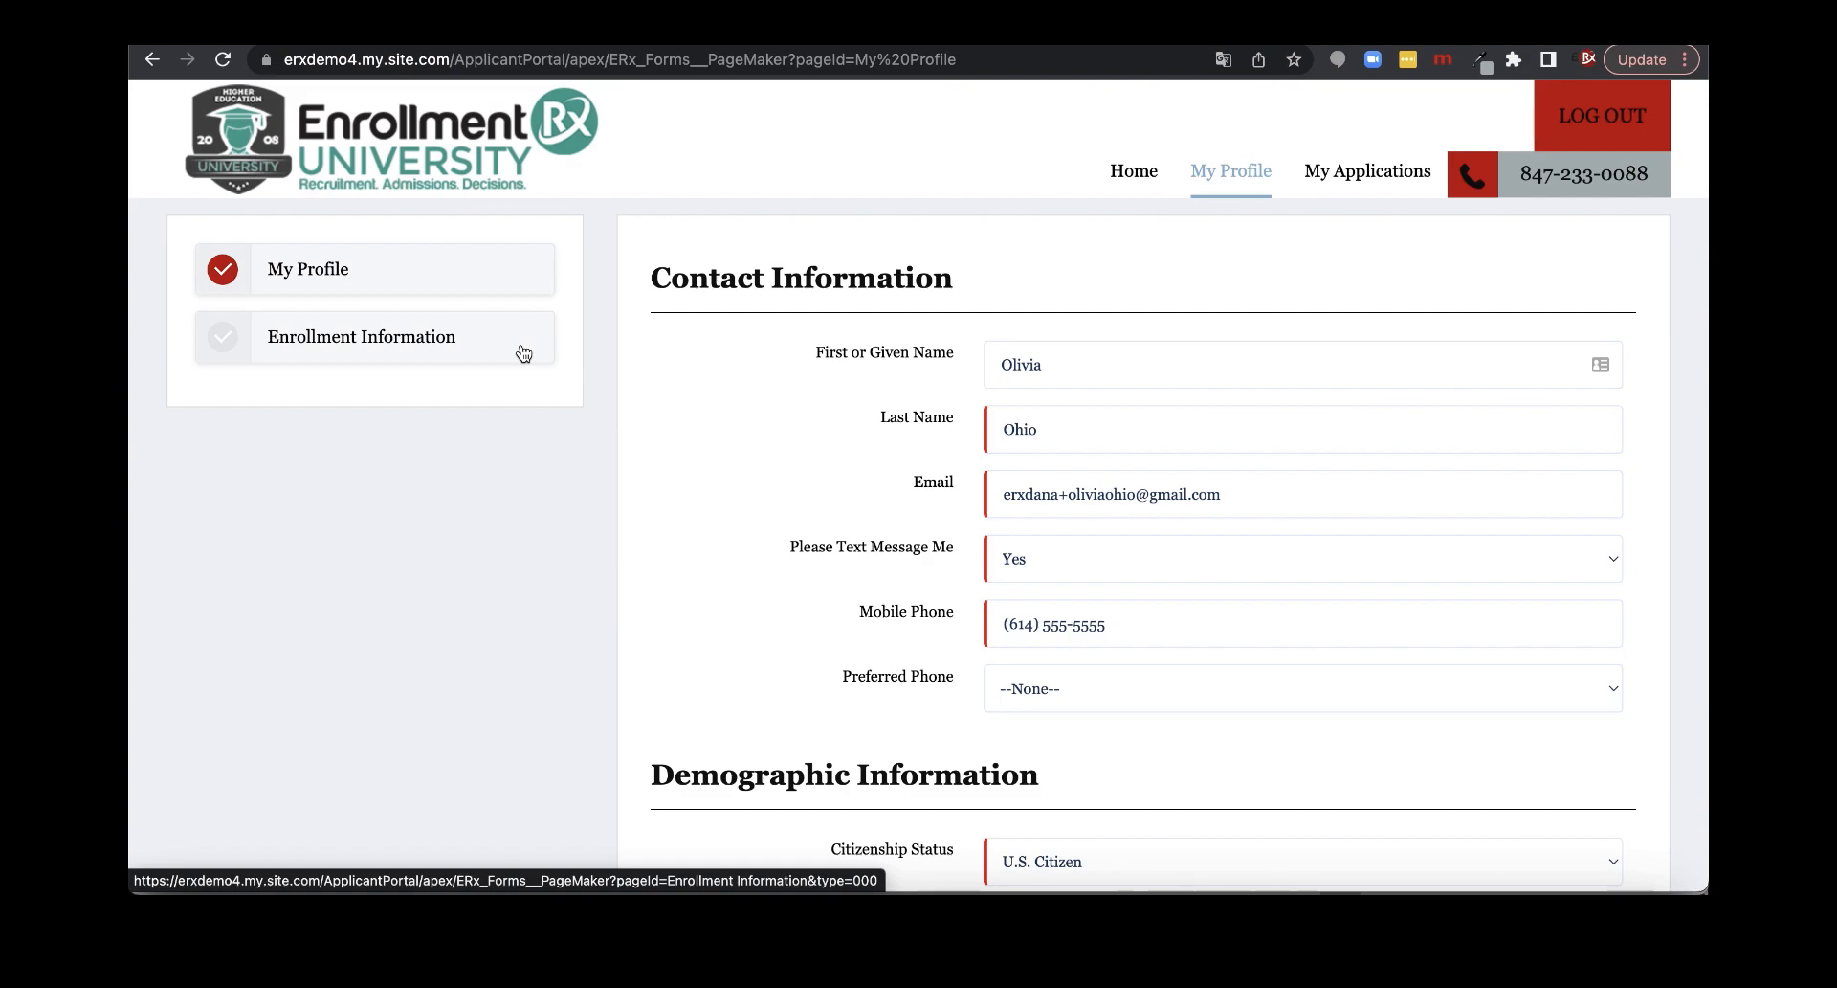
Review the My Profile form from Contact Information down to Permanent Address, and save and continue
{"action": "scroll", "coordinate": [719, 417], "scroll_direction": "down", "scroll_amount": 5}
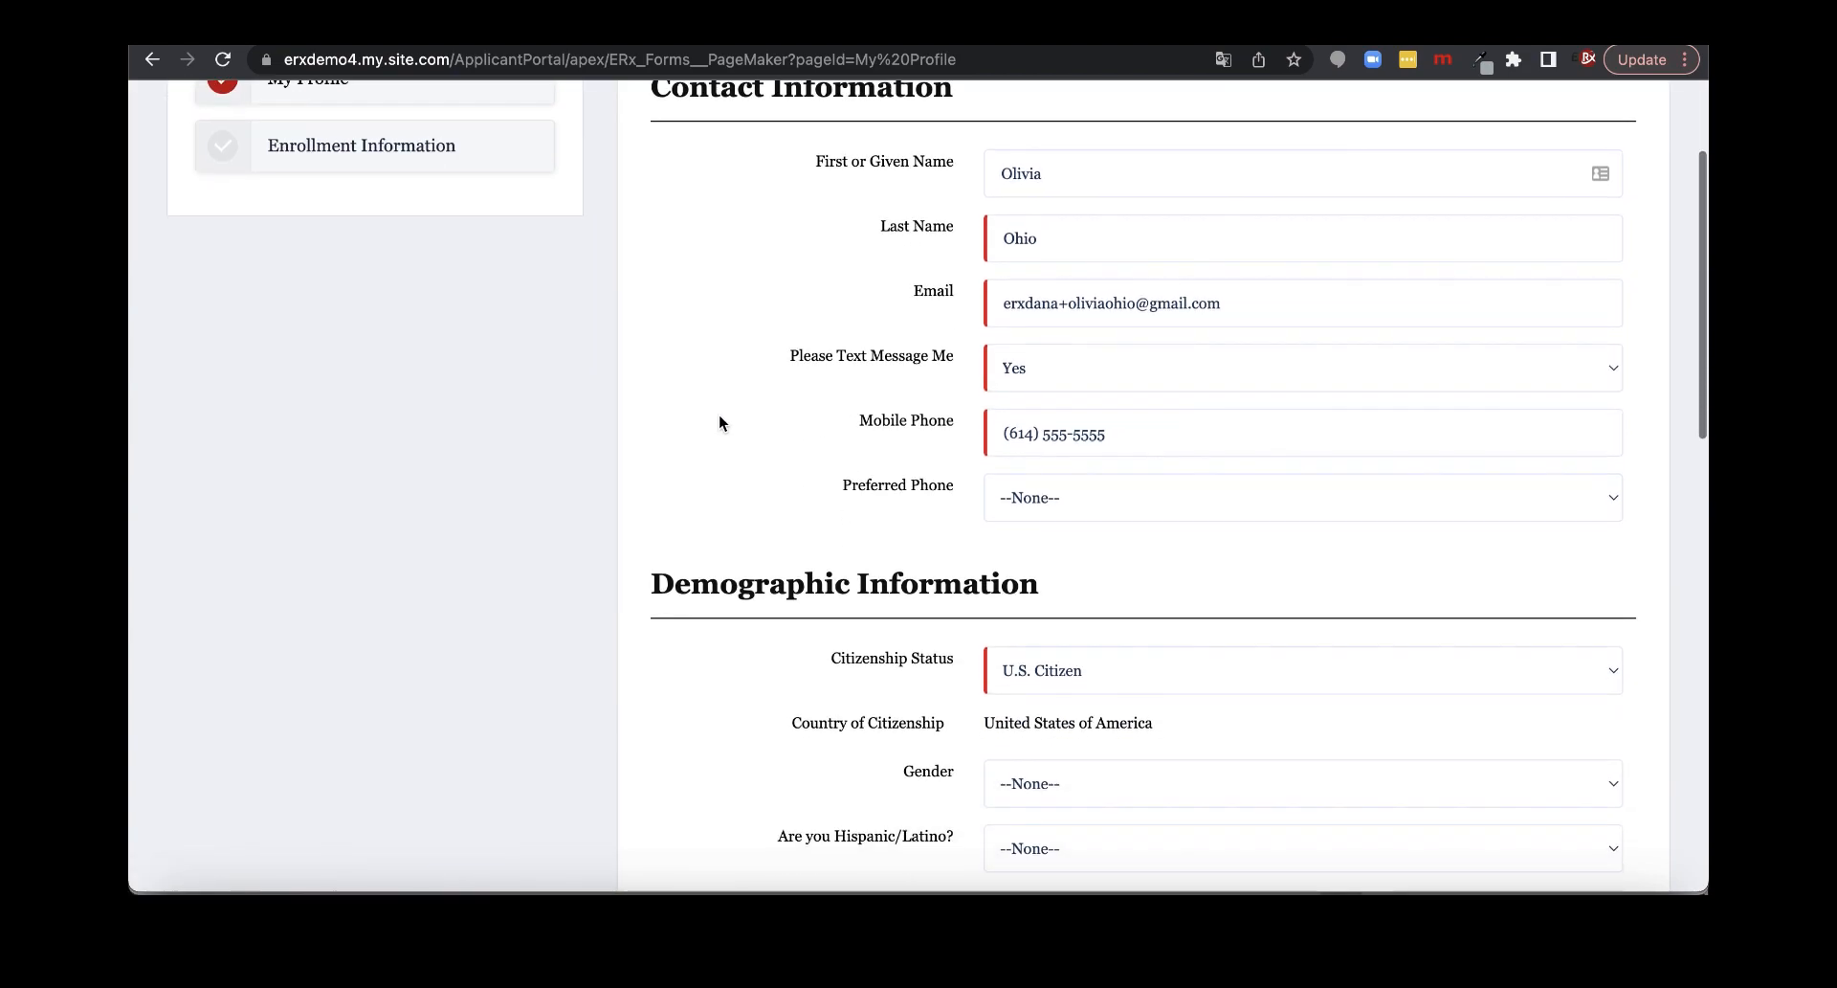
{"action": "scroll", "coordinate": [720, 422], "scroll_direction": "down", "scroll_amount": 8}
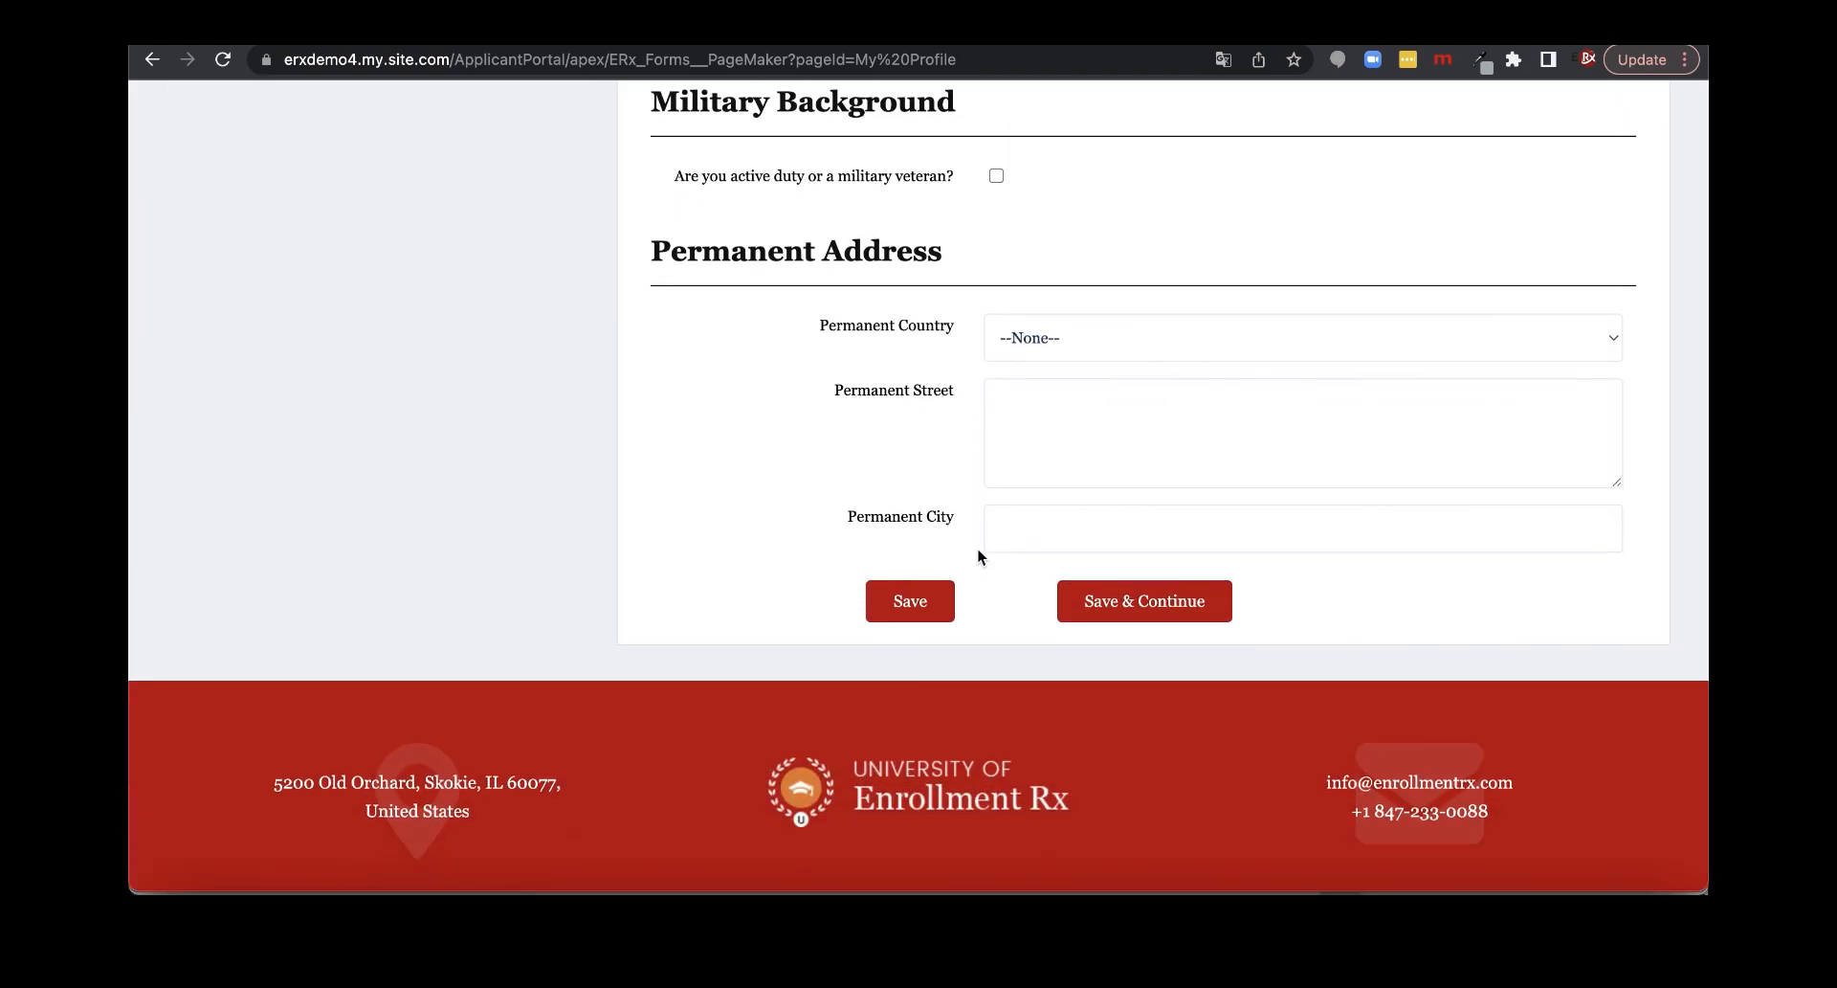
{"action": "left_click", "coordinate": [1137, 607]}
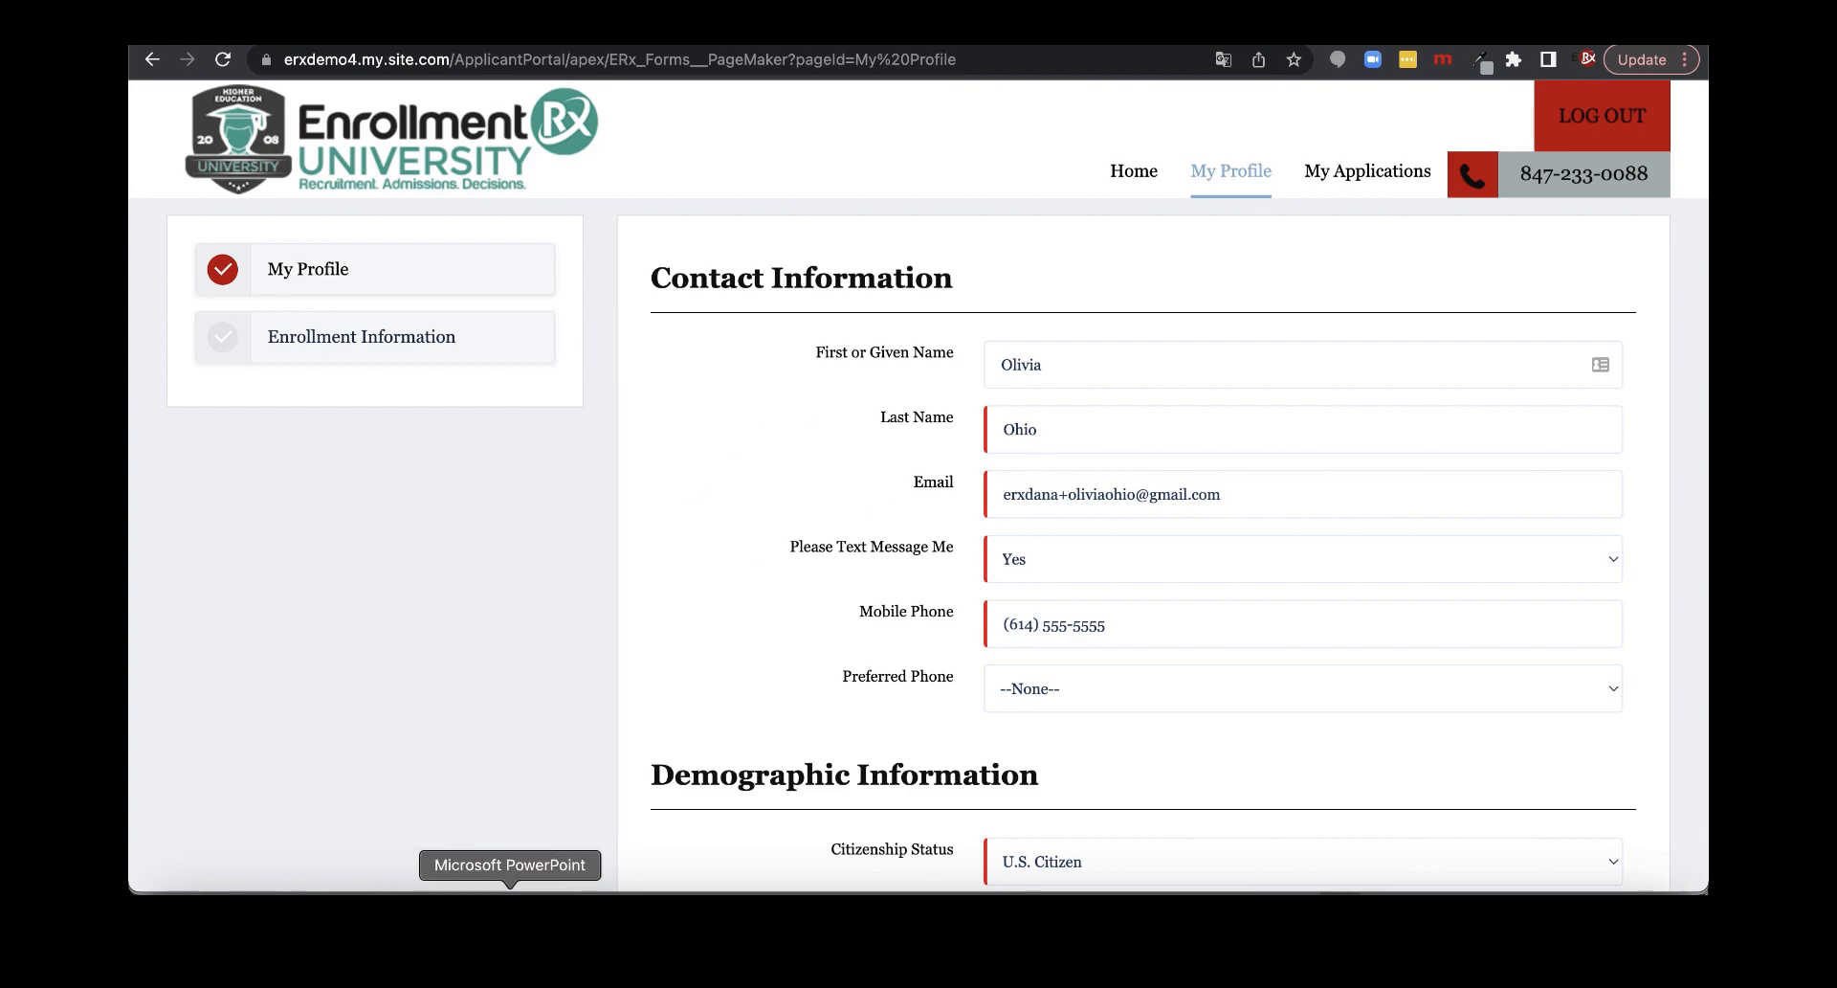
{"action": "left_click", "coordinate": [510, 919]}
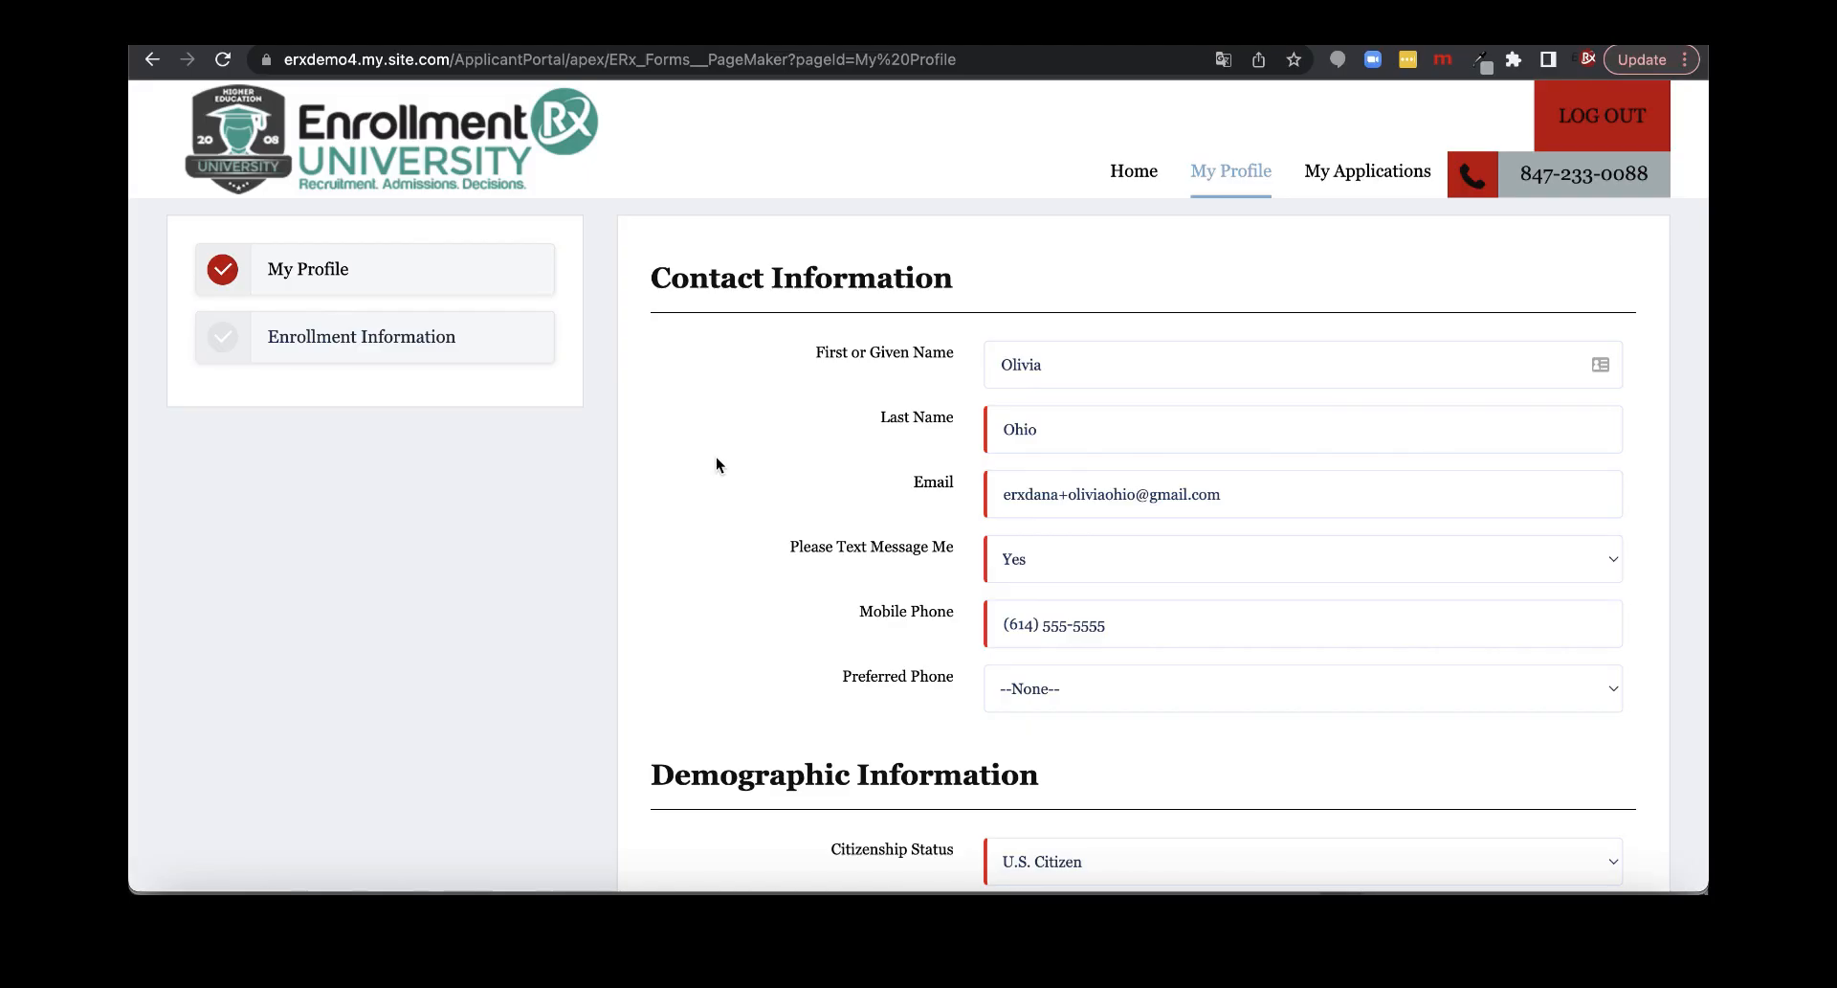
Toggle the active duty or military veteran option in Military Background on and off, and leave it selected
{"action": "scroll", "coordinate": [716, 465], "scroll_direction": "down", "scroll_amount": 15}
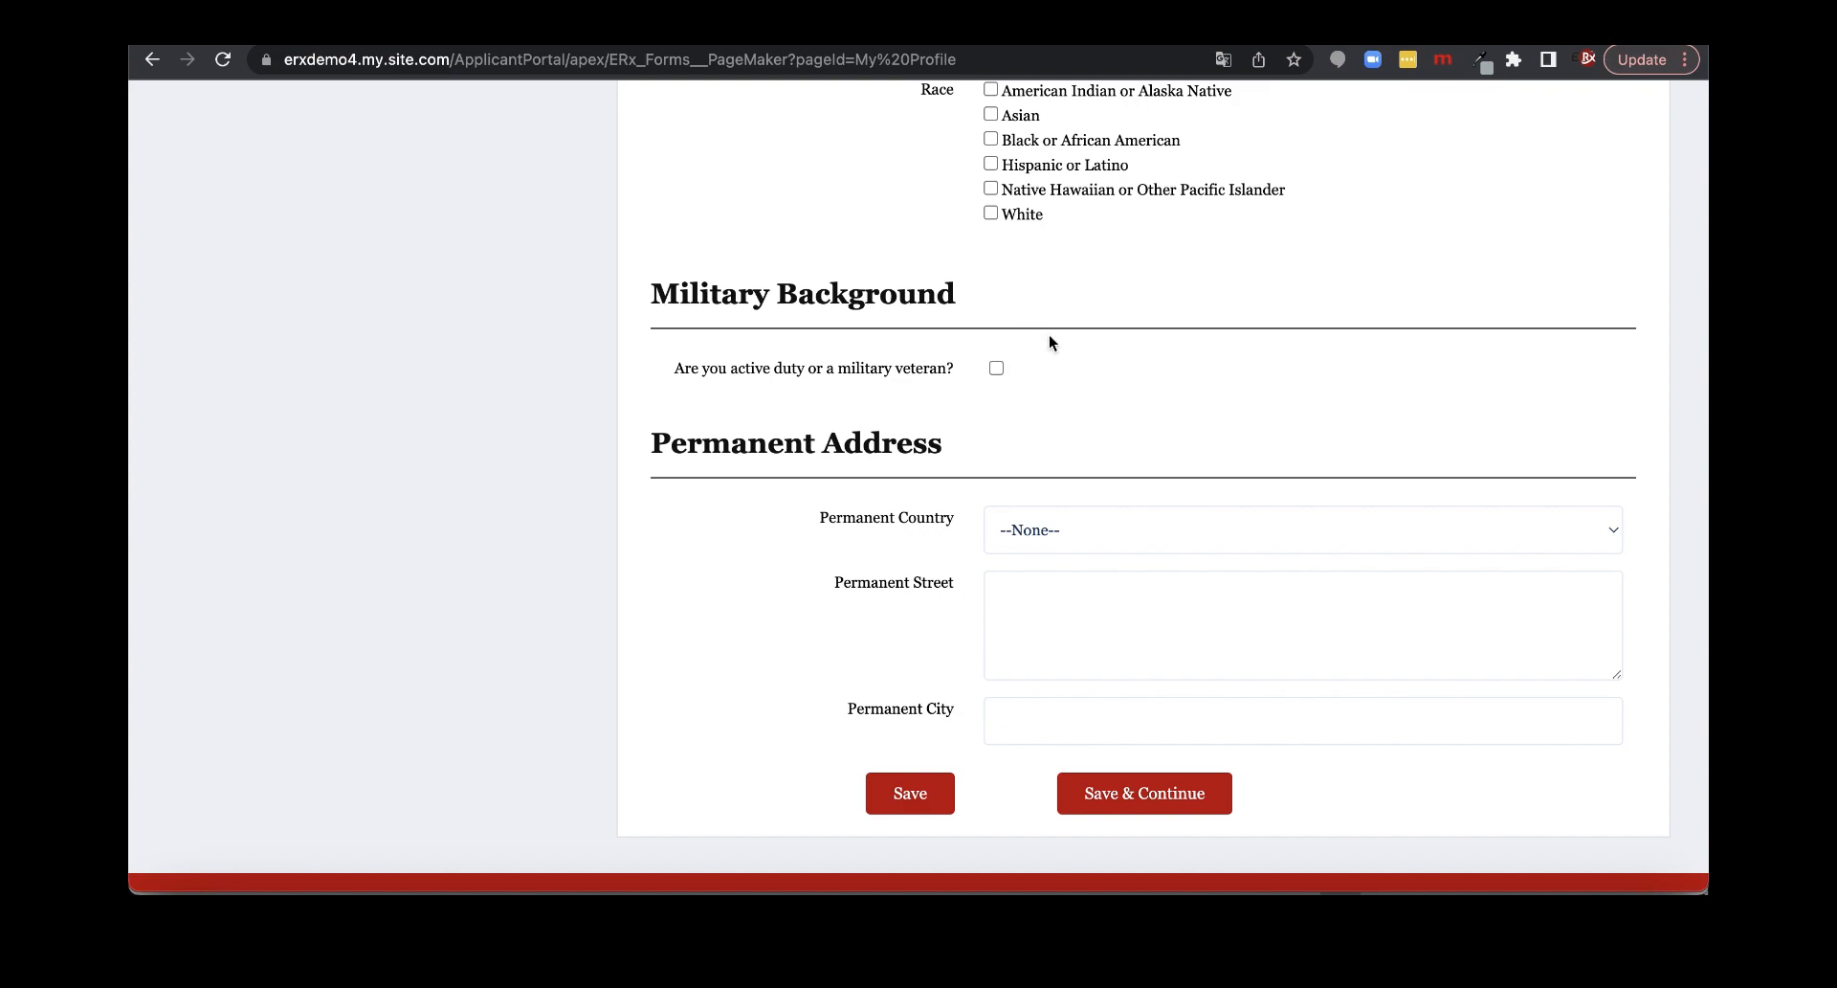
{"action": "left_click", "coordinate": [995, 369]}
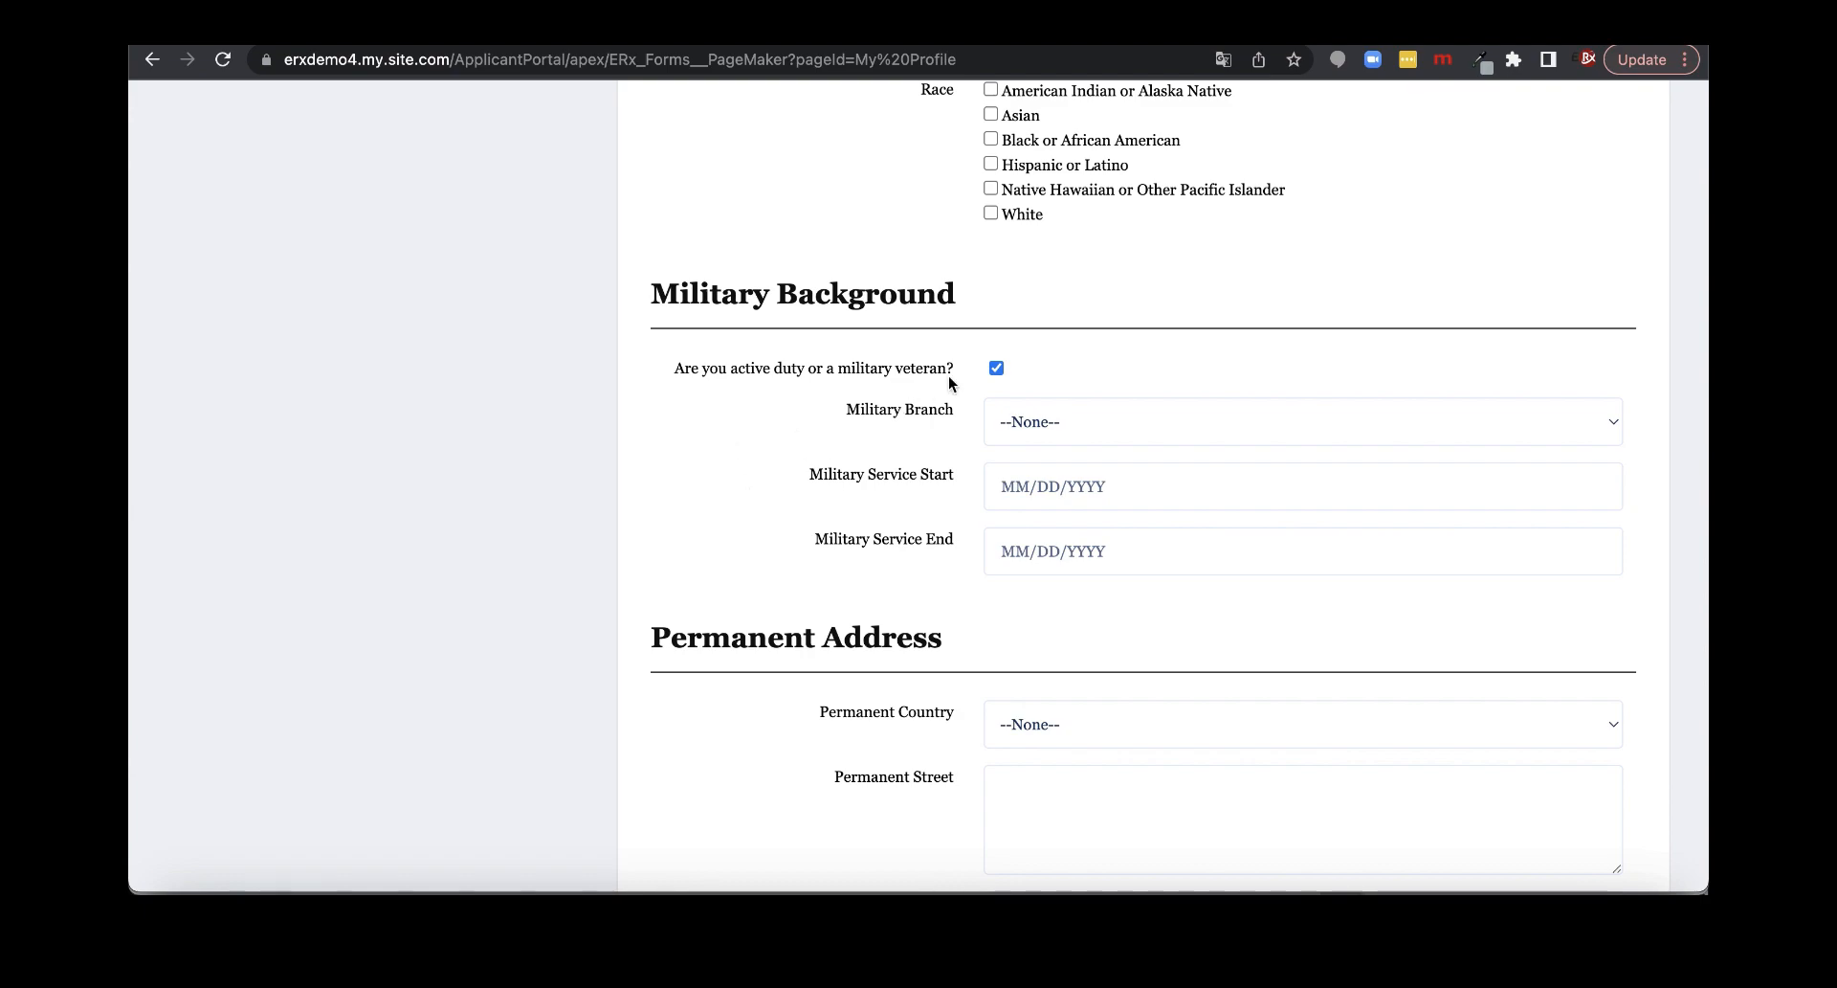
{"action": "left_click", "coordinate": [999, 369]}
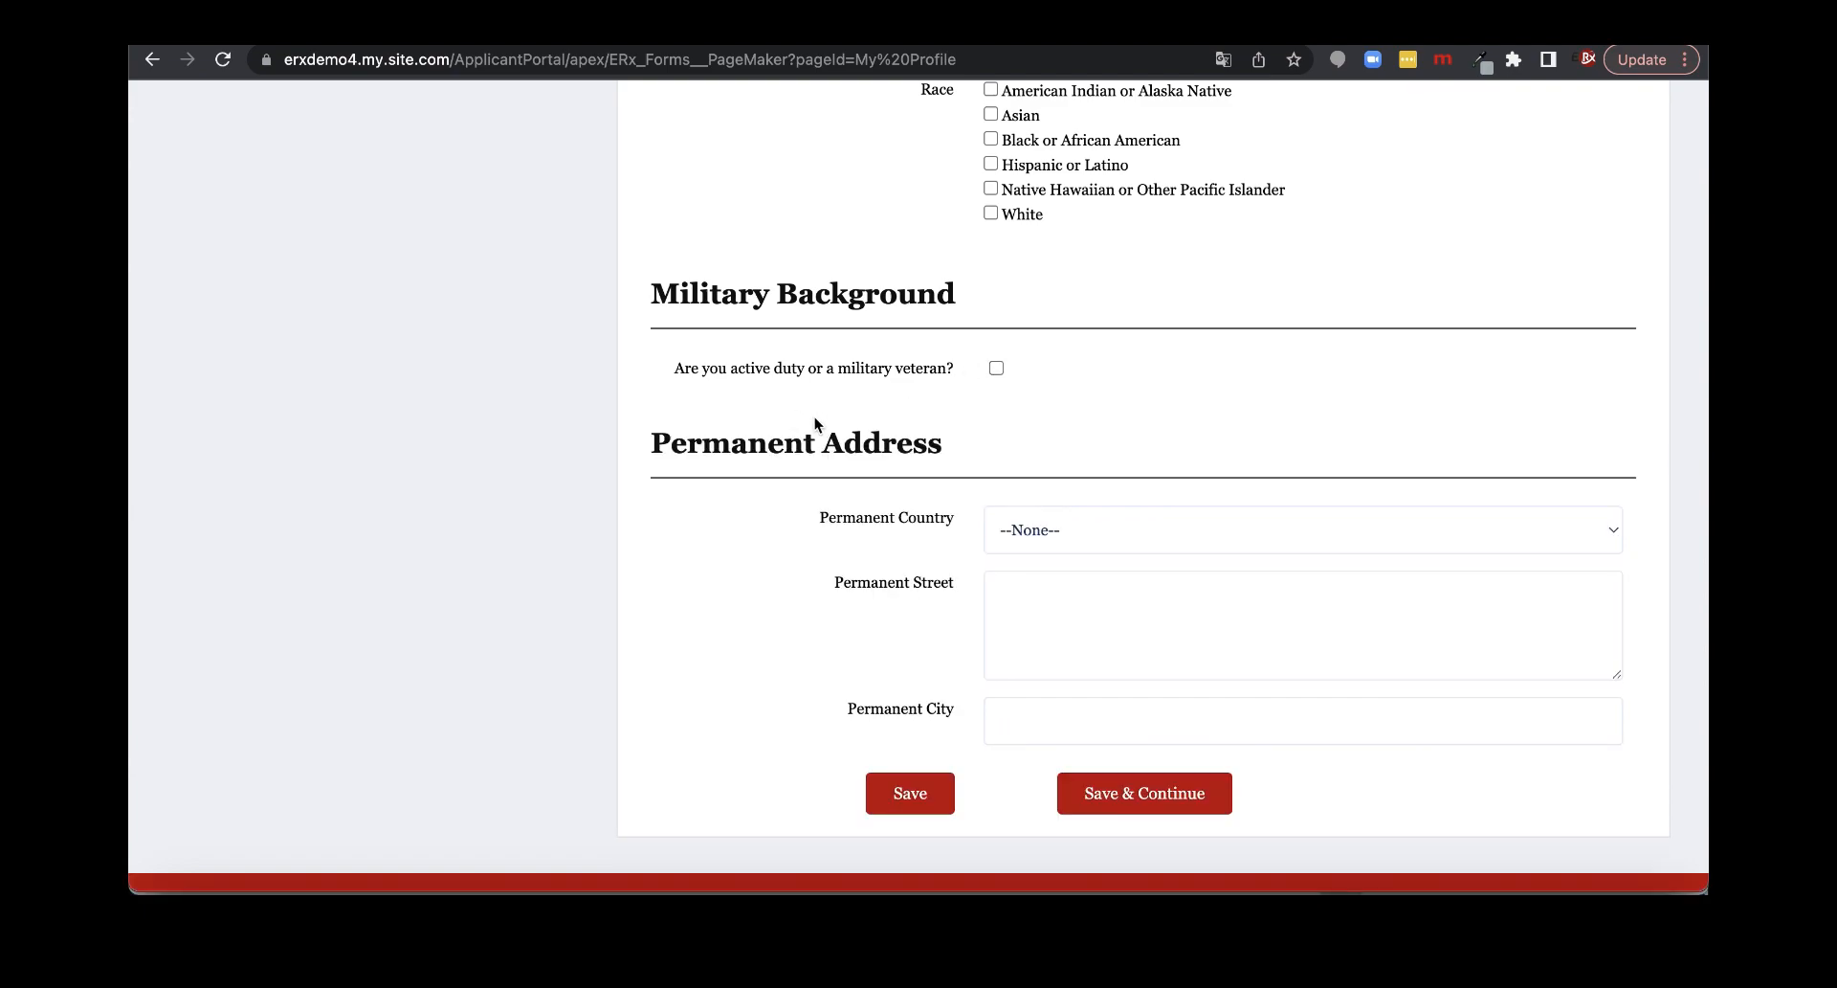
{"action": "left_click", "coordinate": [997, 369]}
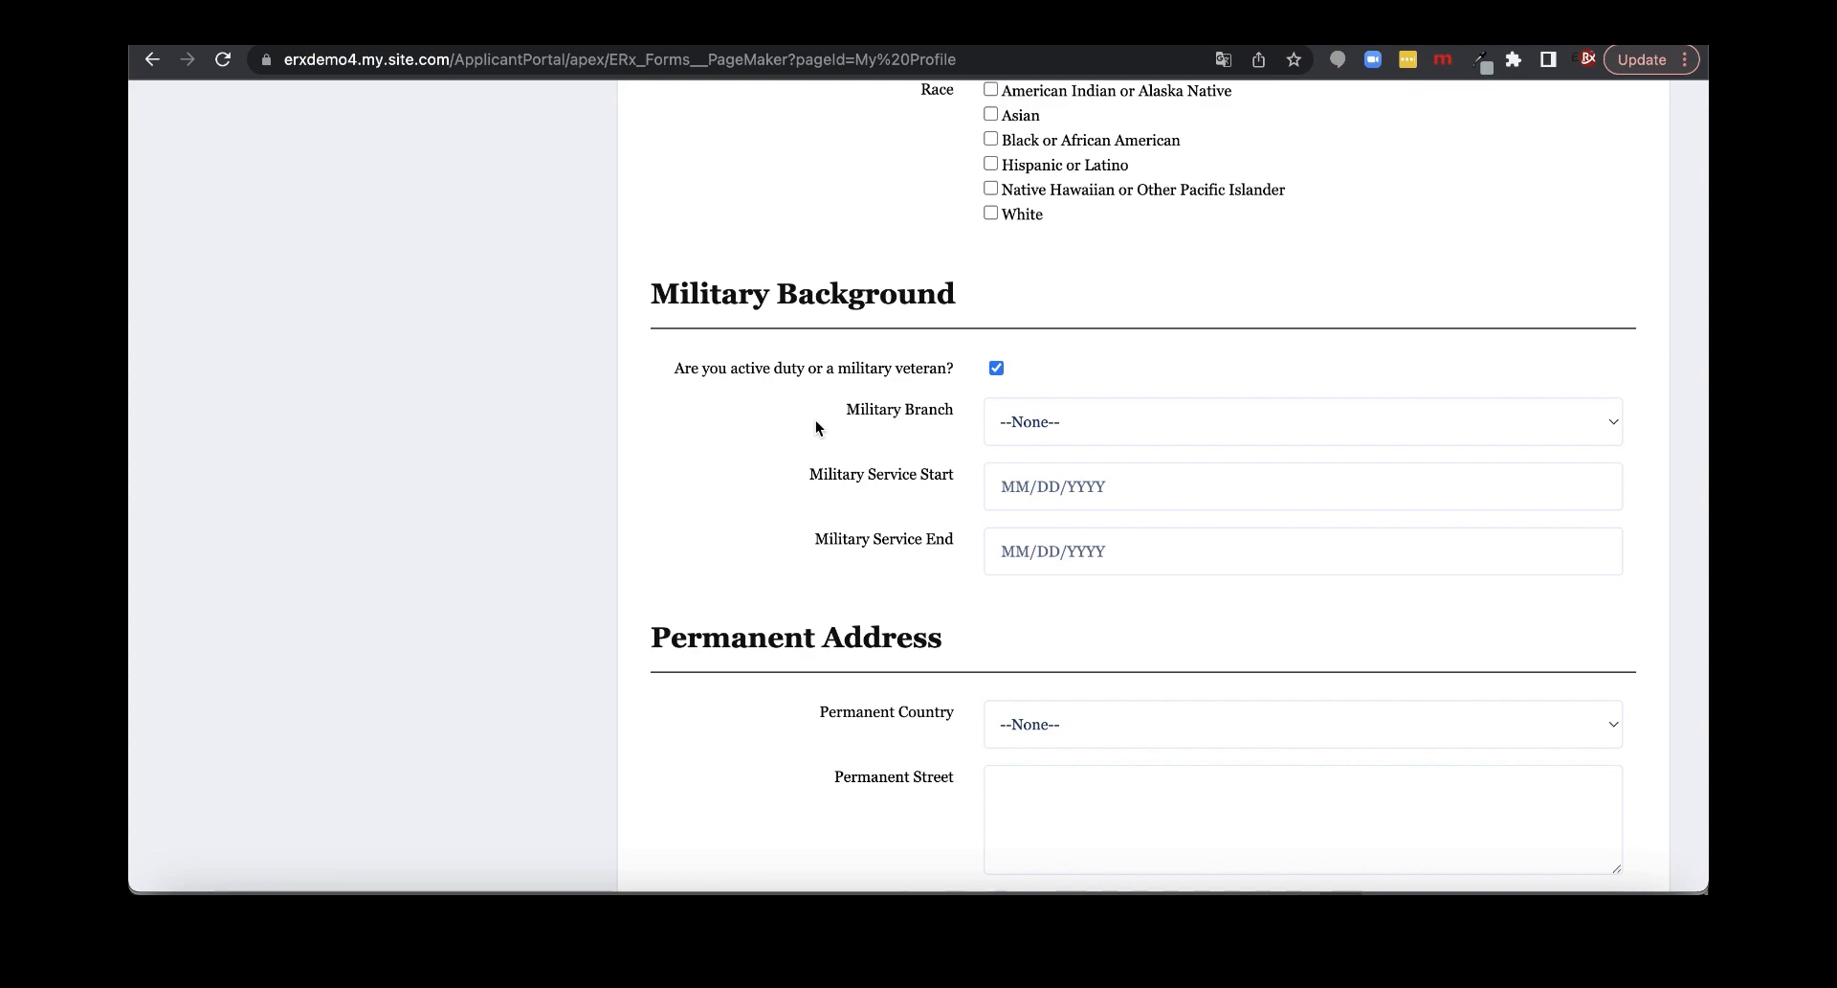
Examine the Citizenship Status and Country of Citizenship fields under Demographic Information
{"action": "scroll", "coordinate": [815, 421], "scroll_direction": "up", "scroll_amount": 10}
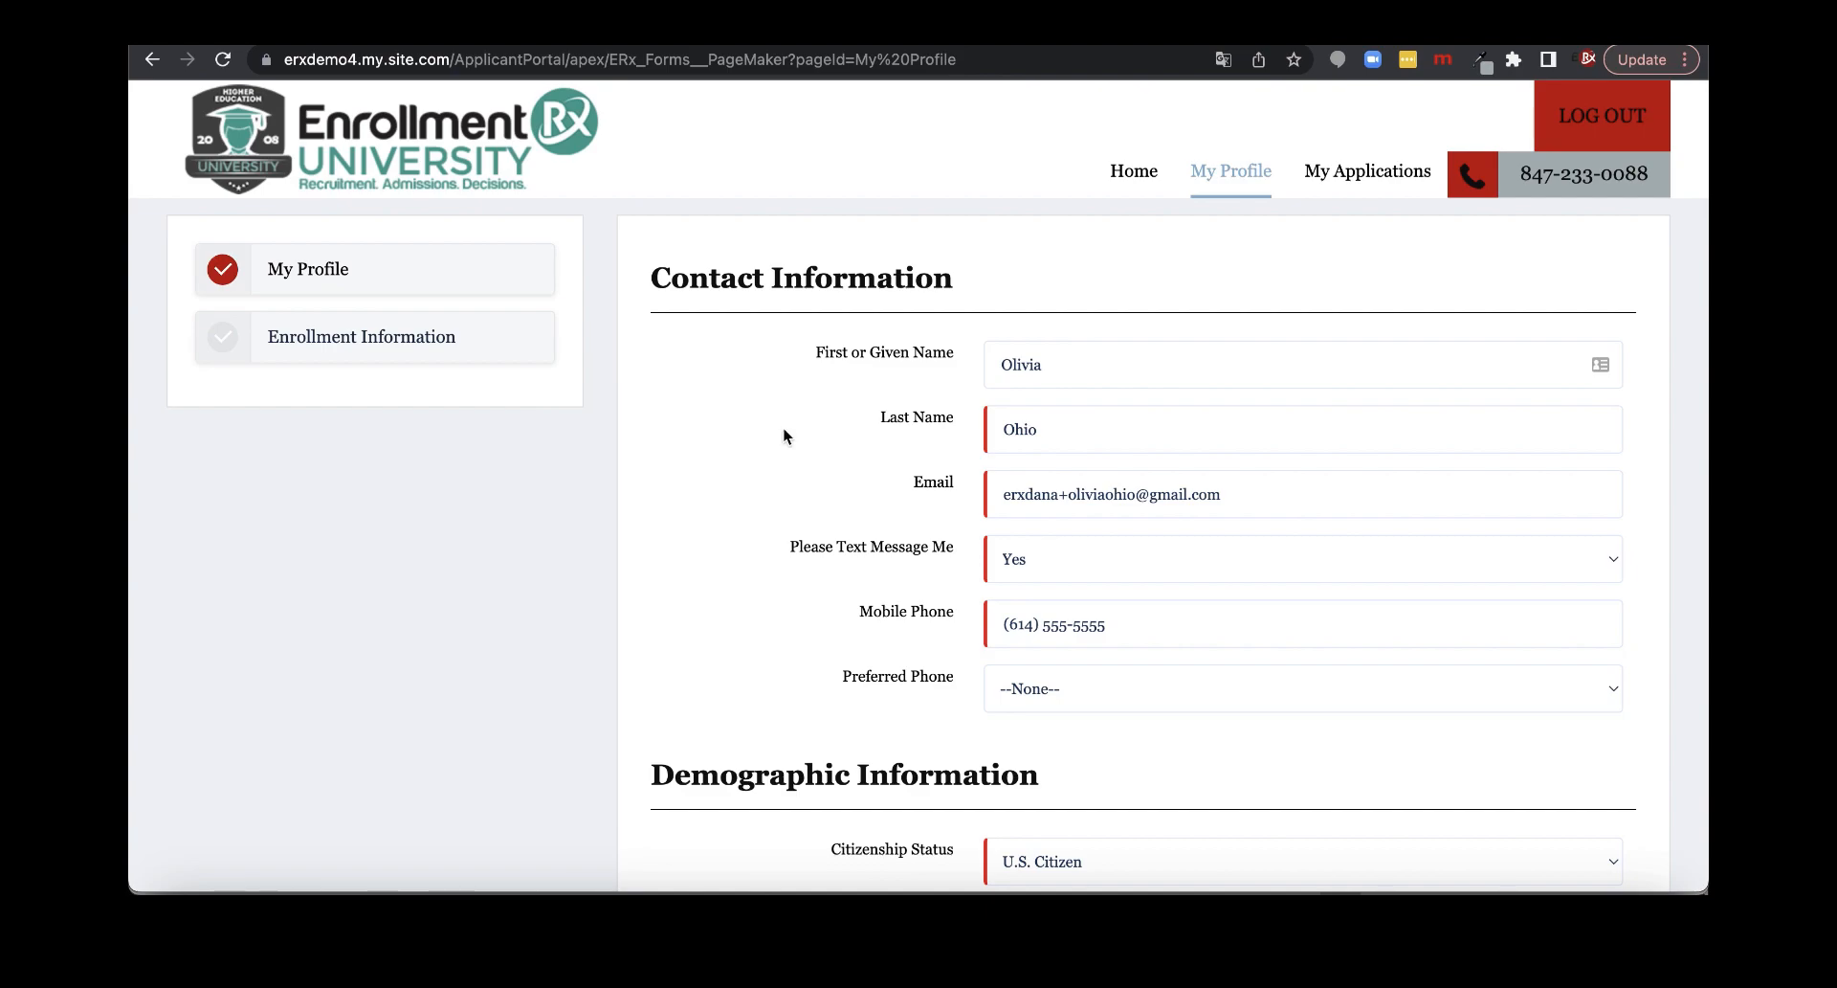
{"action": "scroll", "coordinate": [752, 536], "scroll_direction": "down", "scroll_amount": 3}
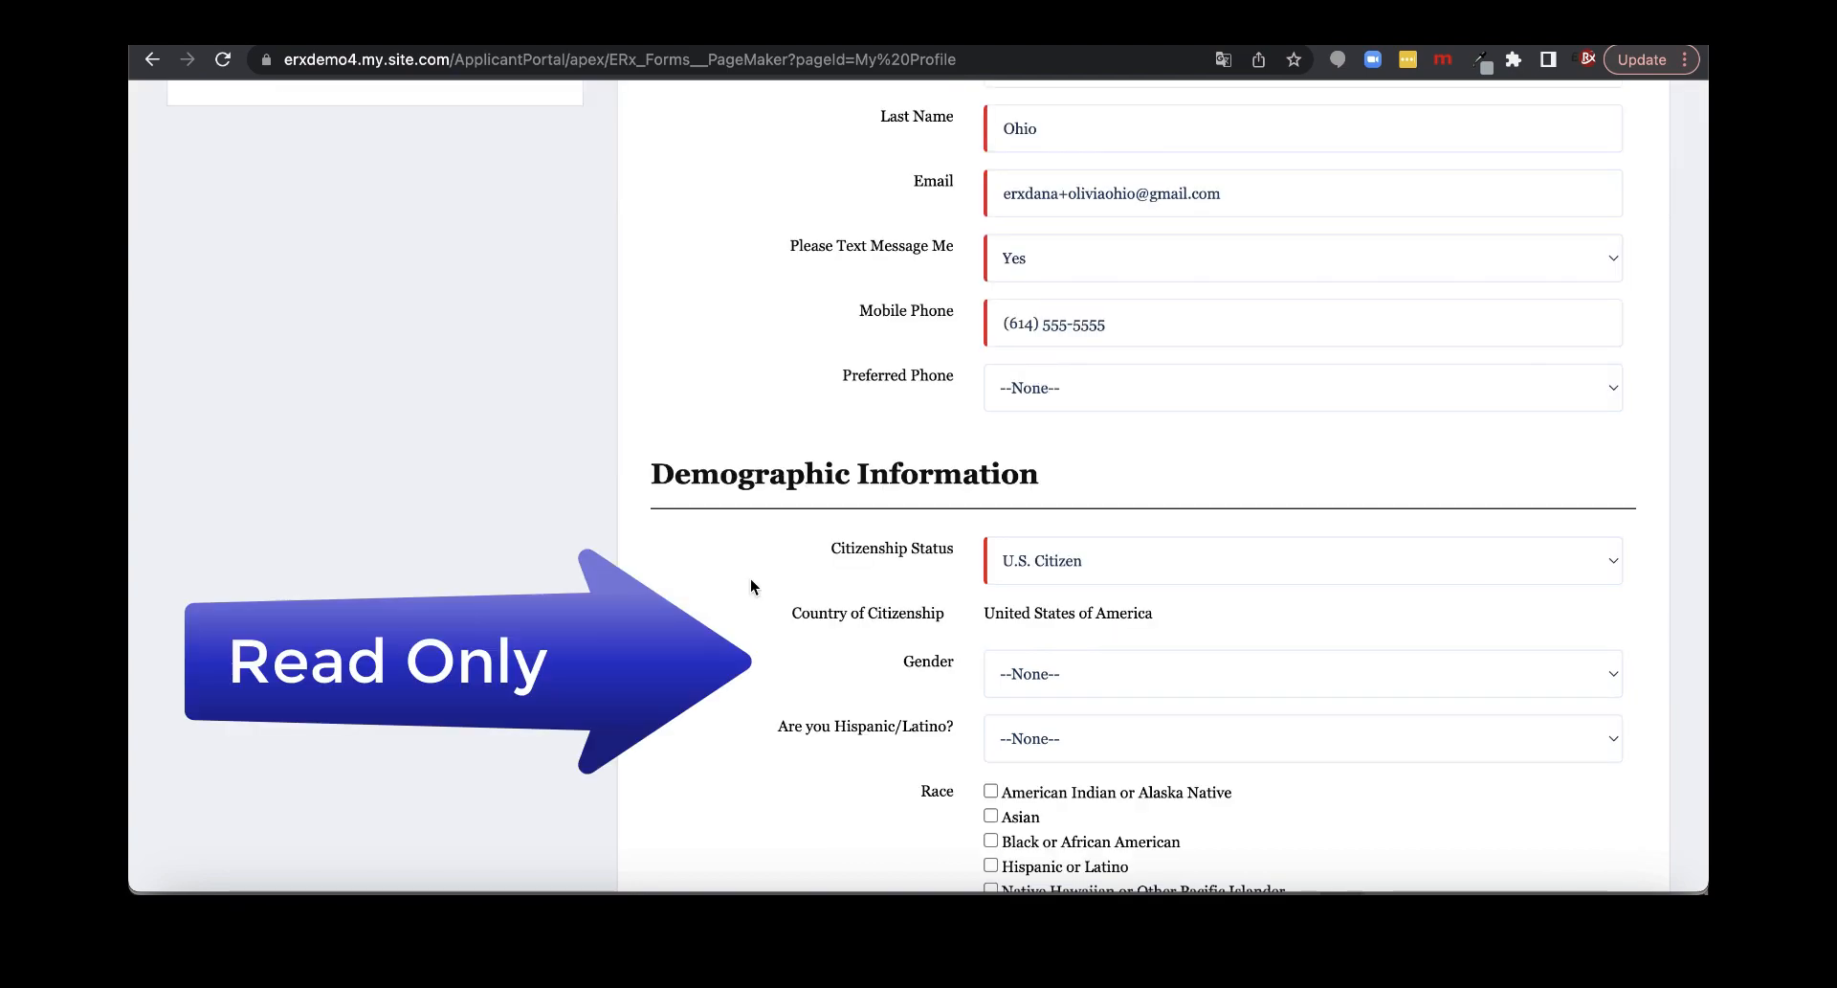
{"action": "scroll", "coordinate": [752, 581], "scroll_direction": "down", "scroll_amount": 1}
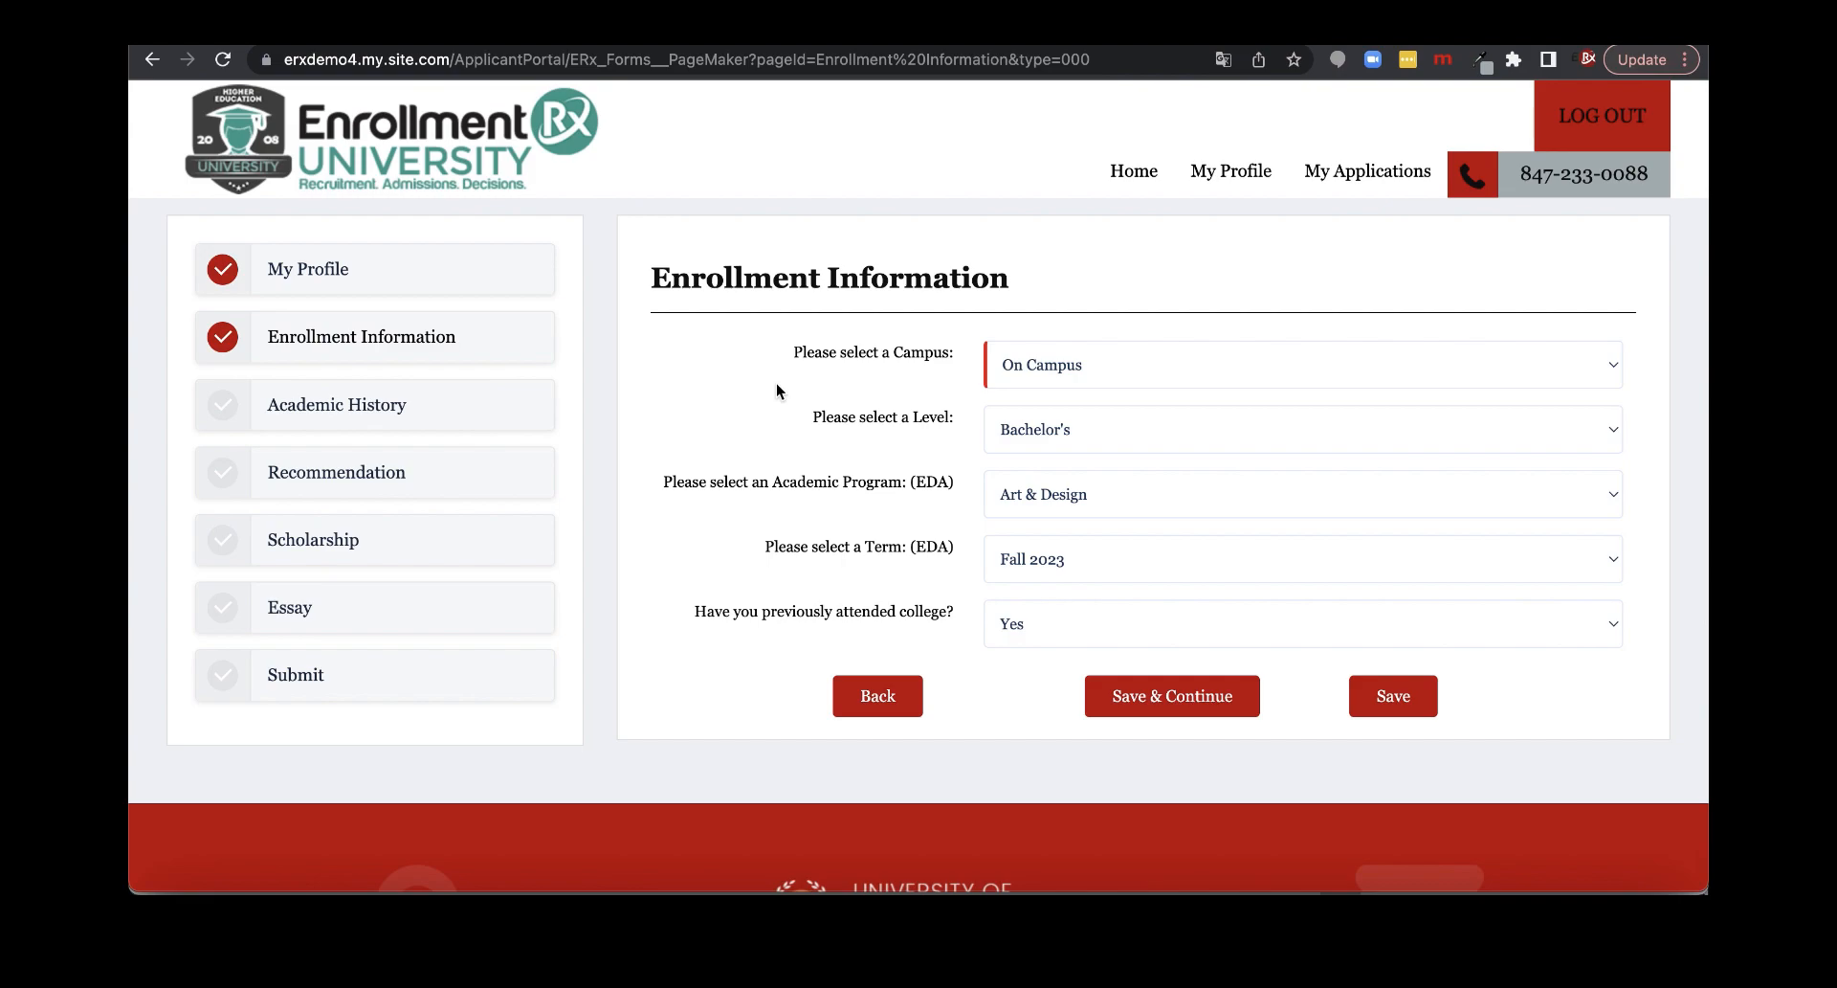
Look through the academic program and term choices on the Enrollment Information page
{"action": "left_click", "coordinate": [1105, 496]}
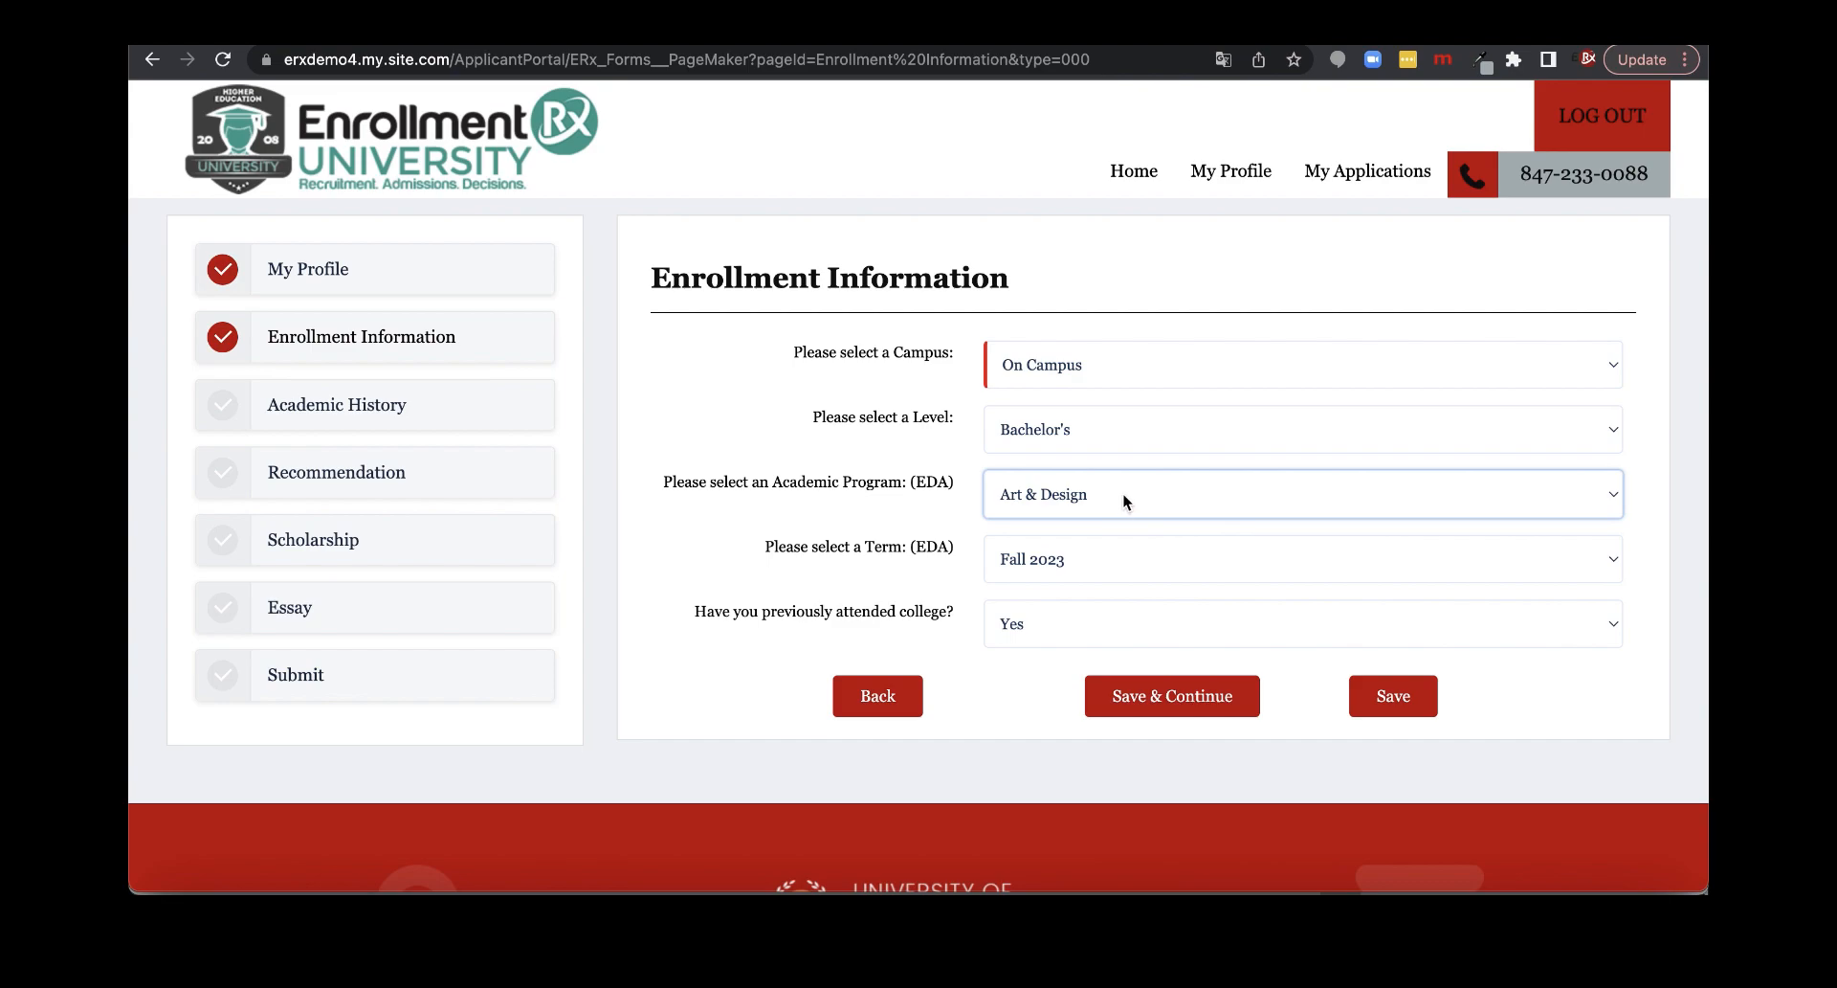
{"action": "left_click", "coordinate": [1123, 492]}
{"action": "left_click", "coordinate": [938, 503]}
{"action": "left_click", "coordinate": [1129, 559]}
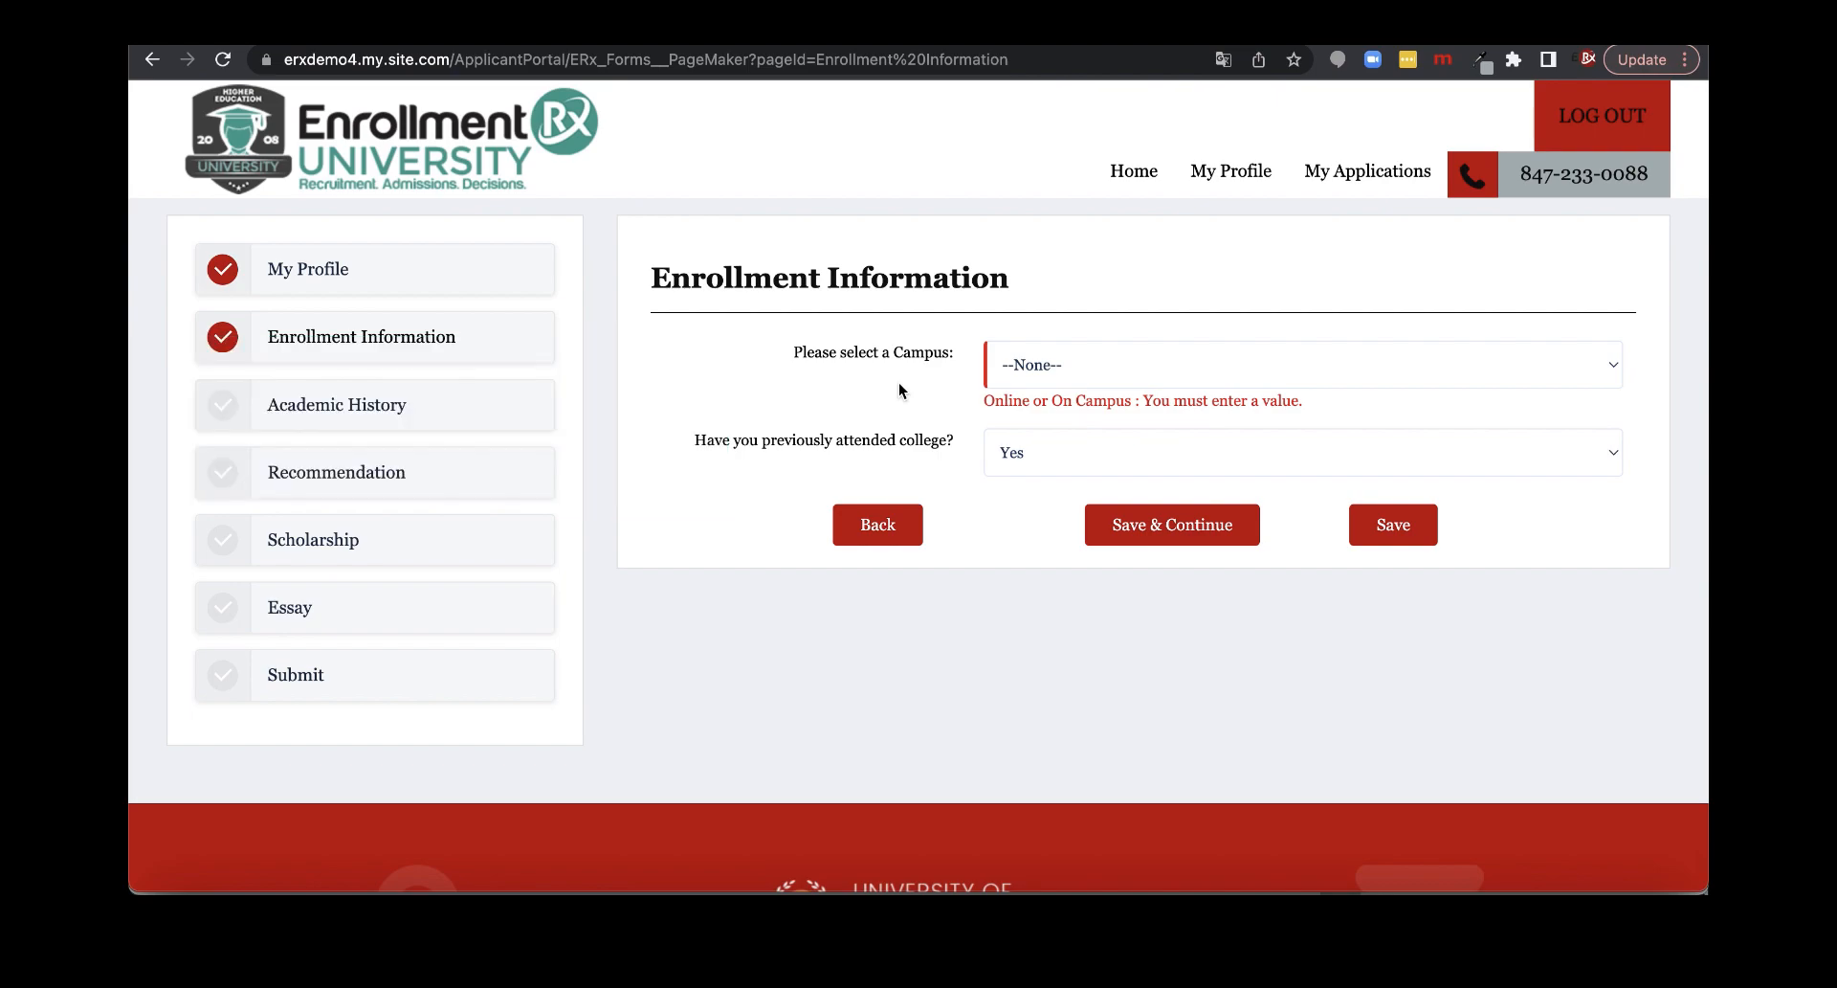
Set the campus to On Campus, the level to Bachelor's and the academic program to Art & Design
{"action": "left_click", "coordinate": [1150, 361]}
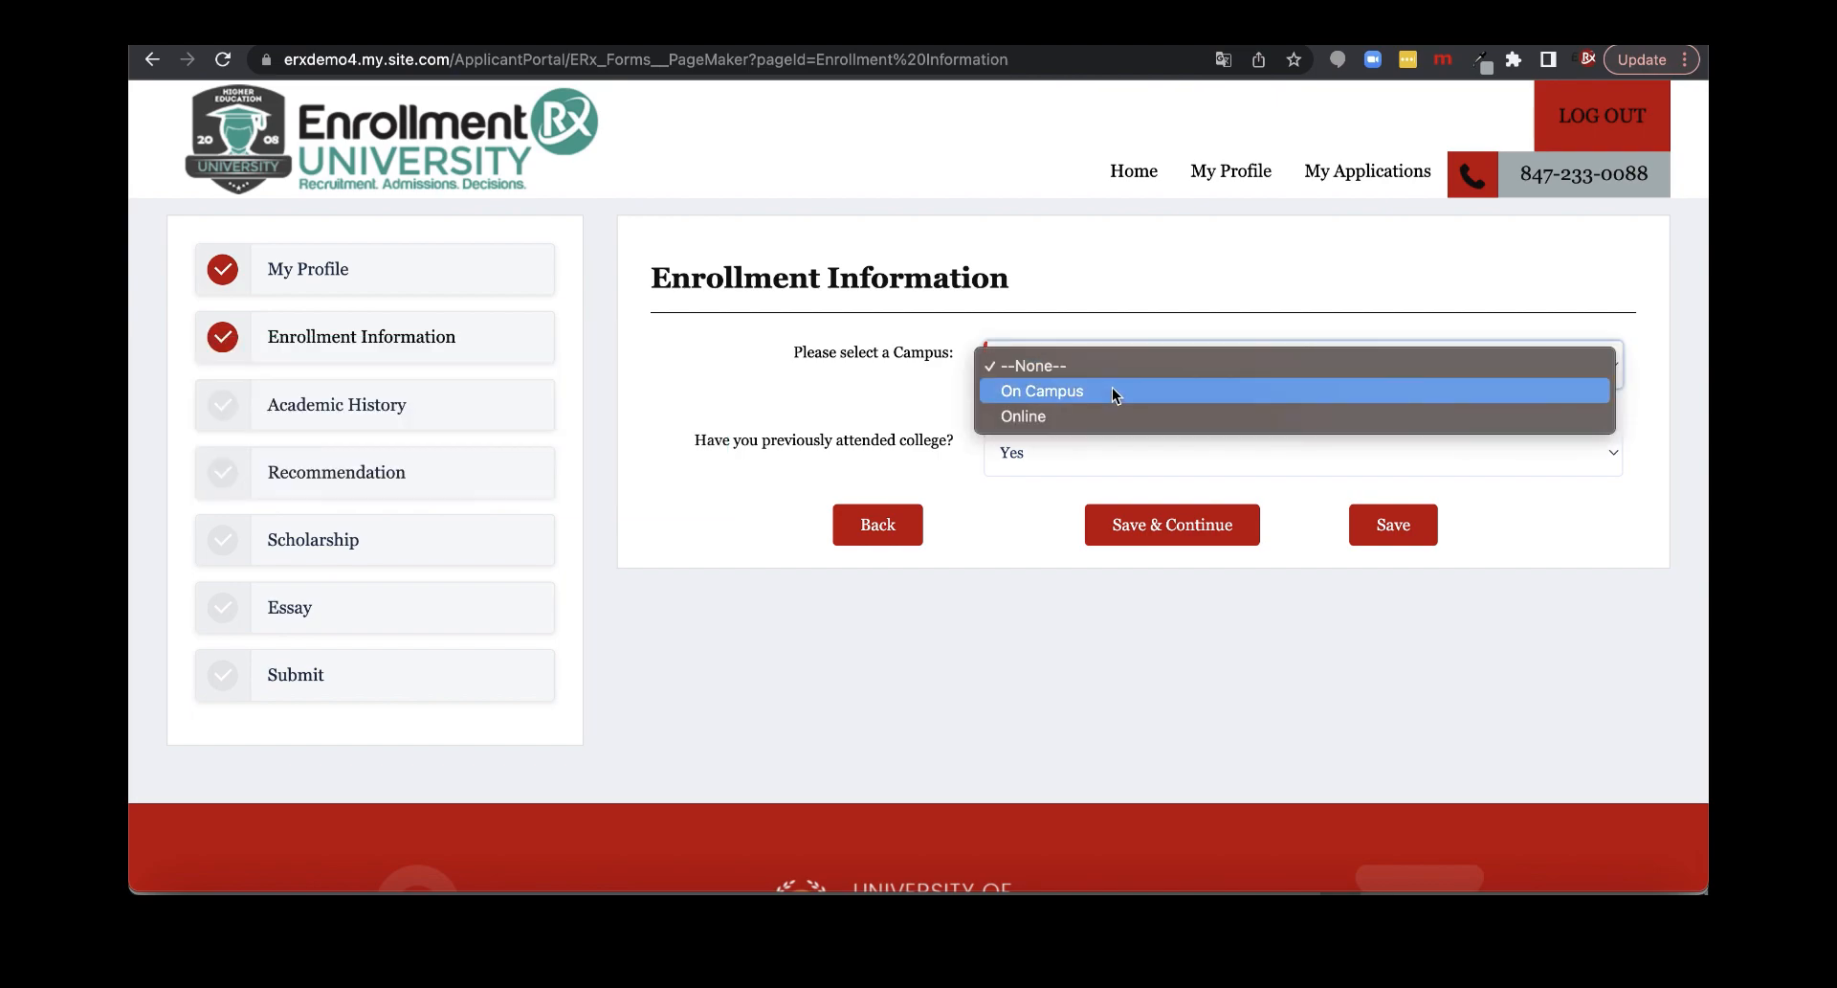
{"action": "left_click", "coordinate": [1110, 388]}
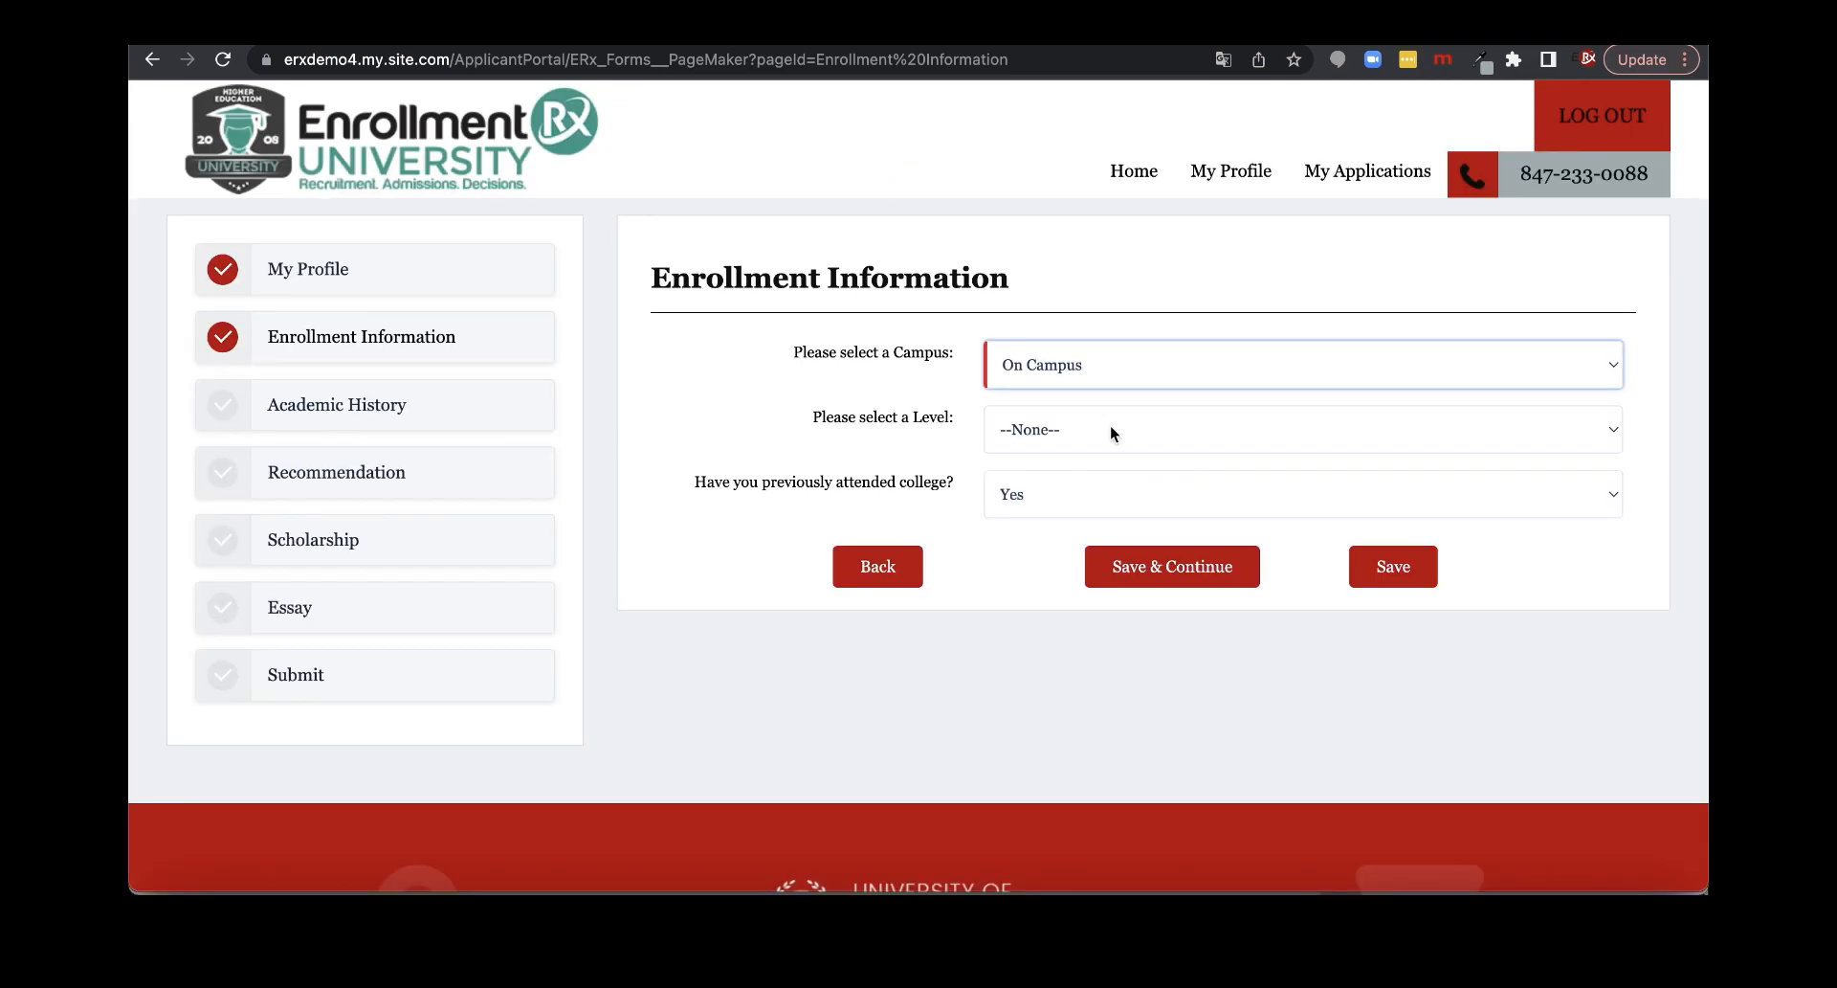
{"action": "left_click", "coordinate": [1110, 431]}
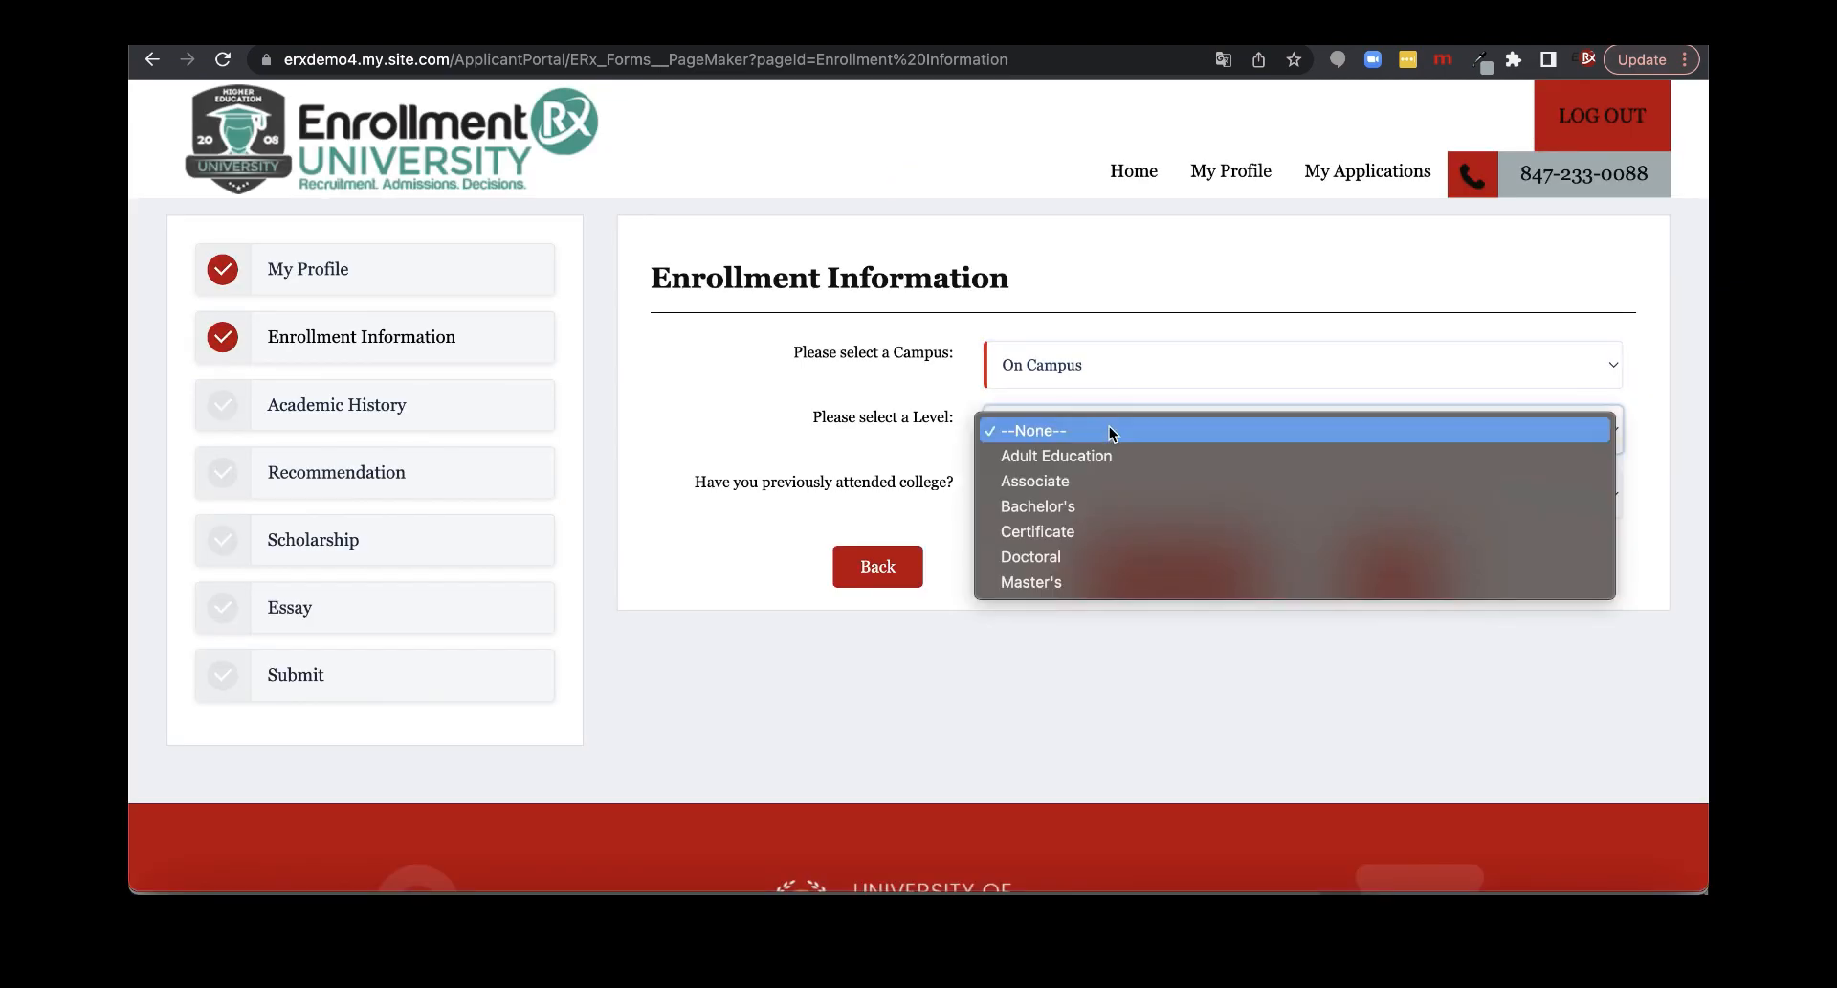
{"action": "left_click", "coordinate": [1106, 505]}
{"action": "left_click", "coordinate": [1080, 491]}
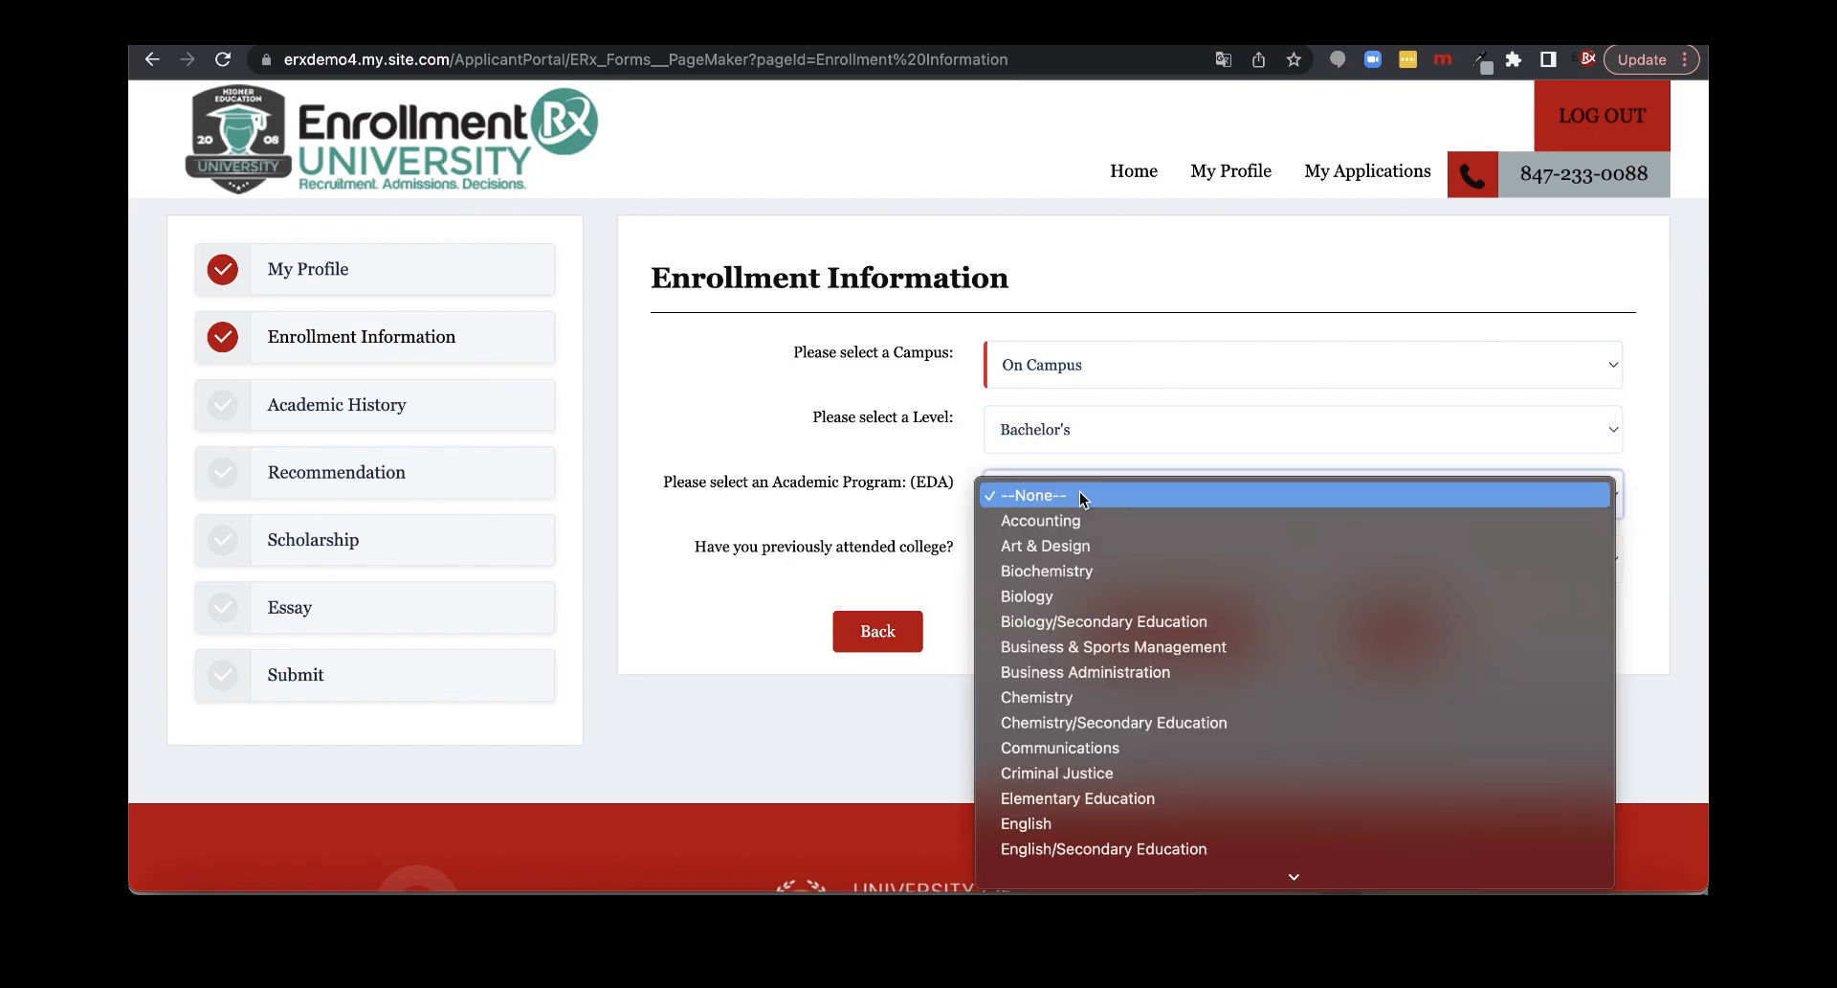
{"action": "left_click", "coordinate": [1110, 548]}
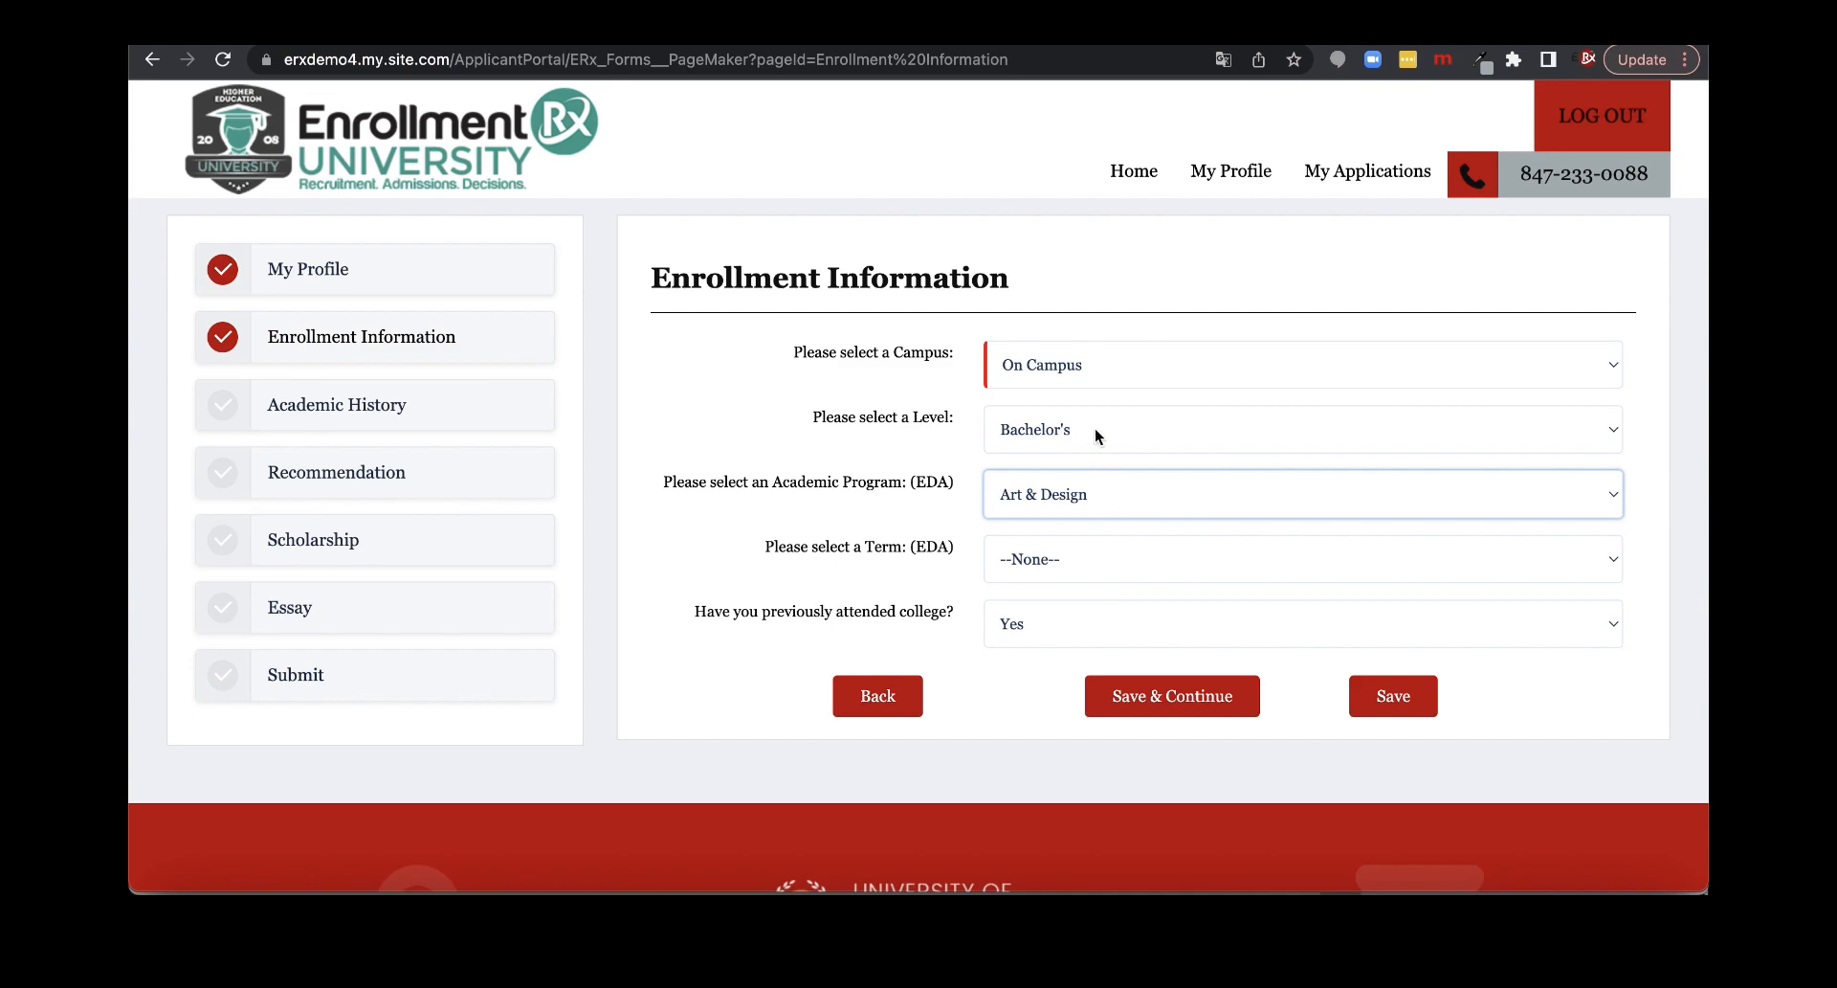
Look at the Bachelor's program choices, and change the level to Master's to check its academic programs
{"action": "left_click", "coordinate": [1102, 496]}
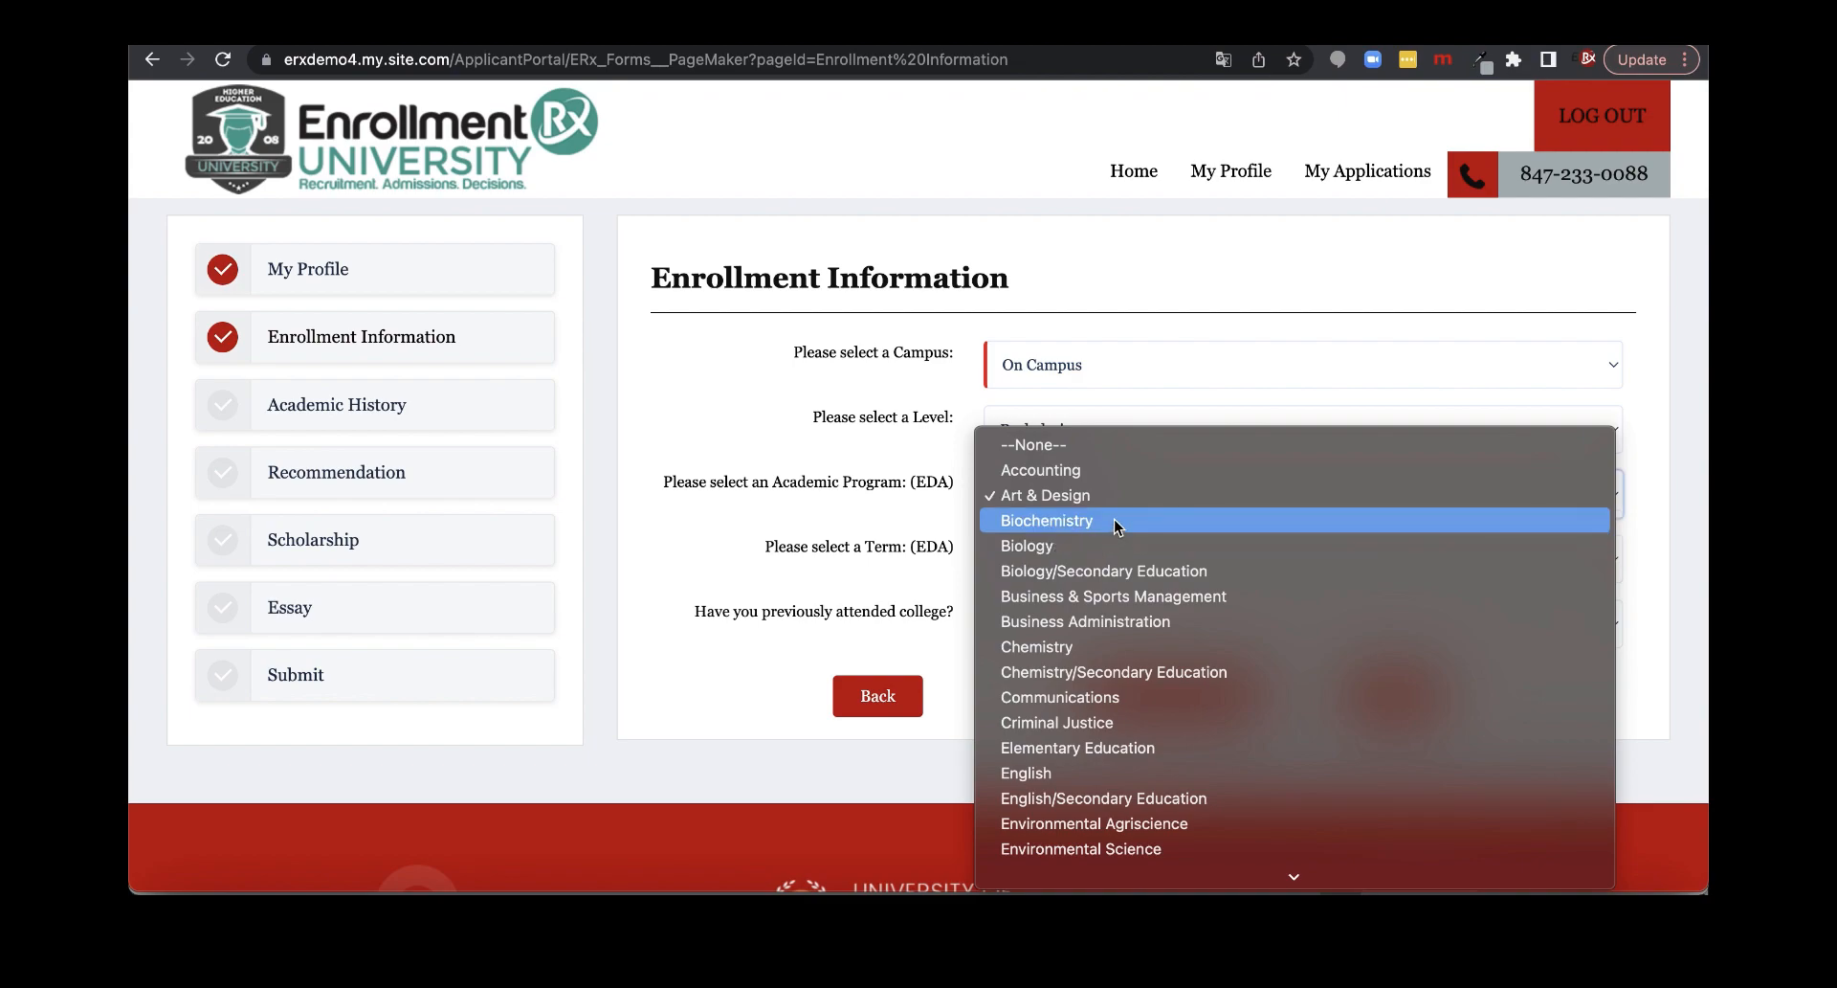
{"action": "left_click", "coordinate": [918, 451]}
{"action": "left_click", "coordinate": [1139, 429]}
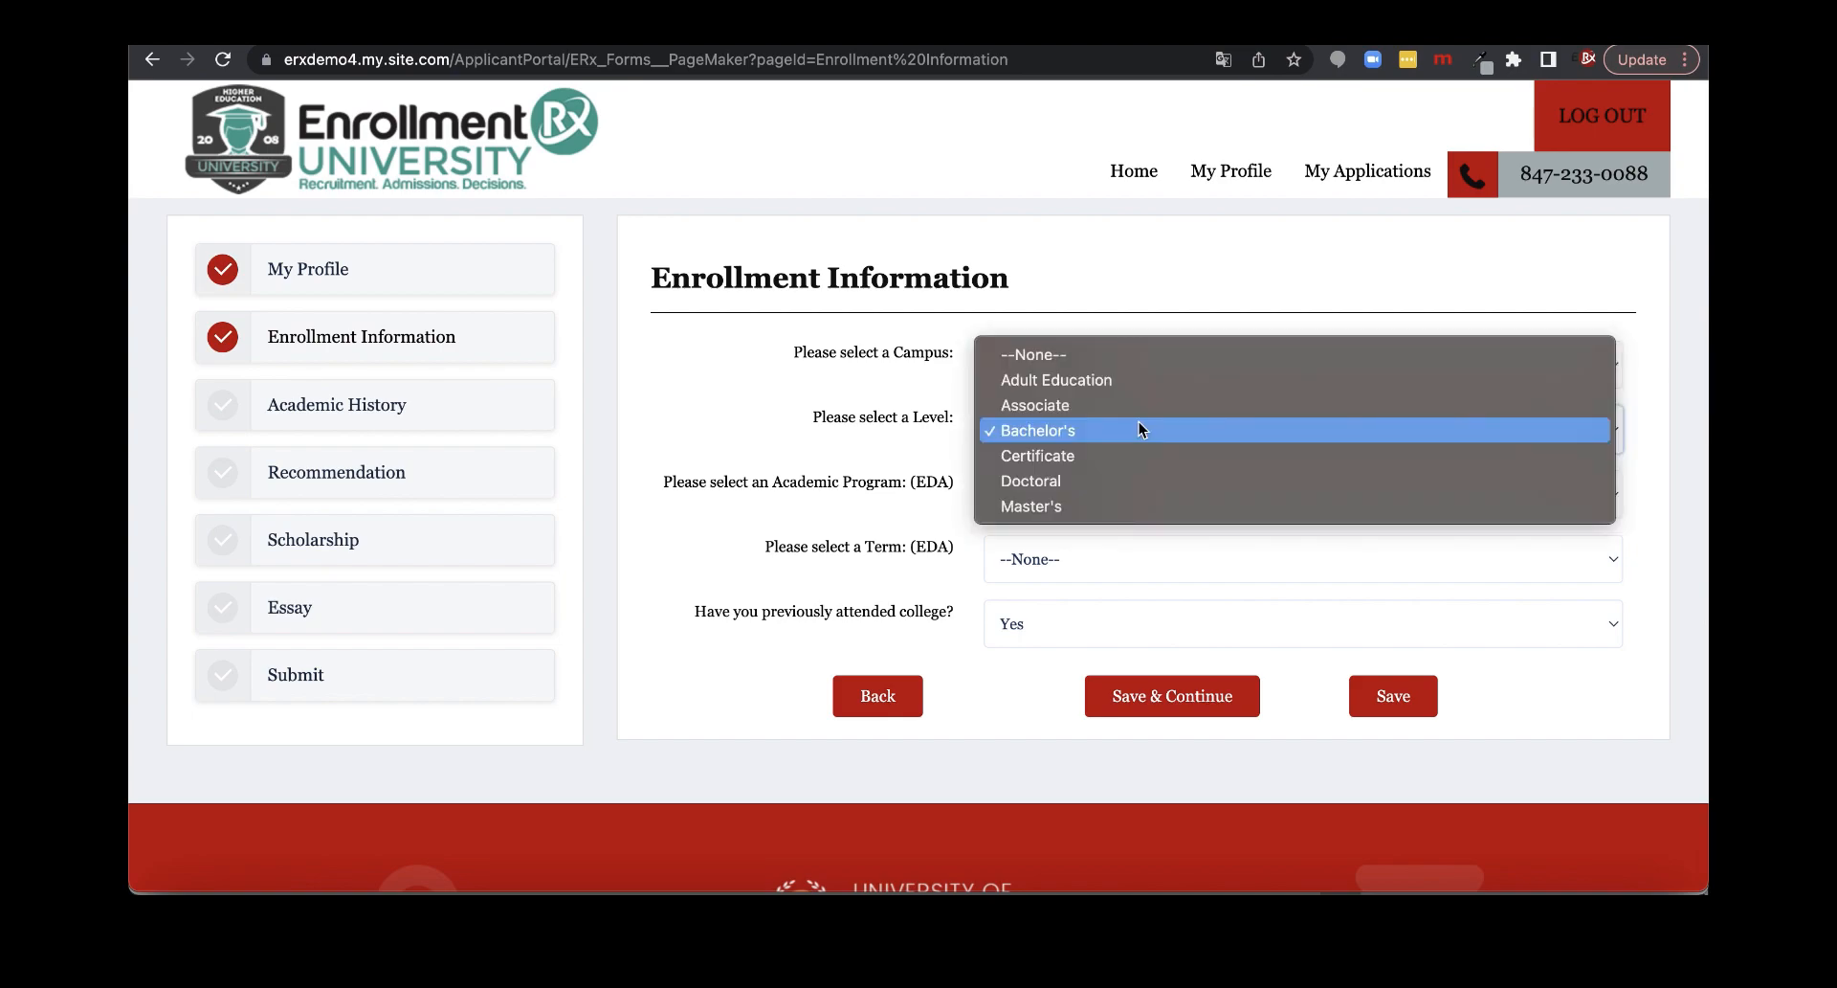
{"action": "left_click", "coordinate": [1119, 507]}
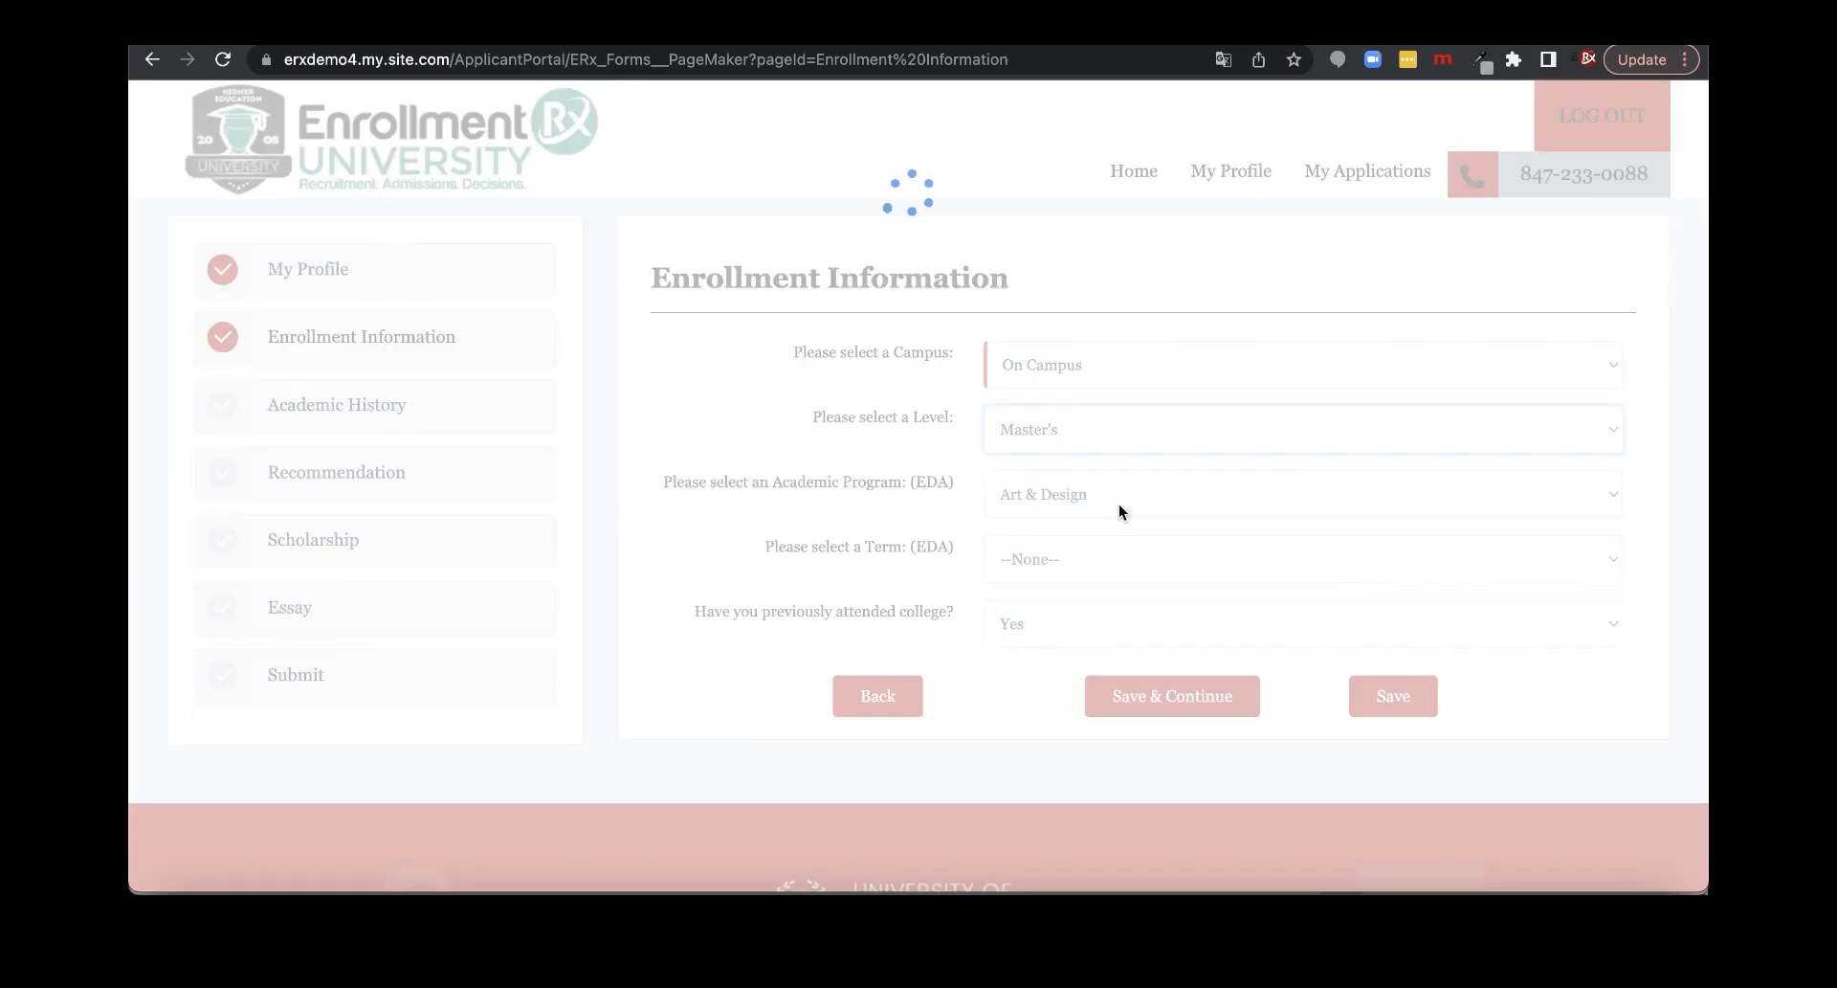
{"action": "left_click", "coordinate": [1038, 496]}
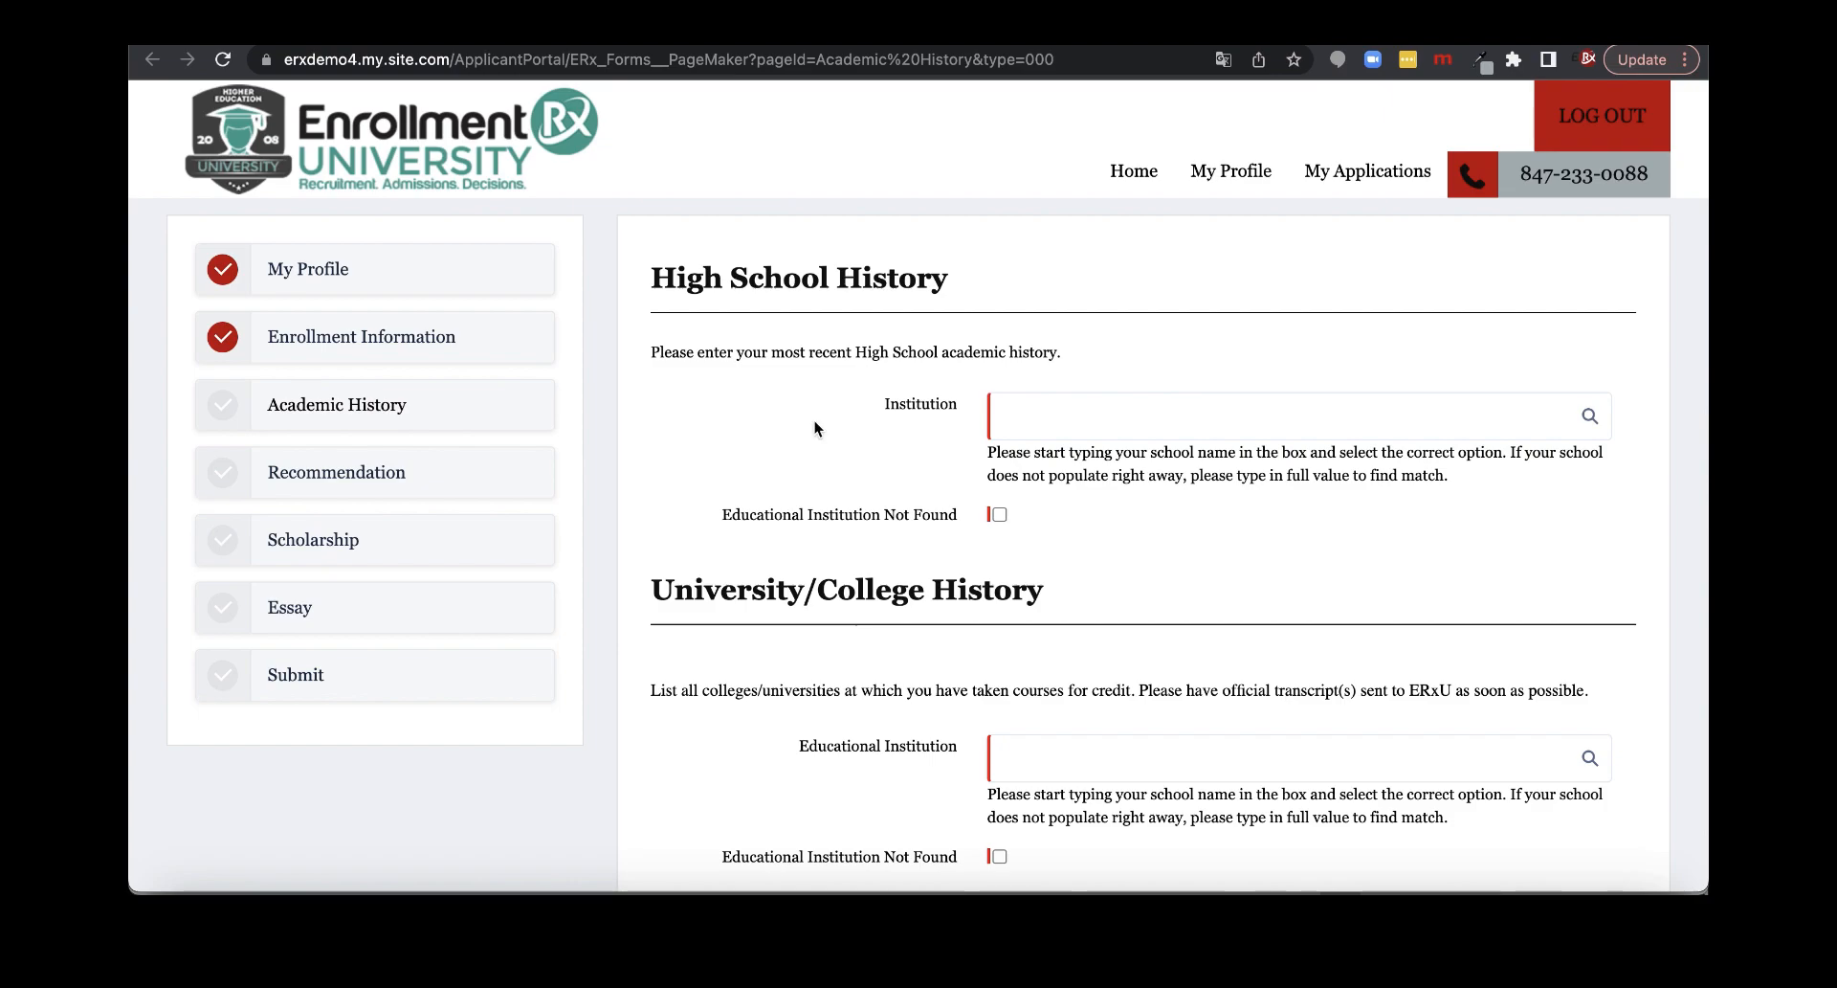
Search for "deerfield" as the High School History institution and select Deerfield High School in Deerfield, IL
{"action": "left_click", "coordinate": [1090, 412]}
{"action": "type", "text": "deerfield"}
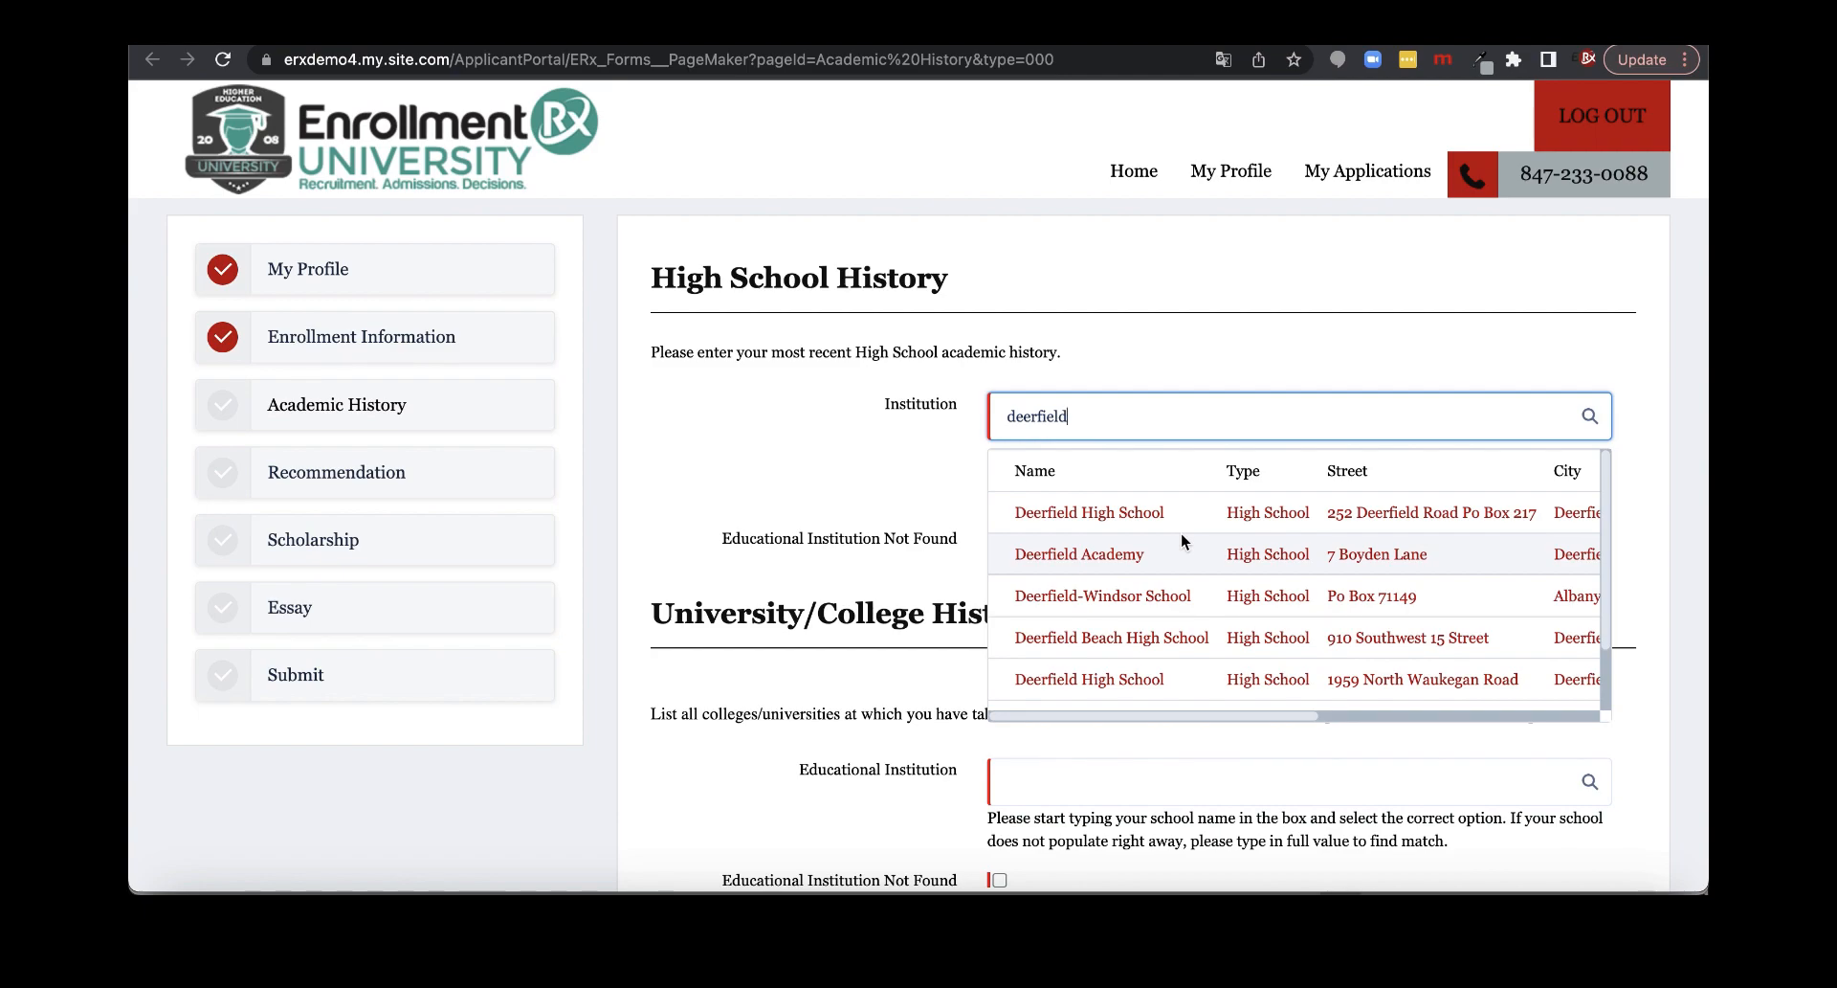
{"action": "left_click", "coordinate": [1125, 684]}
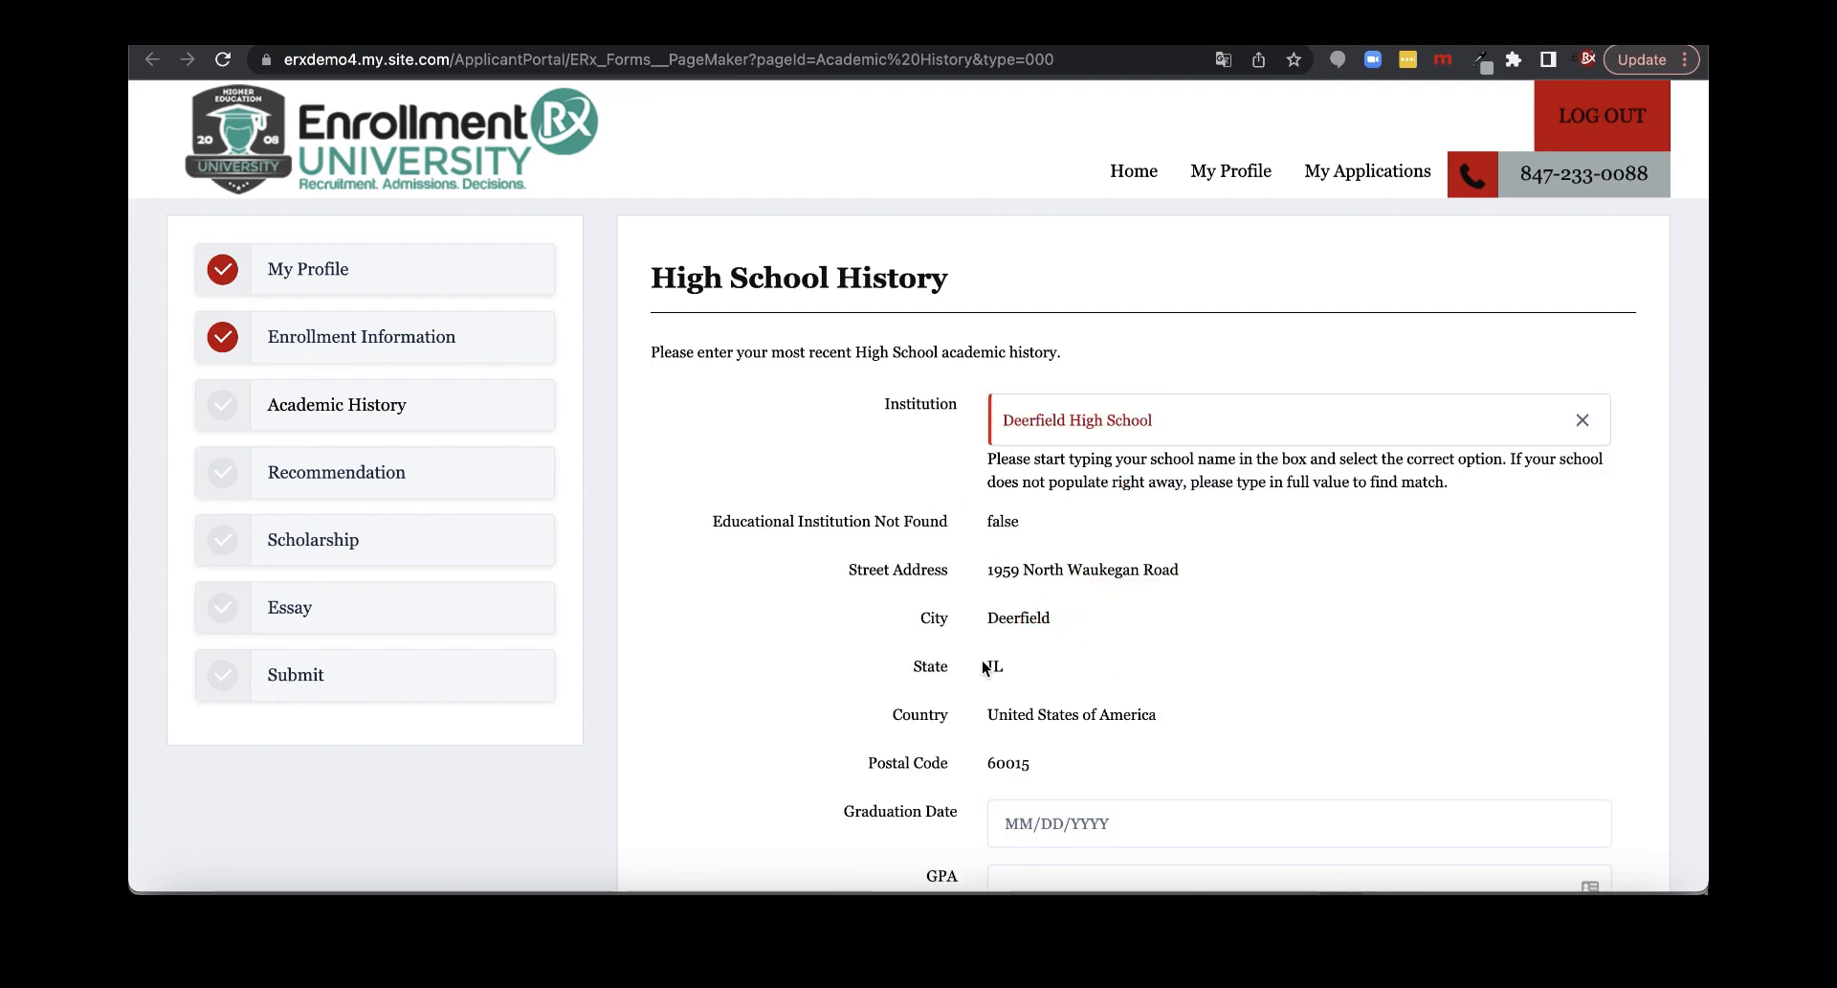
Try to find "deerfield" as the educational institution under University/College History
{"action": "scroll", "coordinate": [886, 422], "scroll_direction": "down", "scroll_amount": 2}
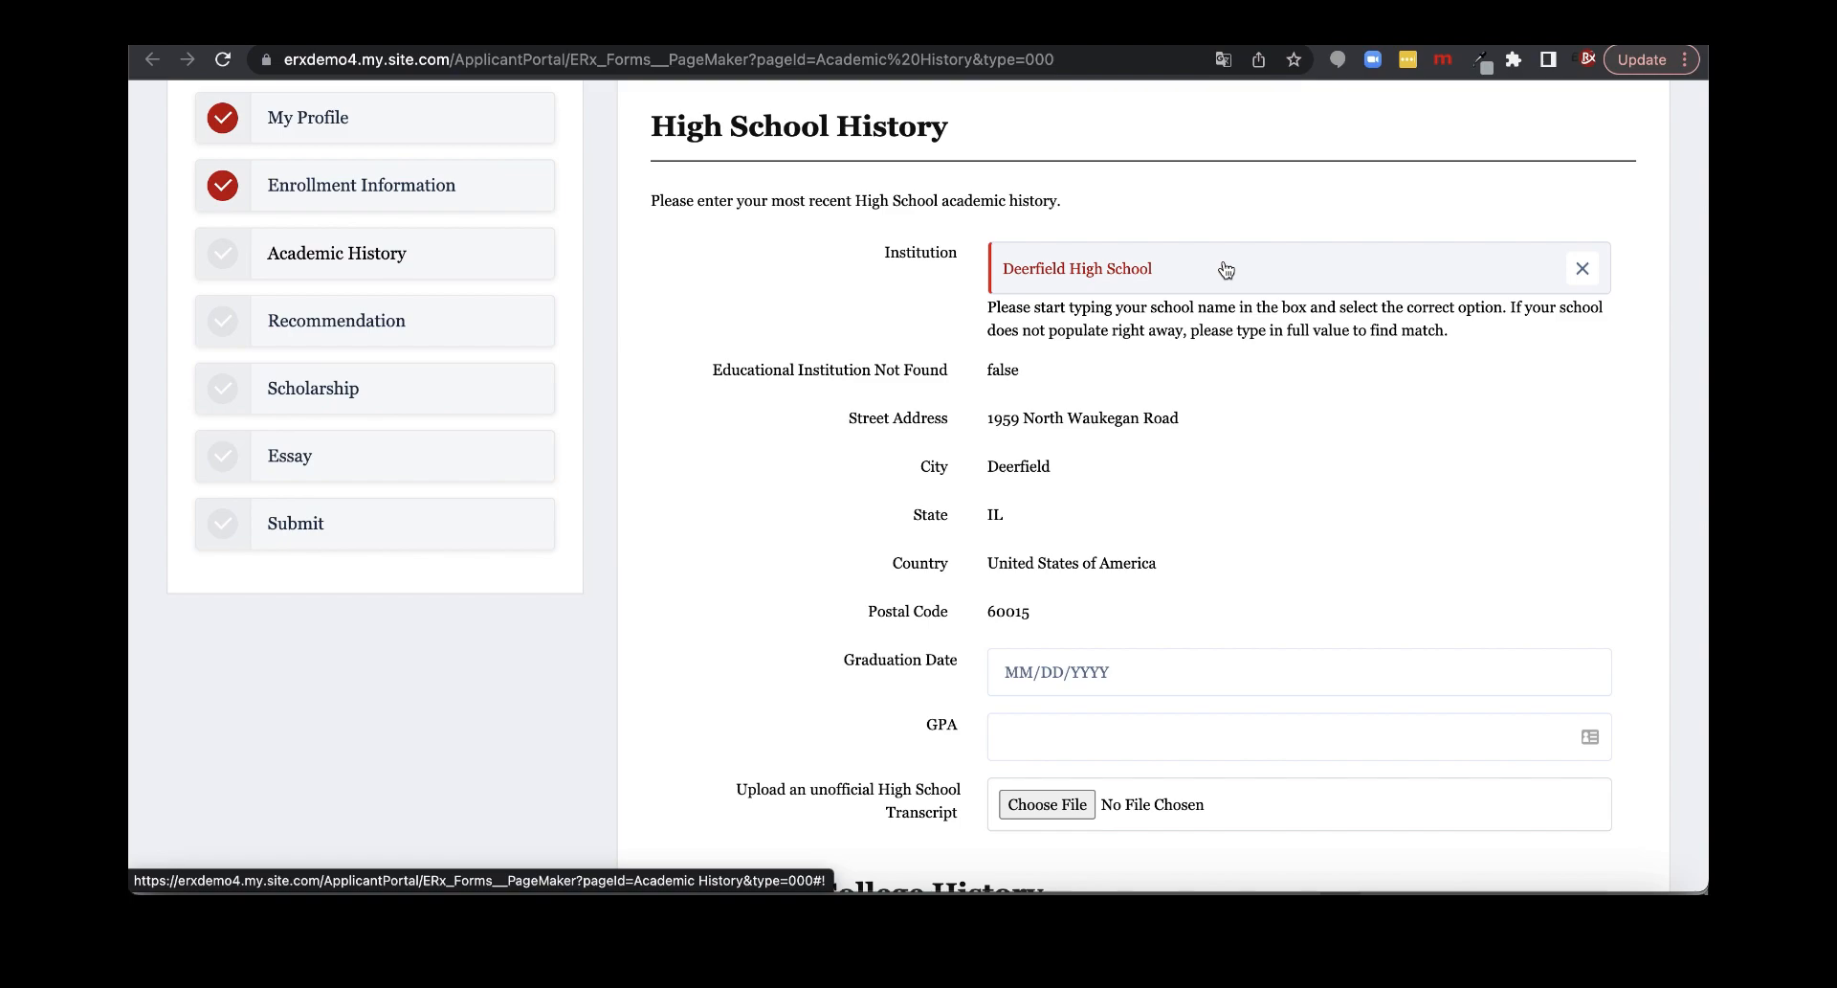
{"action": "scroll", "coordinate": [863, 309], "scroll_direction": "down", "scroll_amount": 6}
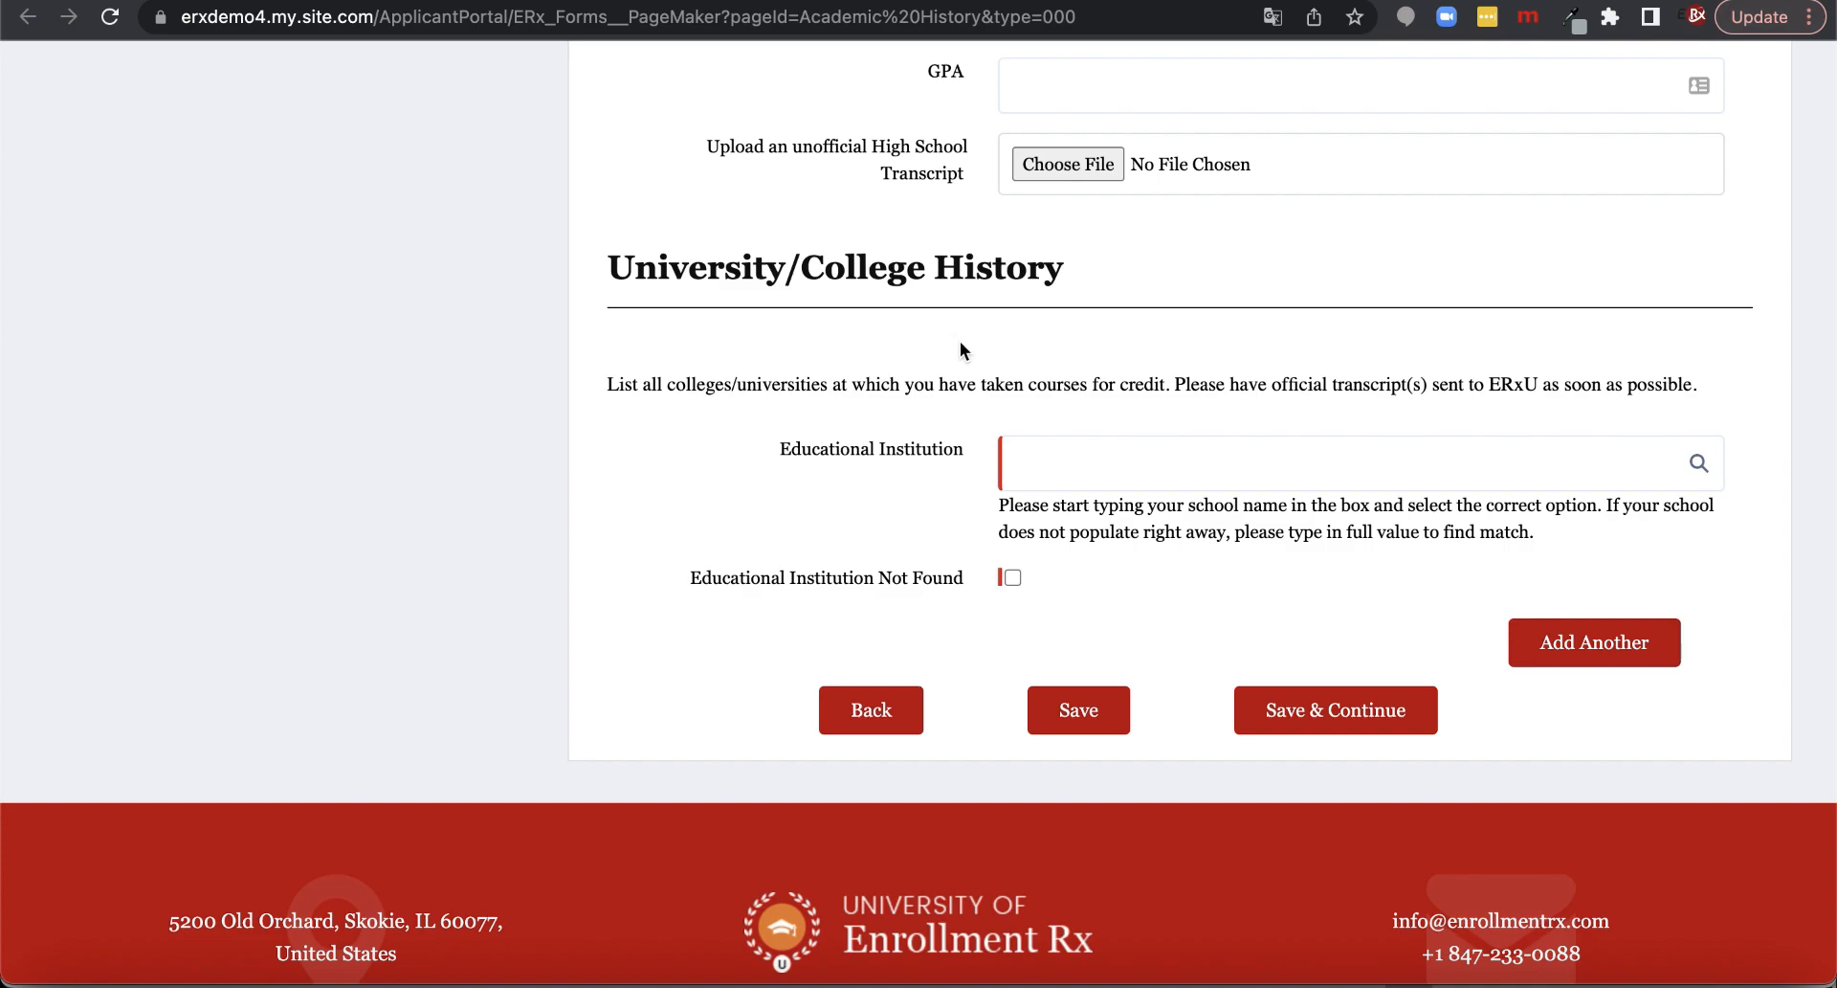
{"action": "left_click", "coordinate": [1106, 473]}
{"action": "type", "text": "deerfield"}
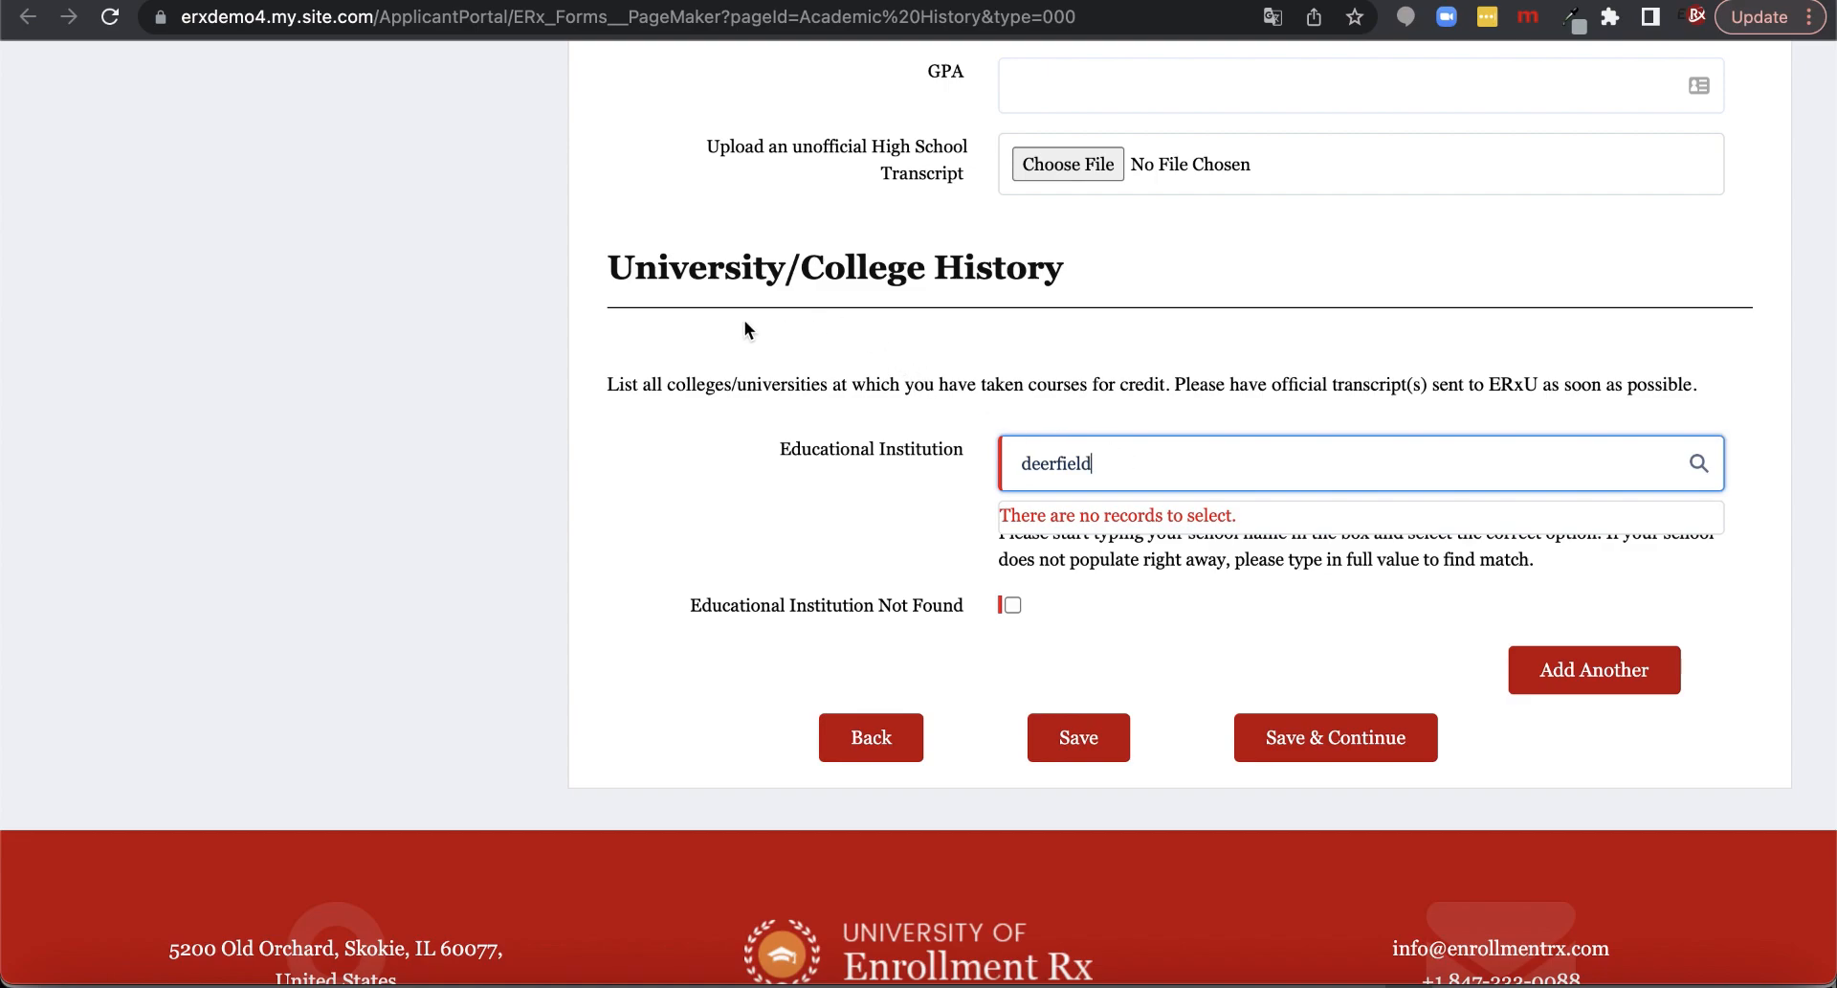
Replace the college search text with "pima" and select Pima Community College as the educational institution
{"action": "left_click_drag", "start_coordinate": [1134, 462], "coordinate": [917, 468]}
{"action": "key", "text": "BackSpace"}
{"action": "type", "text": "pima"}
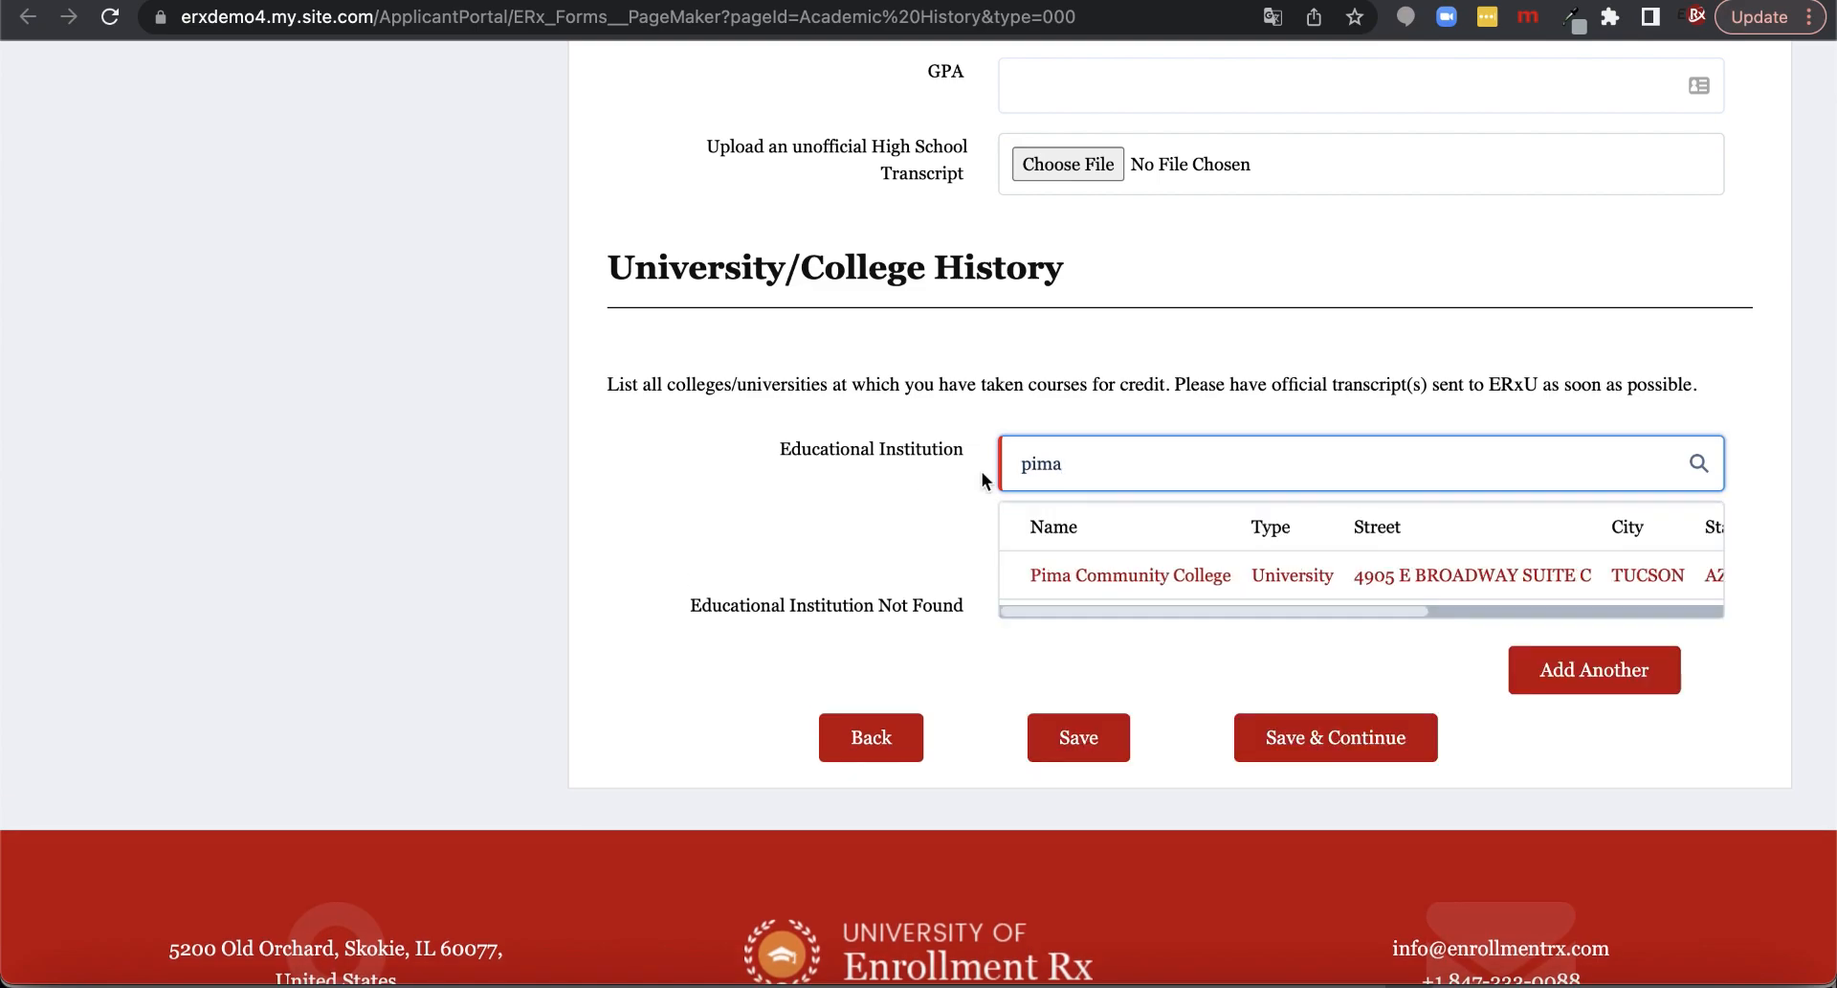
{"action": "left_click", "coordinate": [1140, 576]}
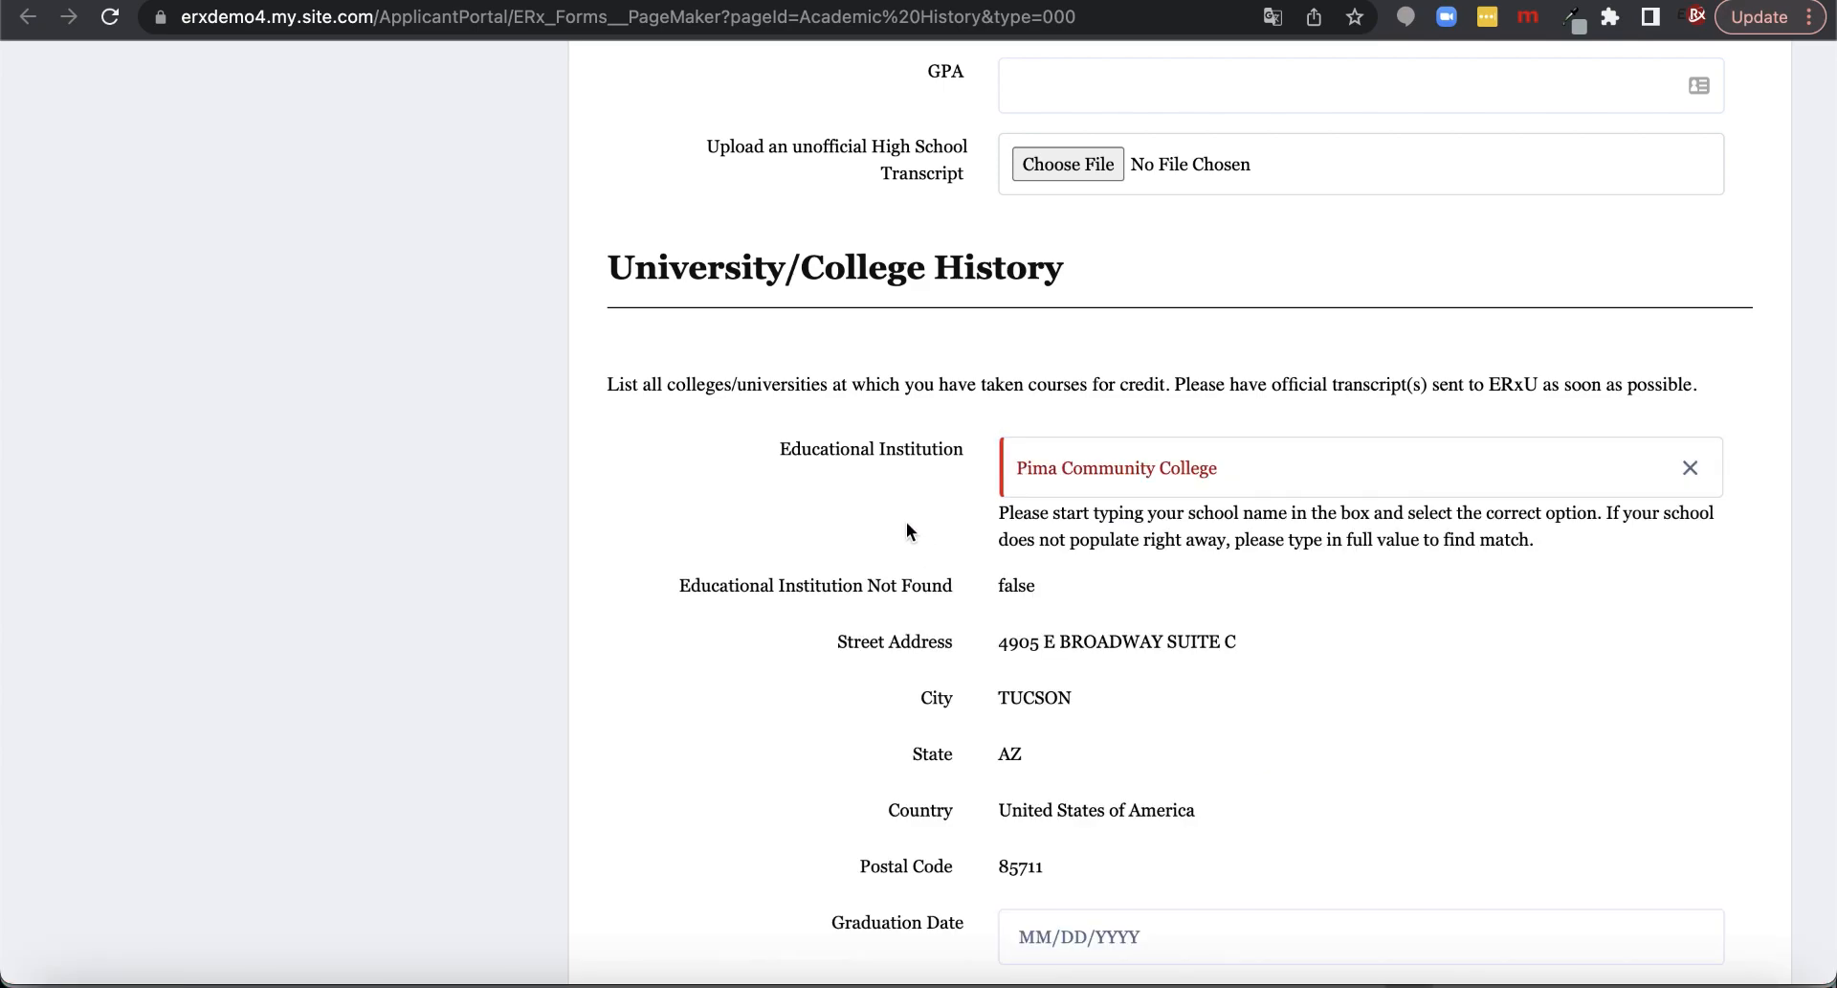
Review the date, GPA and transcript fields for the college, and save the academic history
{"action": "scroll", "coordinate": [906, 529], "scroll_direction": "down", "scroll_amount": 5}
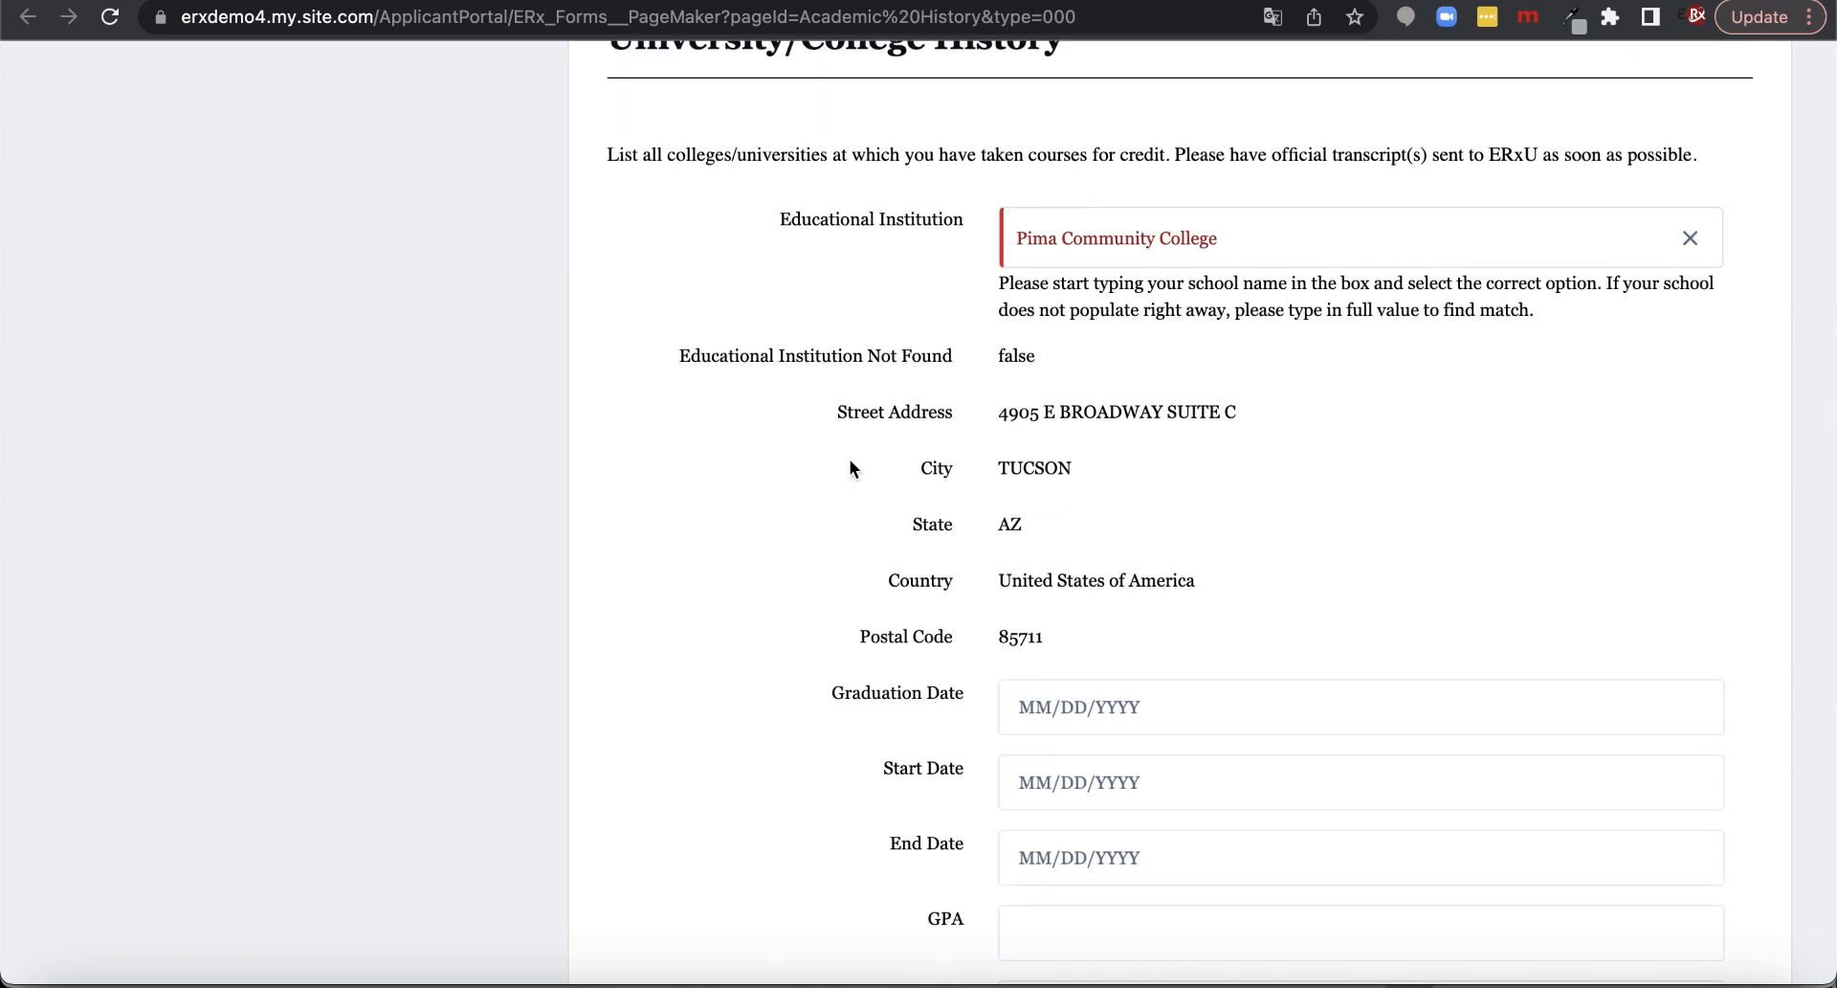
{"action": "scroll", "coordinate": [841, 469], "scroll_direction": "down", "scroll_amount": 7}
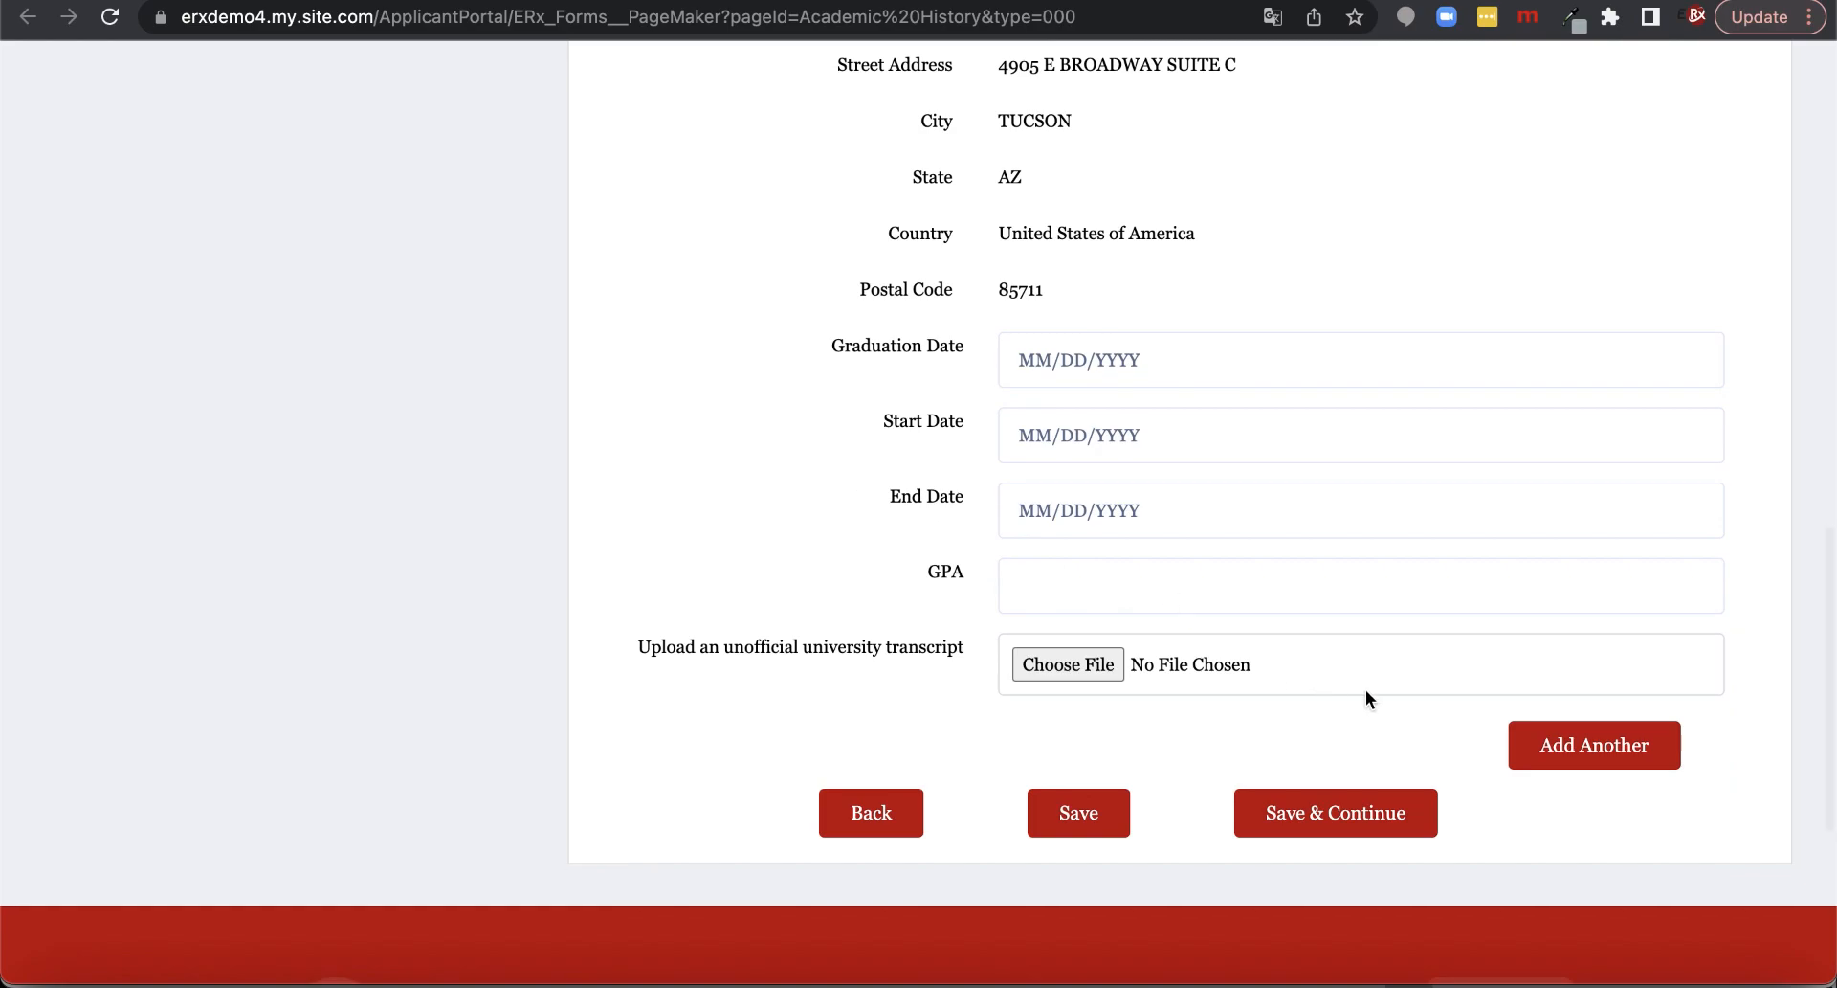
{"action": "left_click", "coordinate": [1116, 796]}
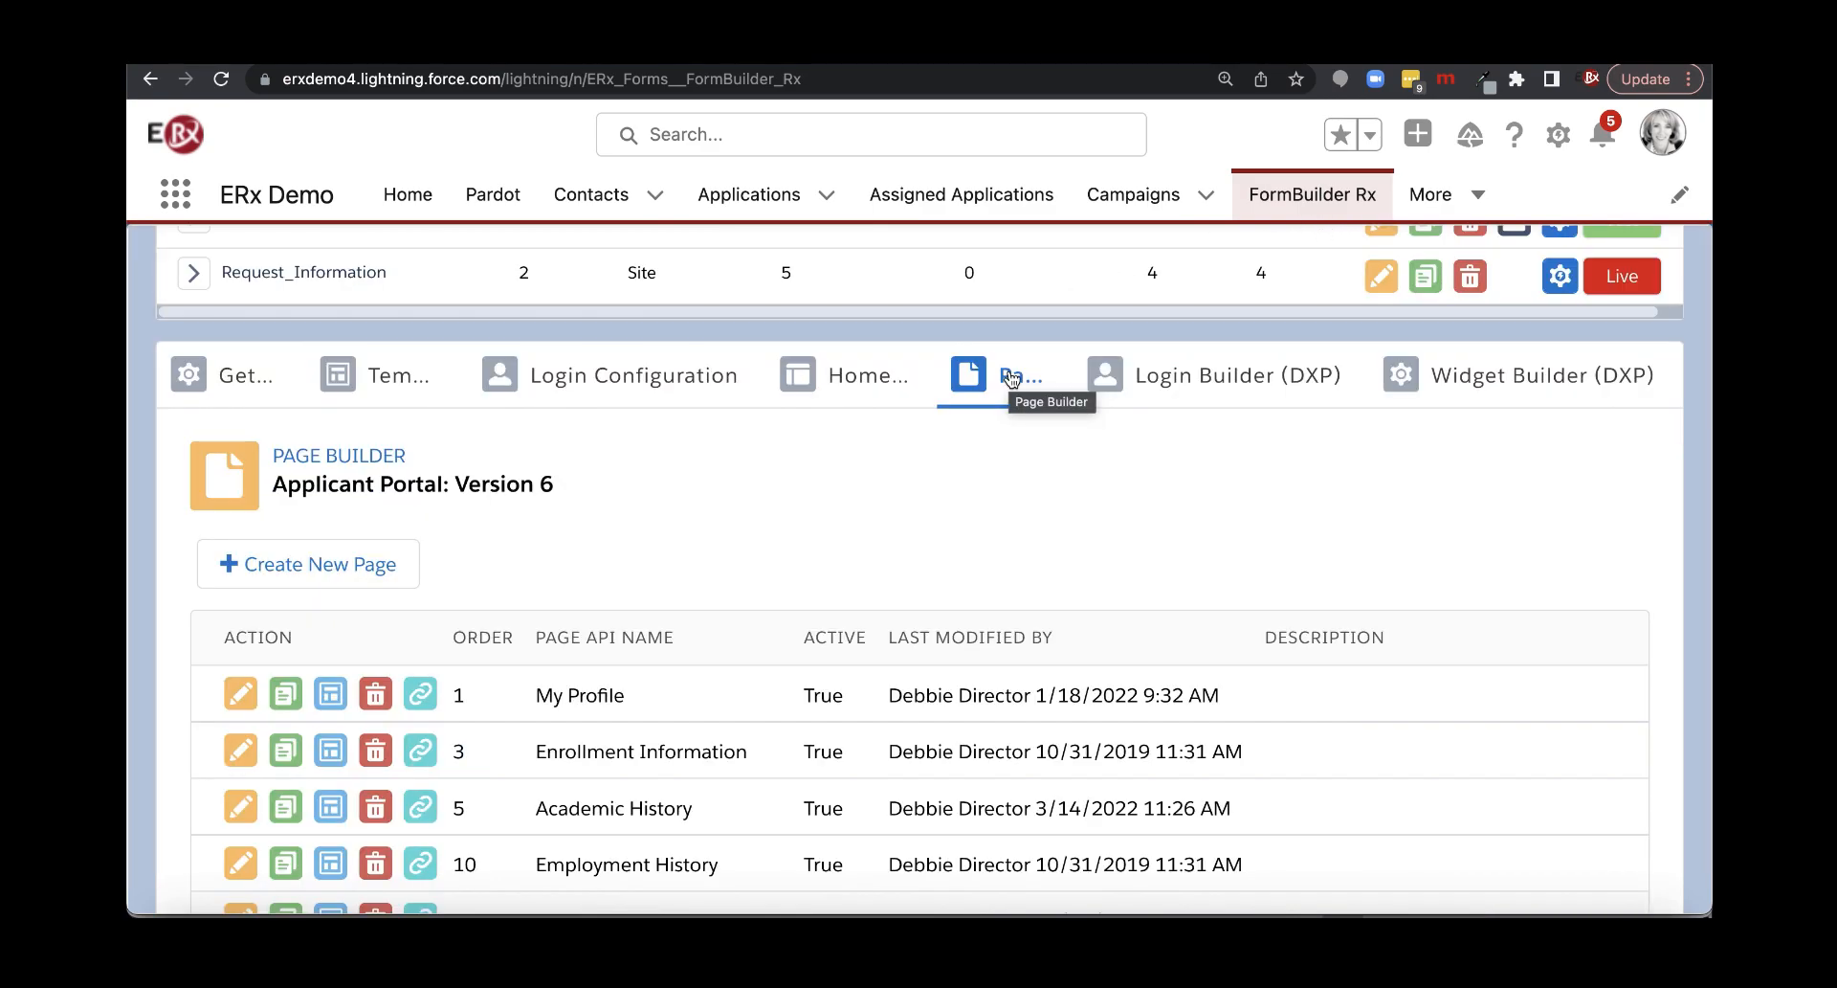
Open the layout of the My Profile page in the Page Builder list for Applicant Portal: Version 6
{"action": "scroll", "coordinate": [639, 494], "scroll_direction": "down", "scroll_amount": 1}
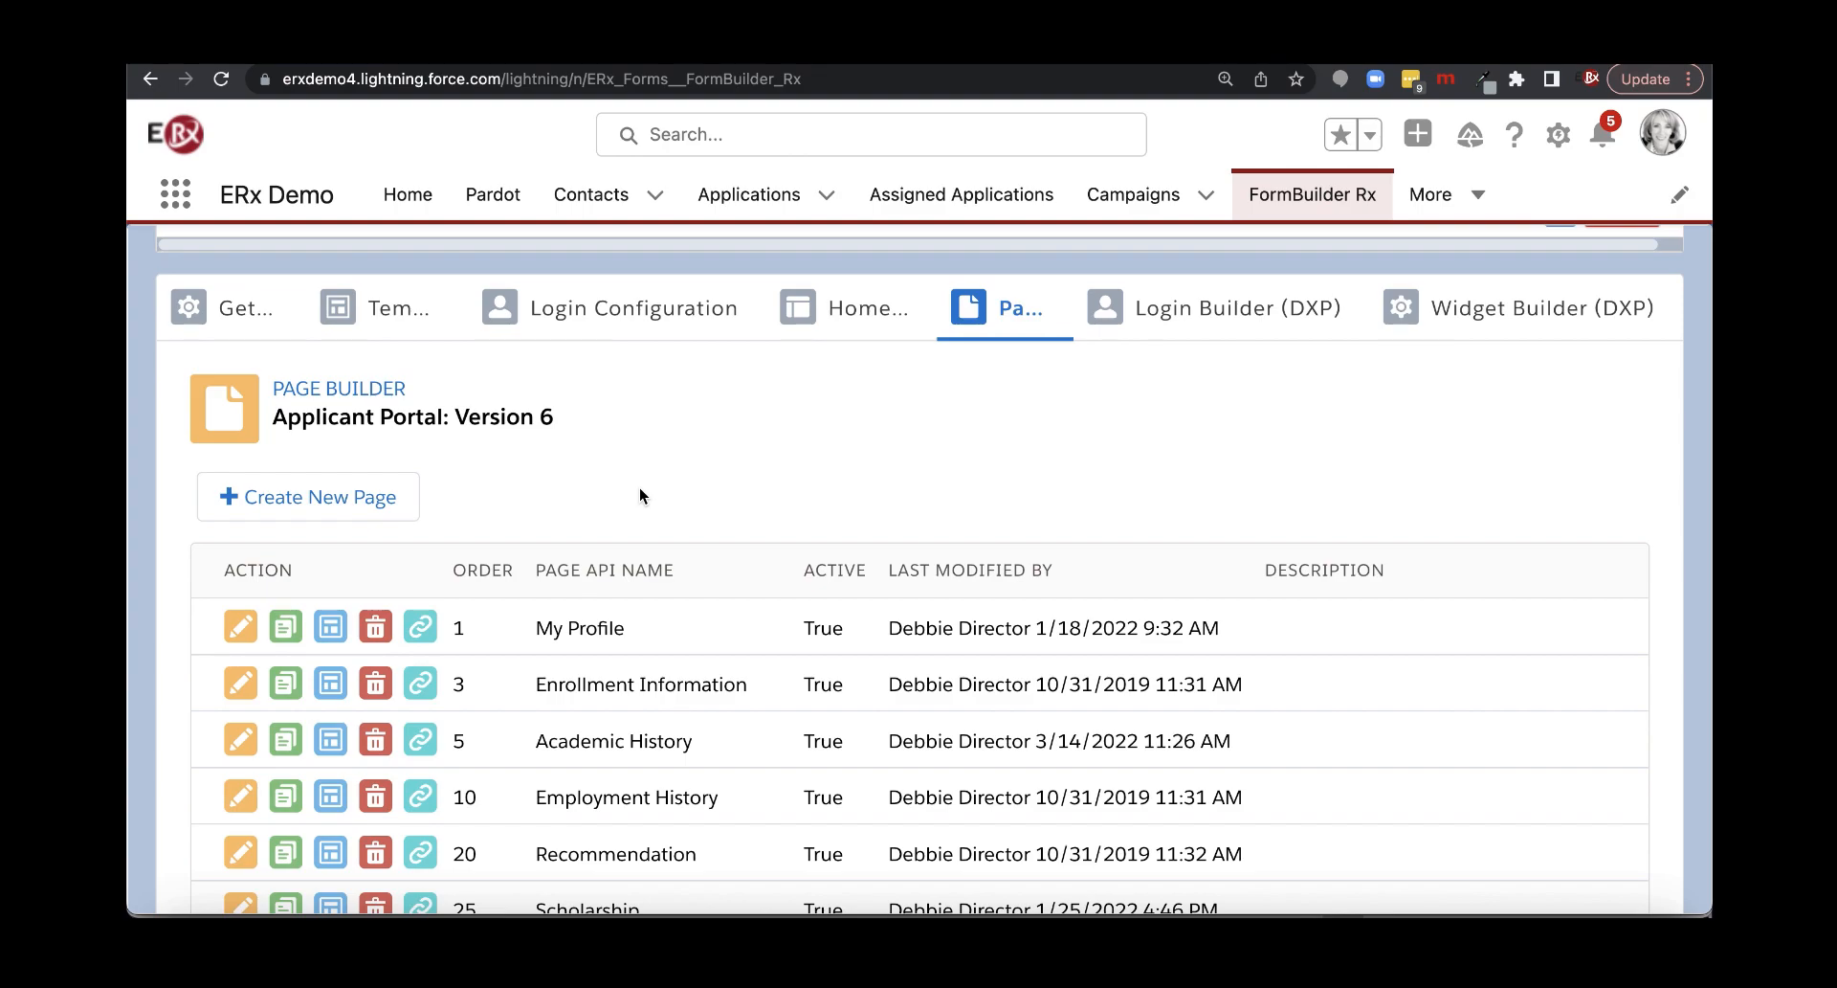
{"action": "scroll", "coordinate": [639, 490], "scroll_direction": "down", "scroll_amount": 1}
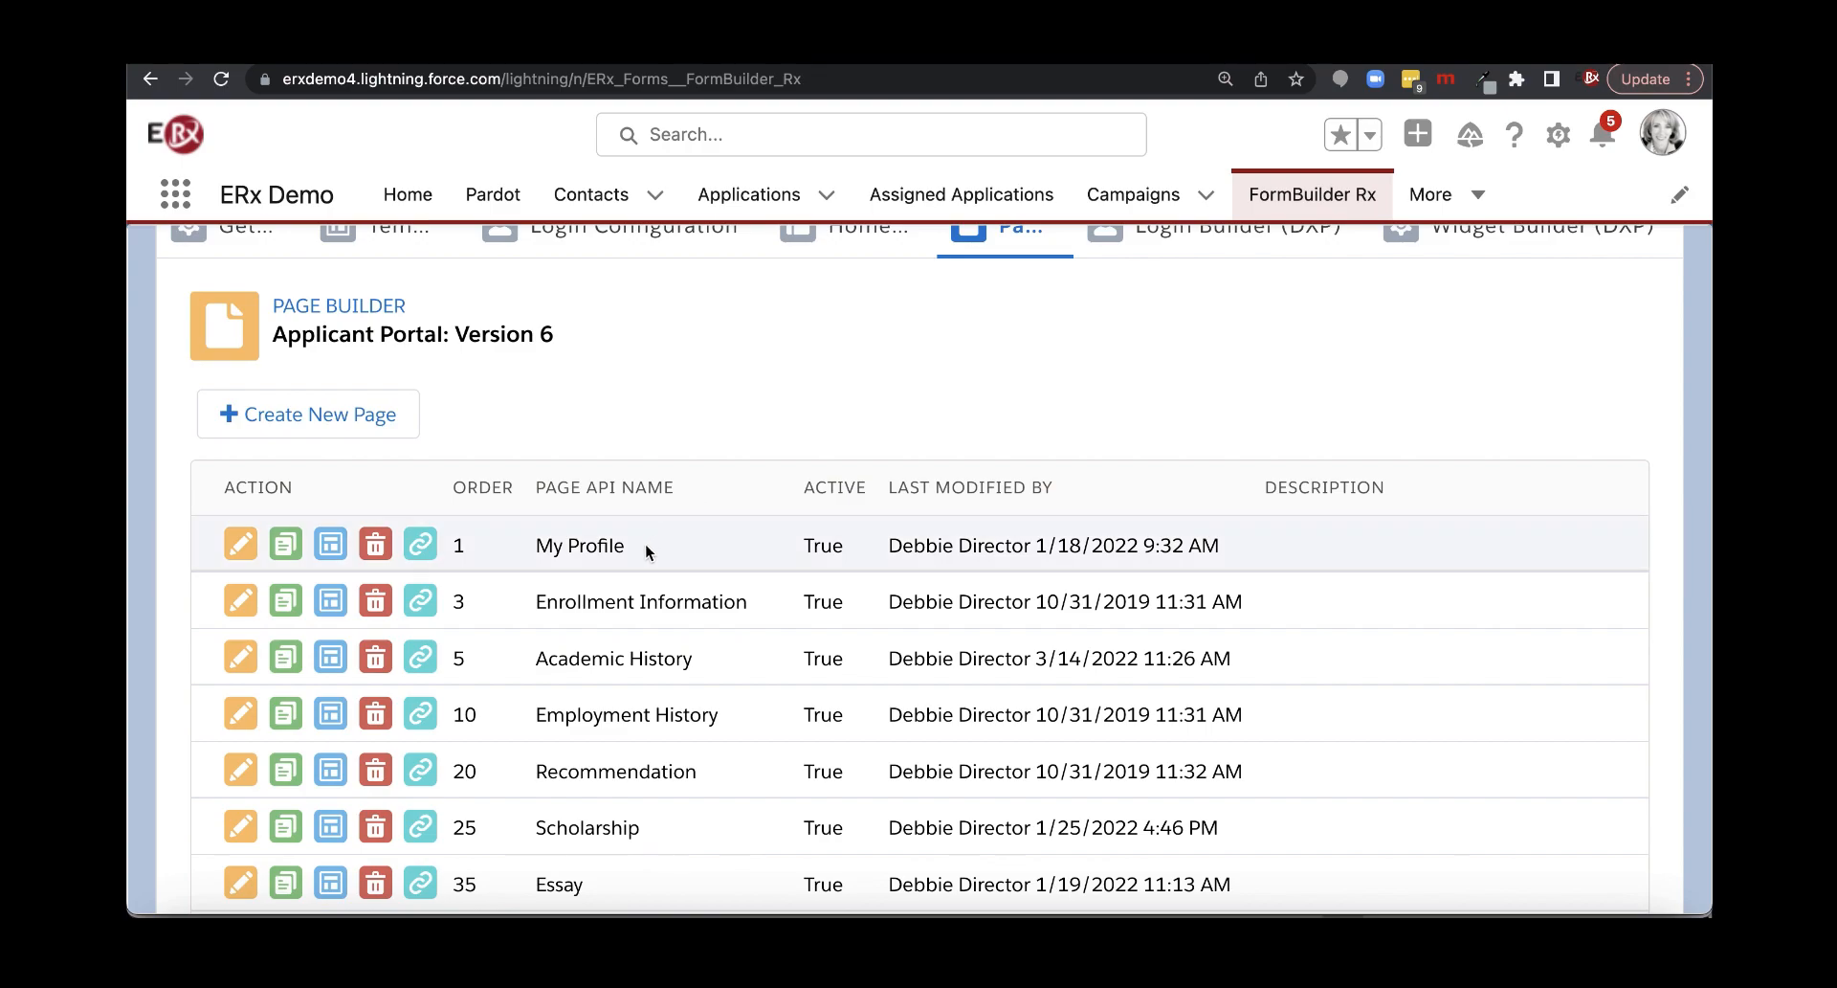
{"action": "left_click", "coordinate": [328, 548]}
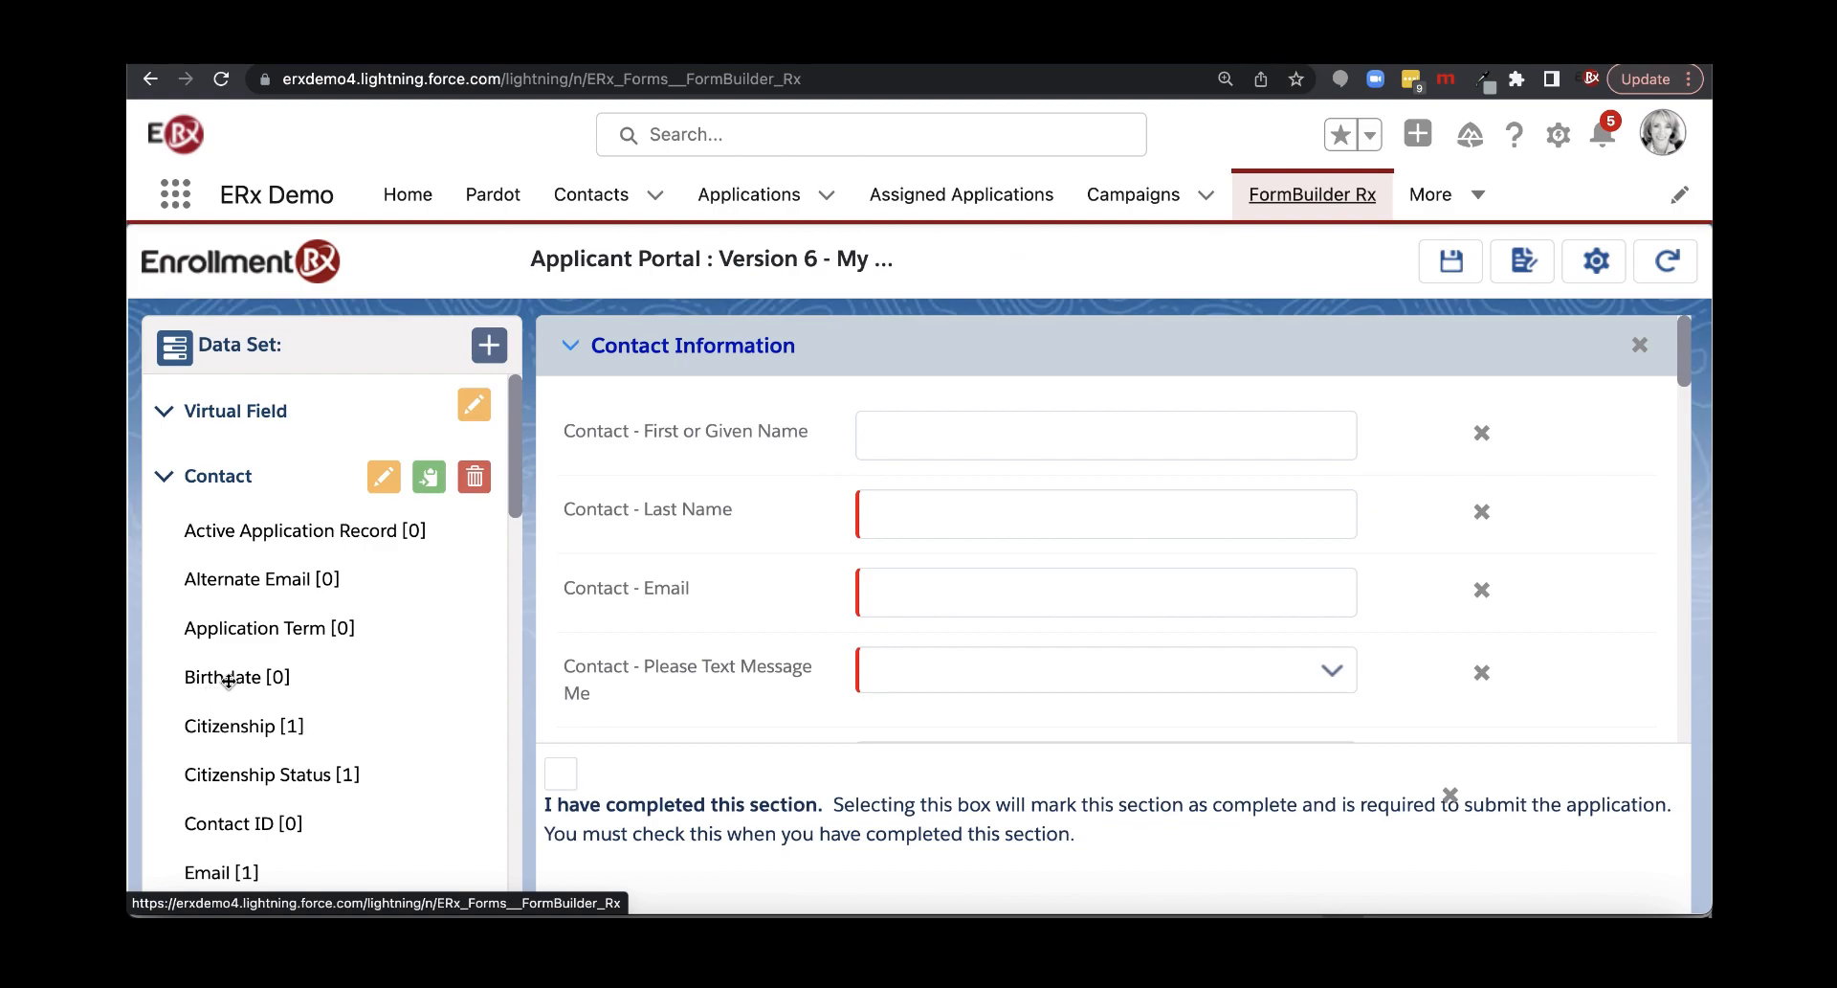
Add the Contact Birthdate field between Last Name and Email in the Contact Information section and open its configuration
{"action": "left_click_drag", "start_coordinate": [226, 679], "coordinate": [701, 569]}
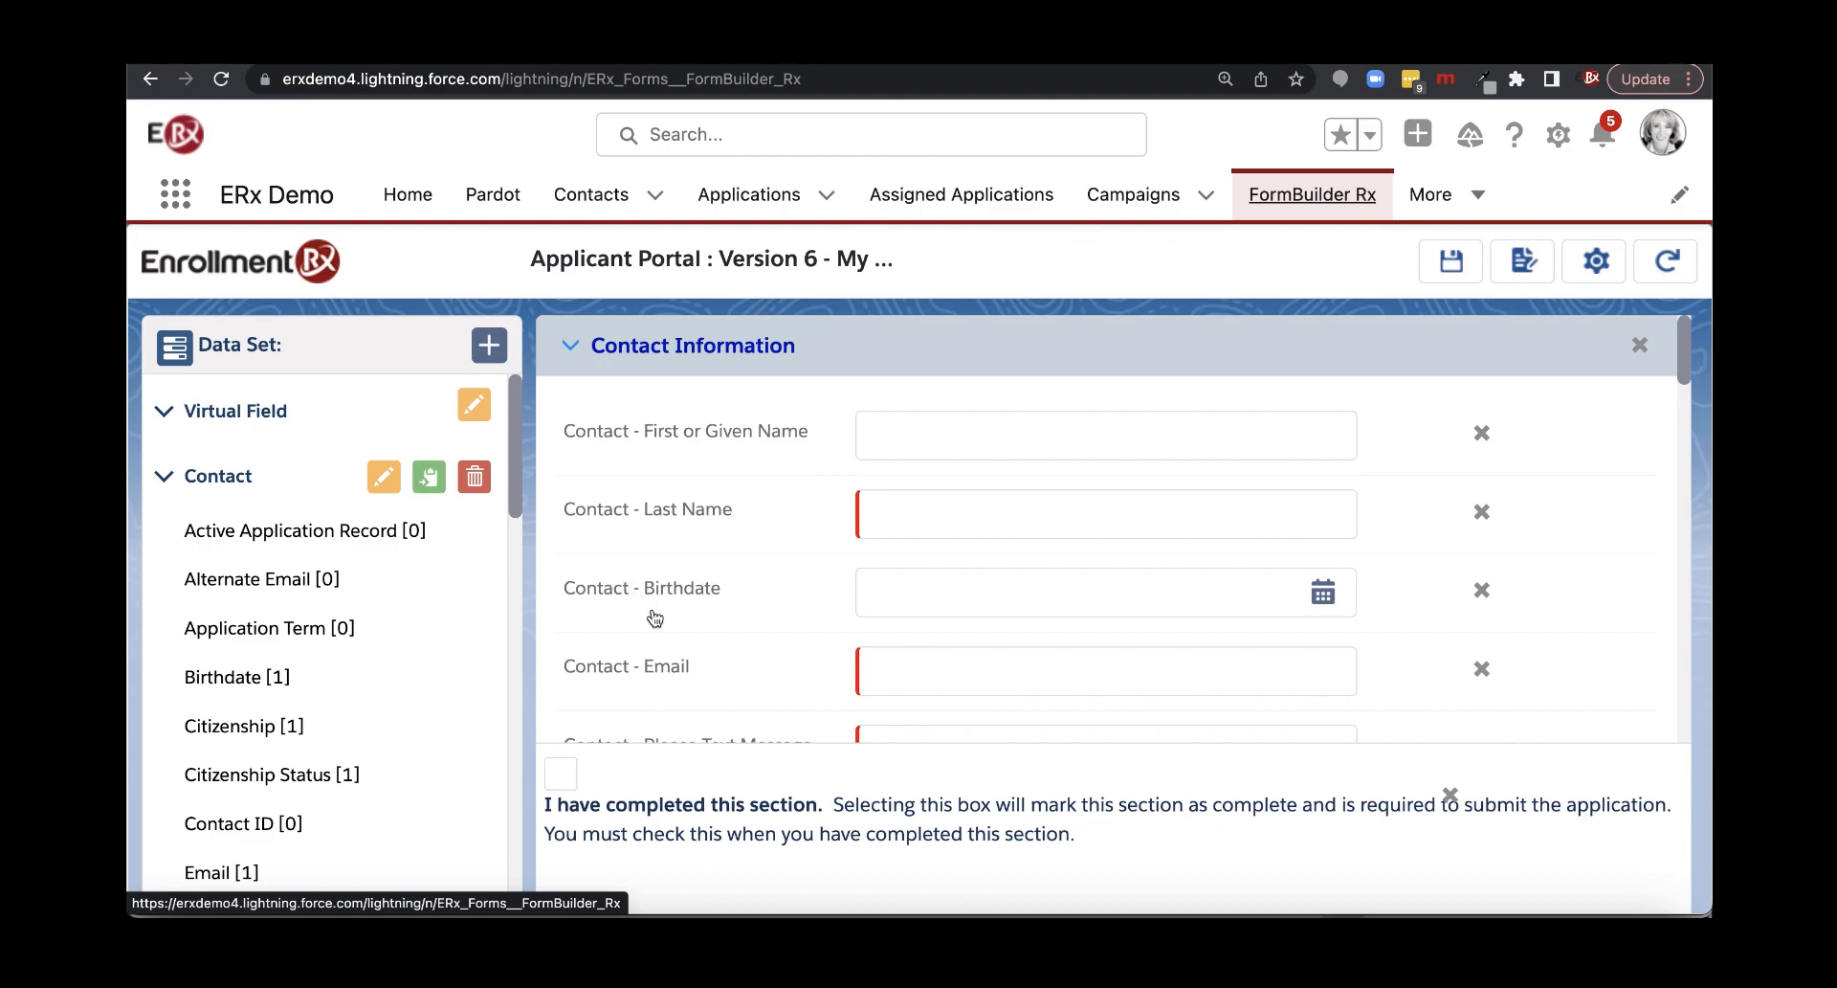
{"action": "left_click", "coordinate": [510, 933]}
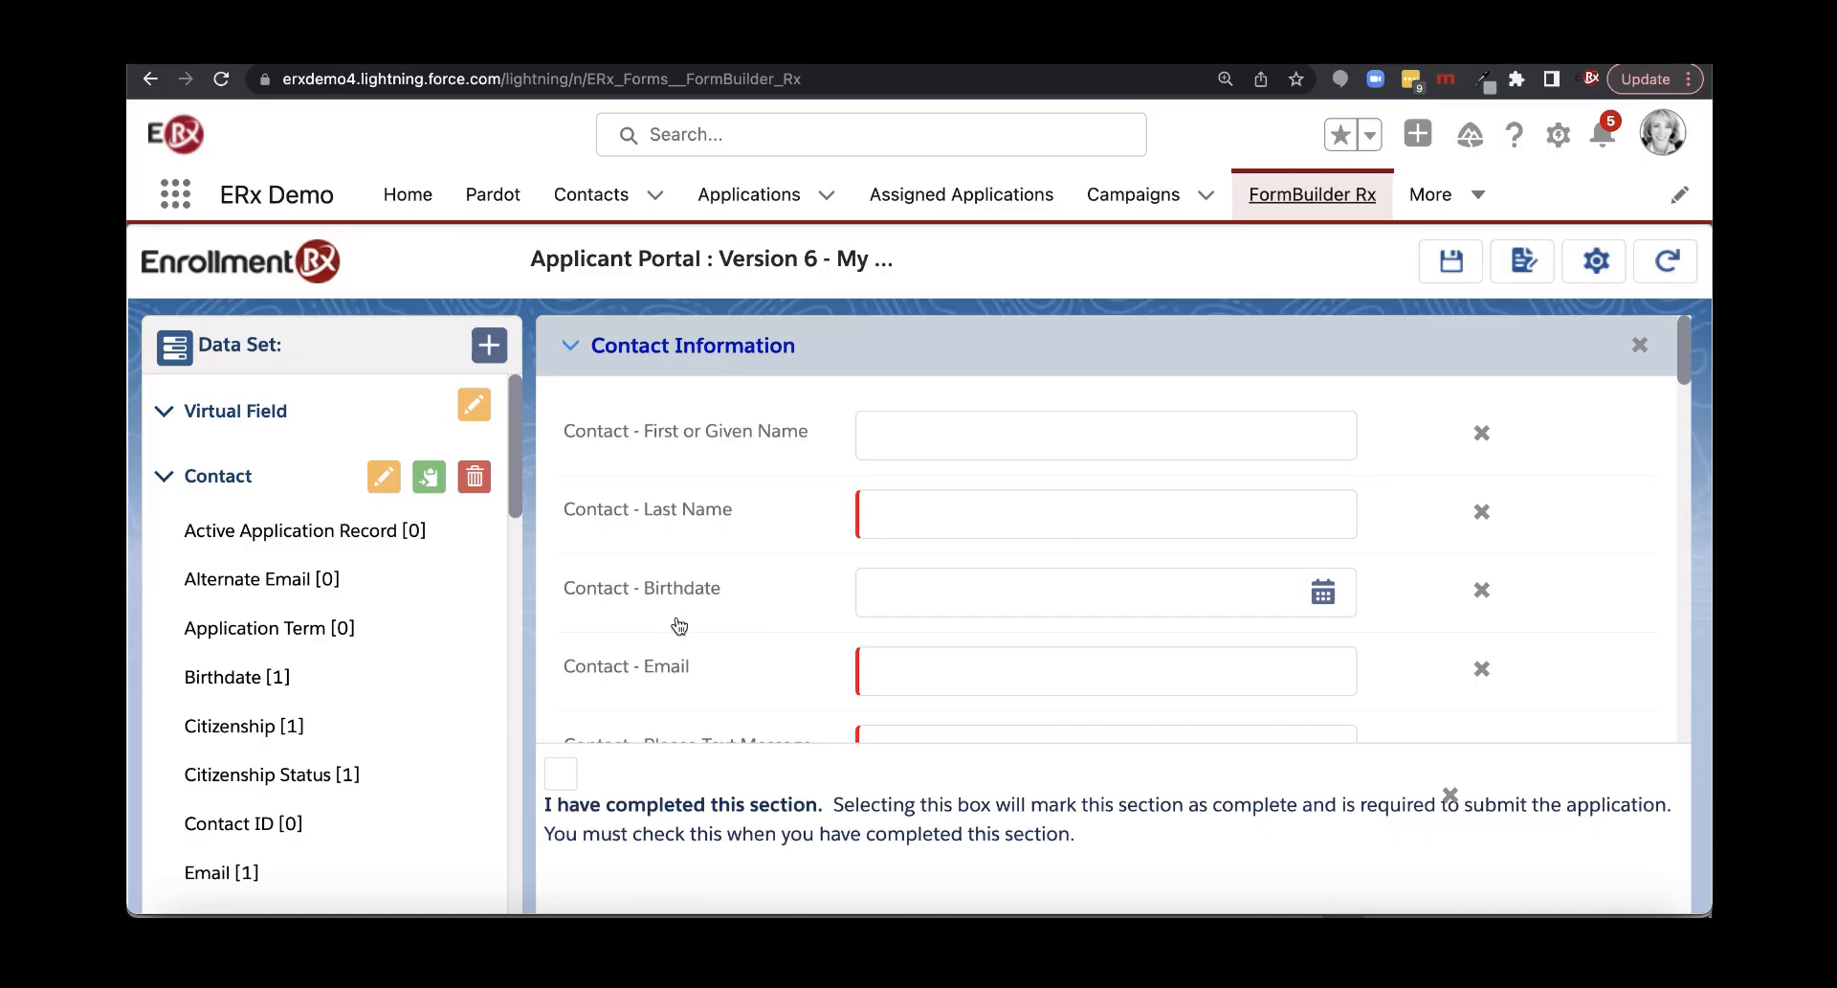
{"action": "left_click", "coordinate": [655, 588]}
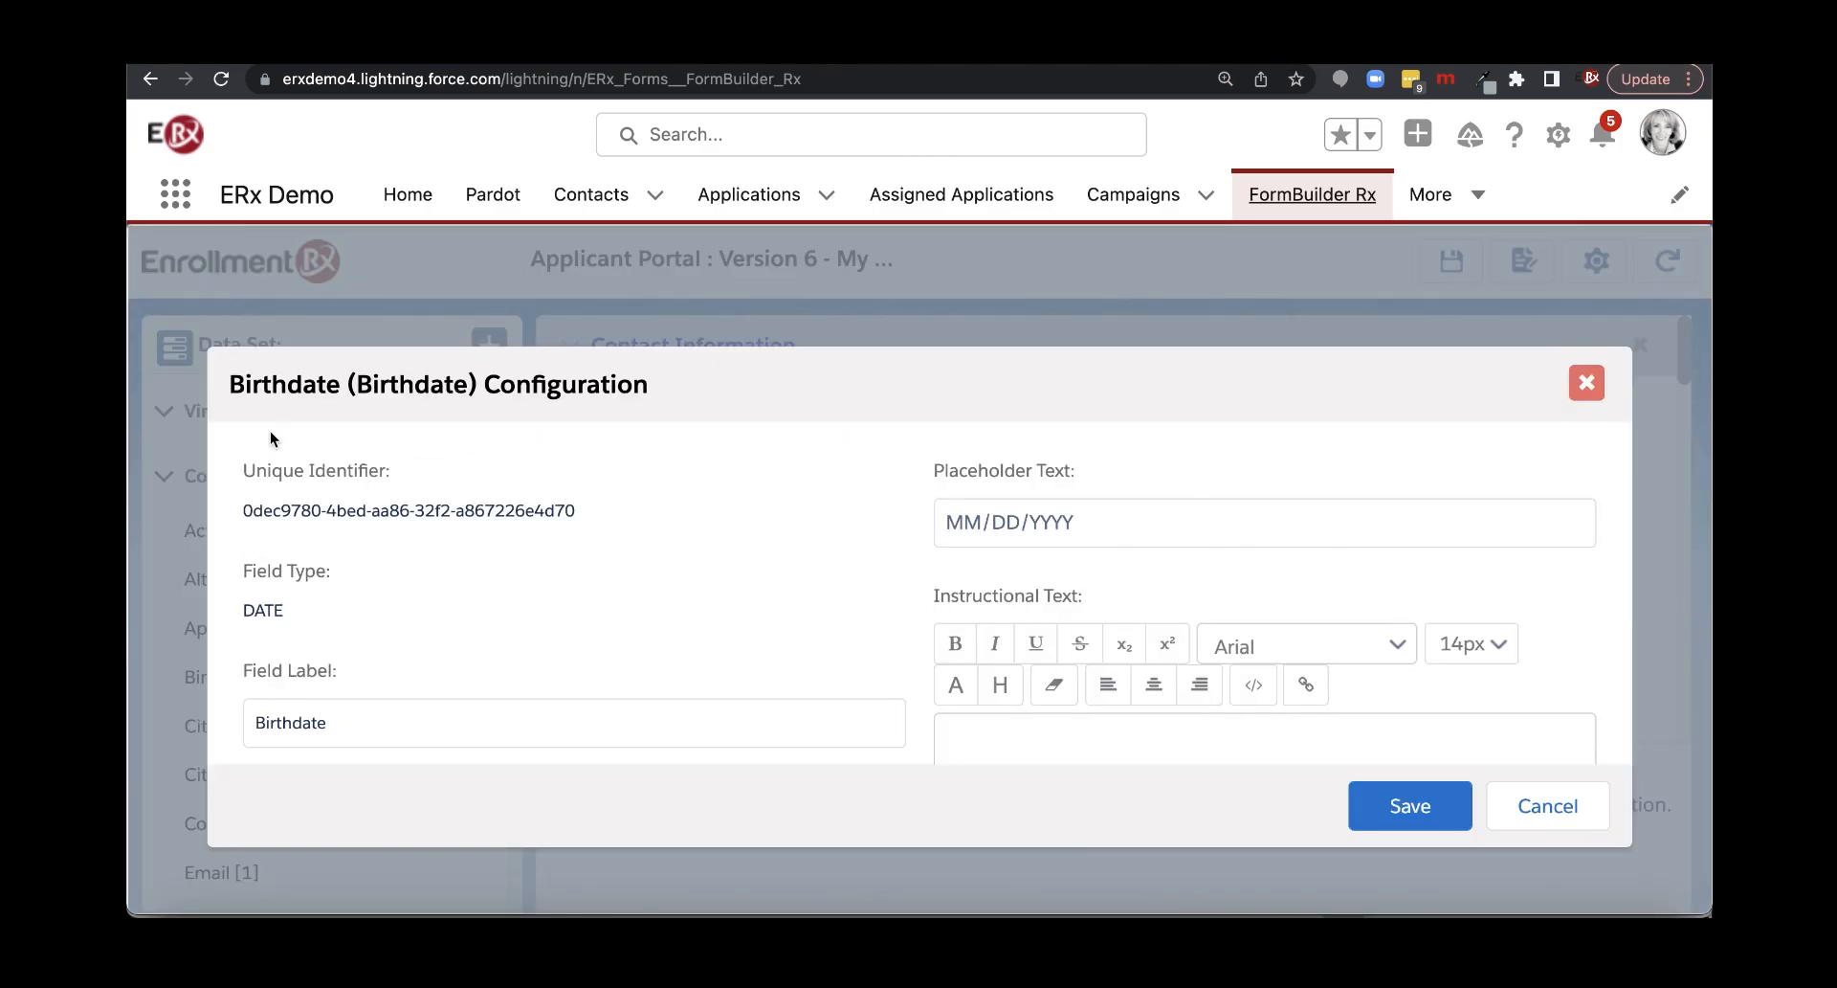
Set the Rendered option of the Birthdate field to Condition
{"action": "scroll", "coordinate": [227, 518], "scroll_direction": "down", "scroll_amount": 15}
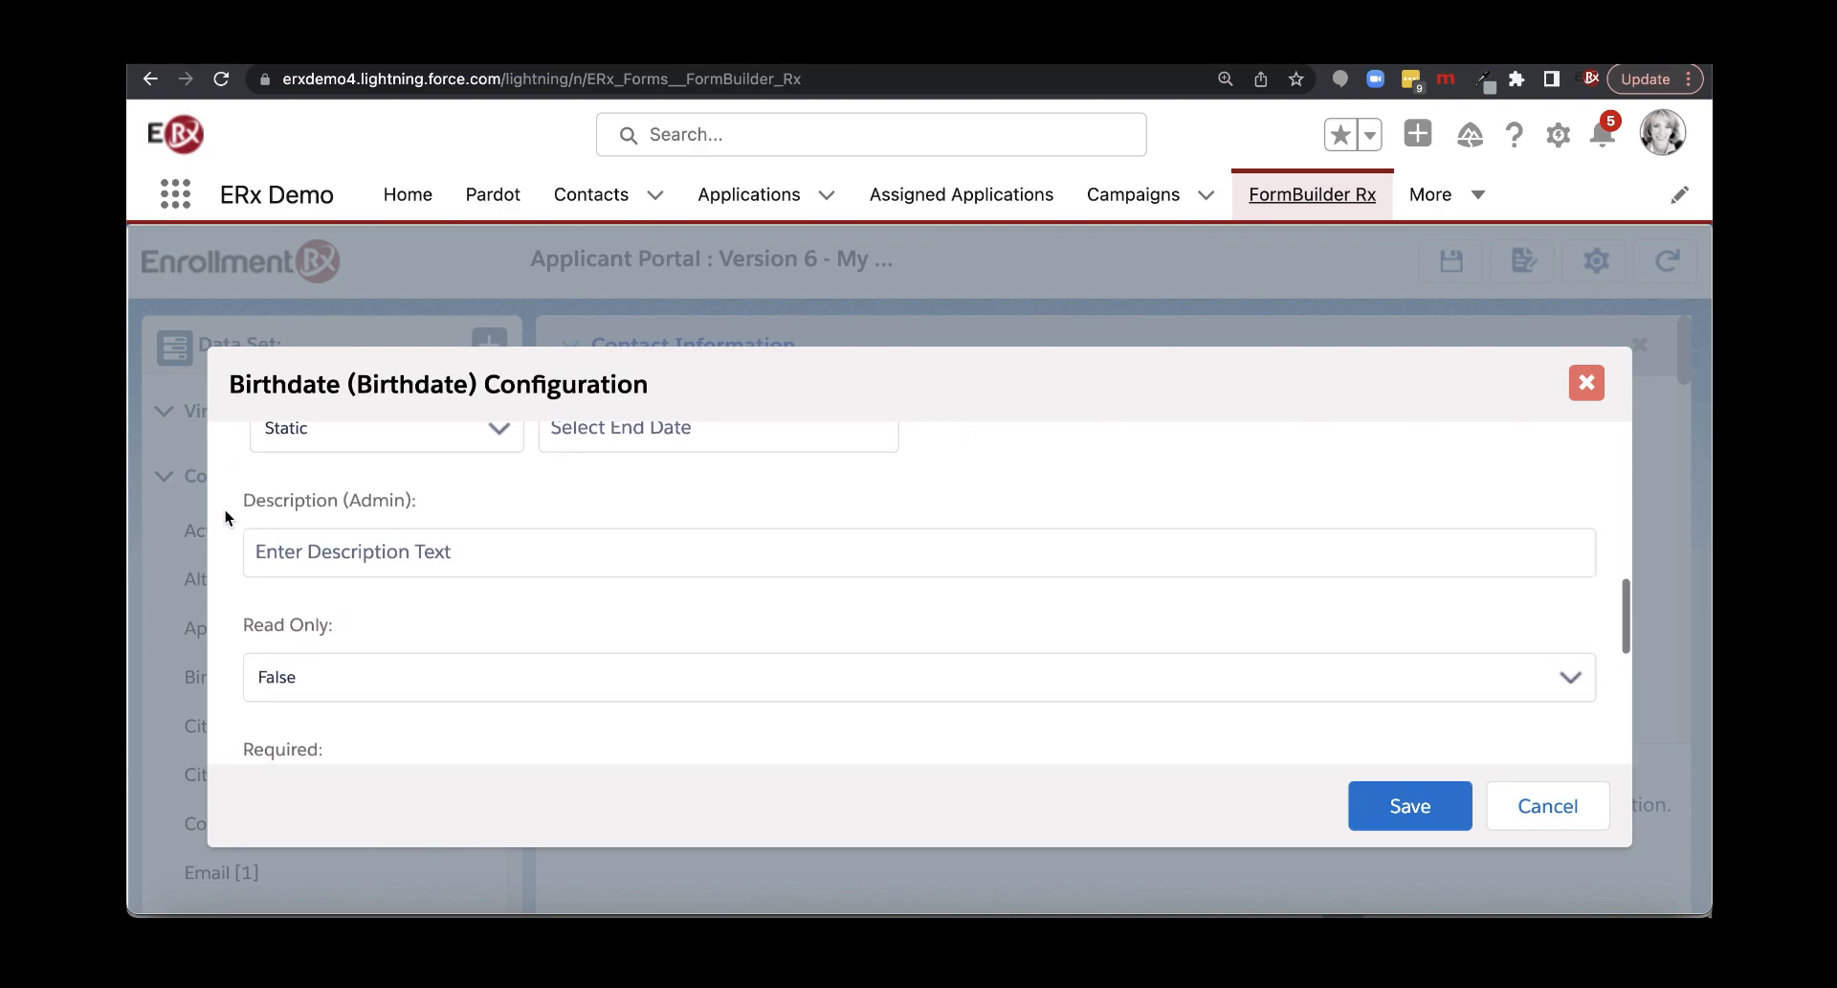
{"action": "scroll", "coordinate": [225, 516], "scroll_direction": "down", "scroll_amount": 1}
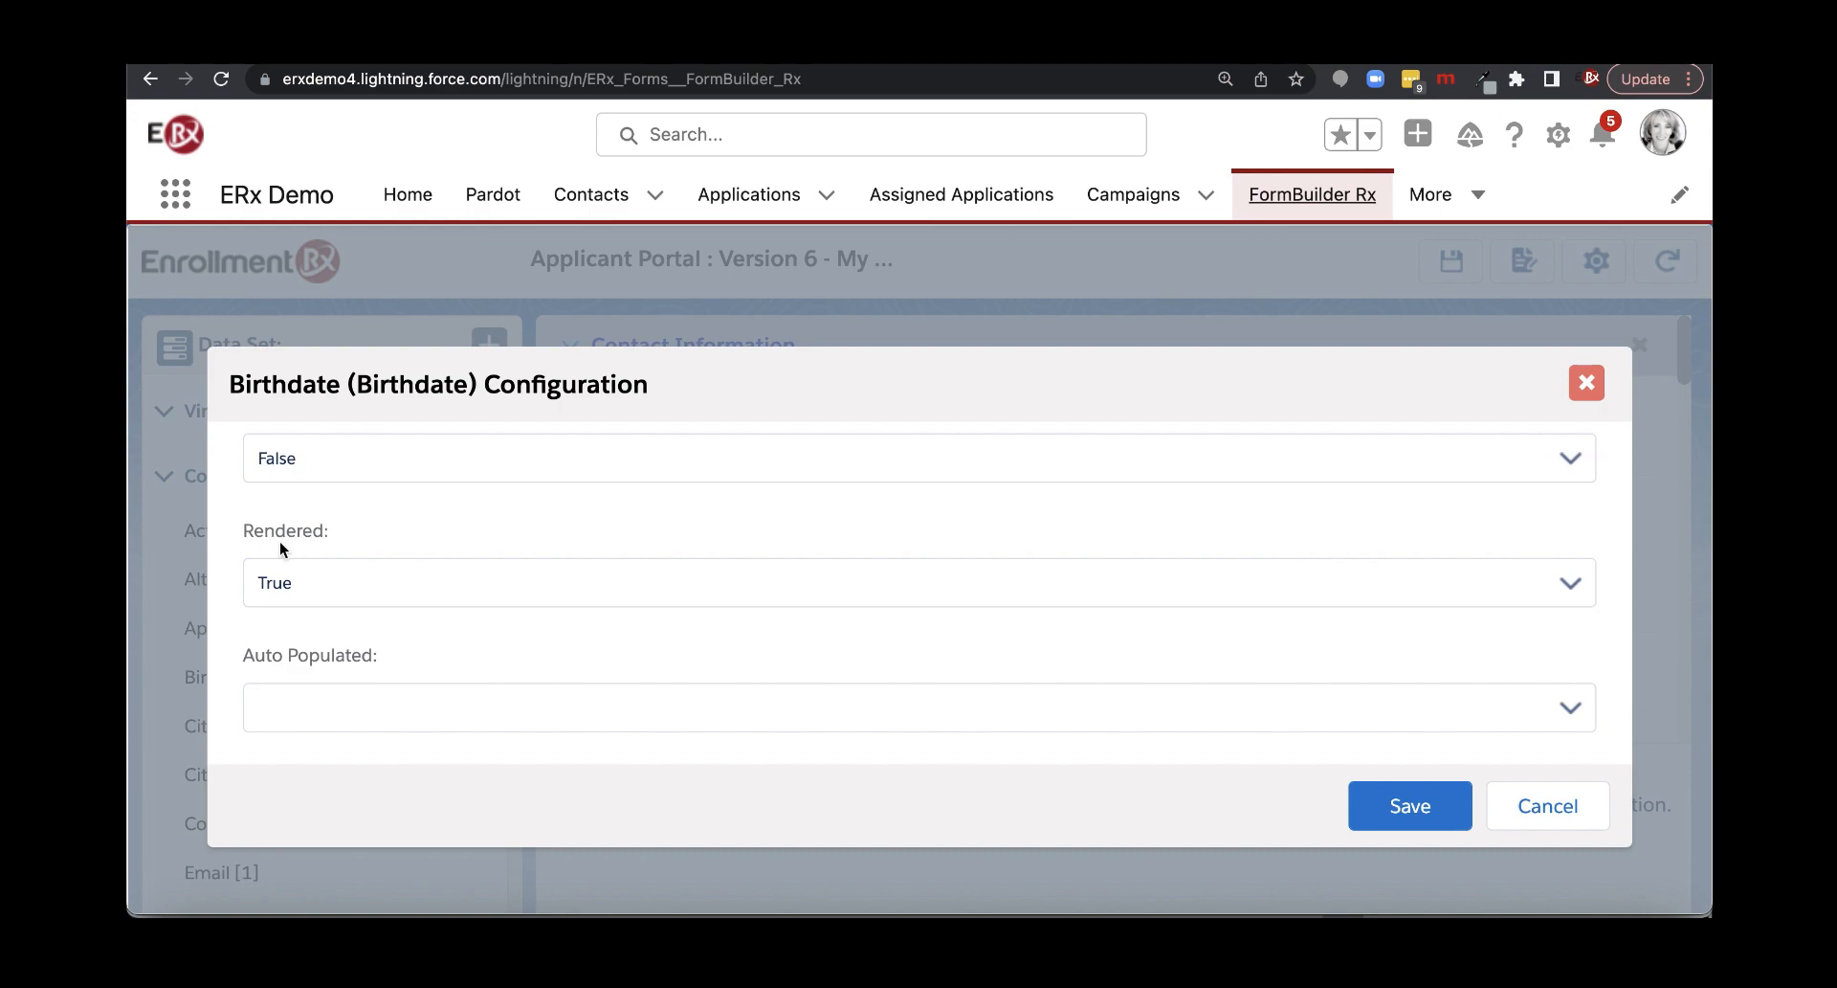
{"action": "left_click", "coordinate": [327, 580]}
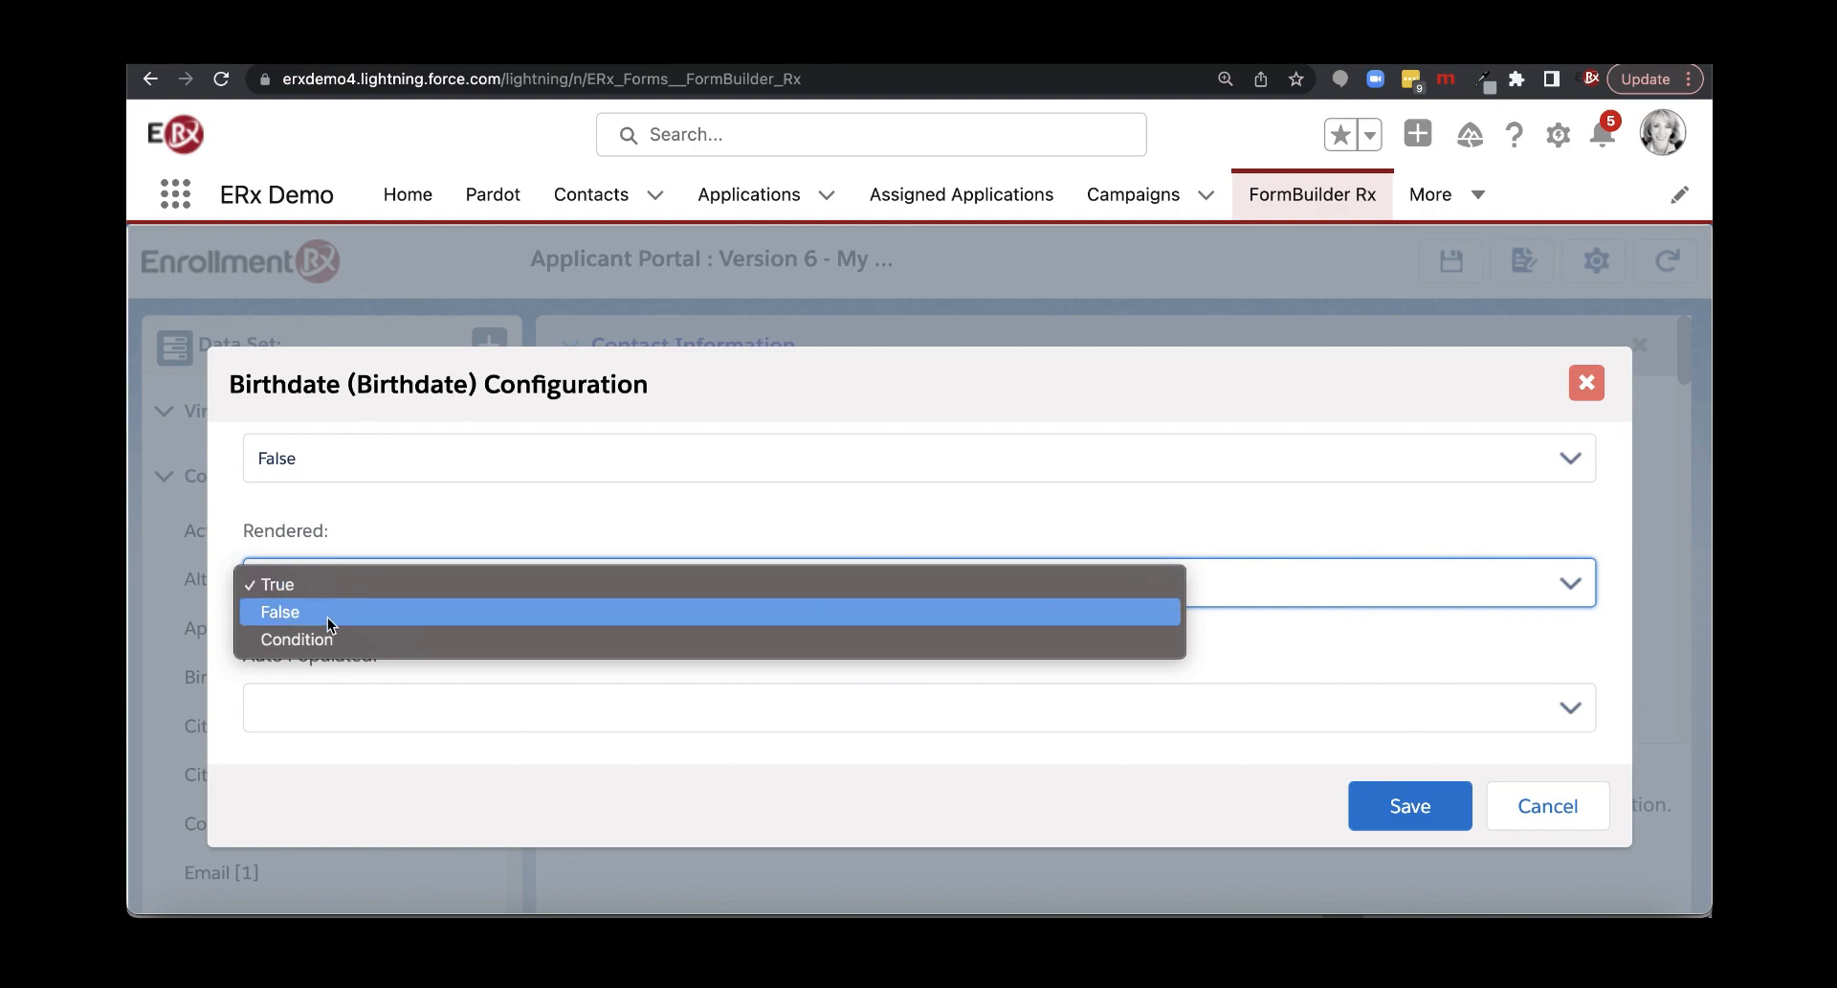
{"action": "left_click", "coordinate": [370, 640]}
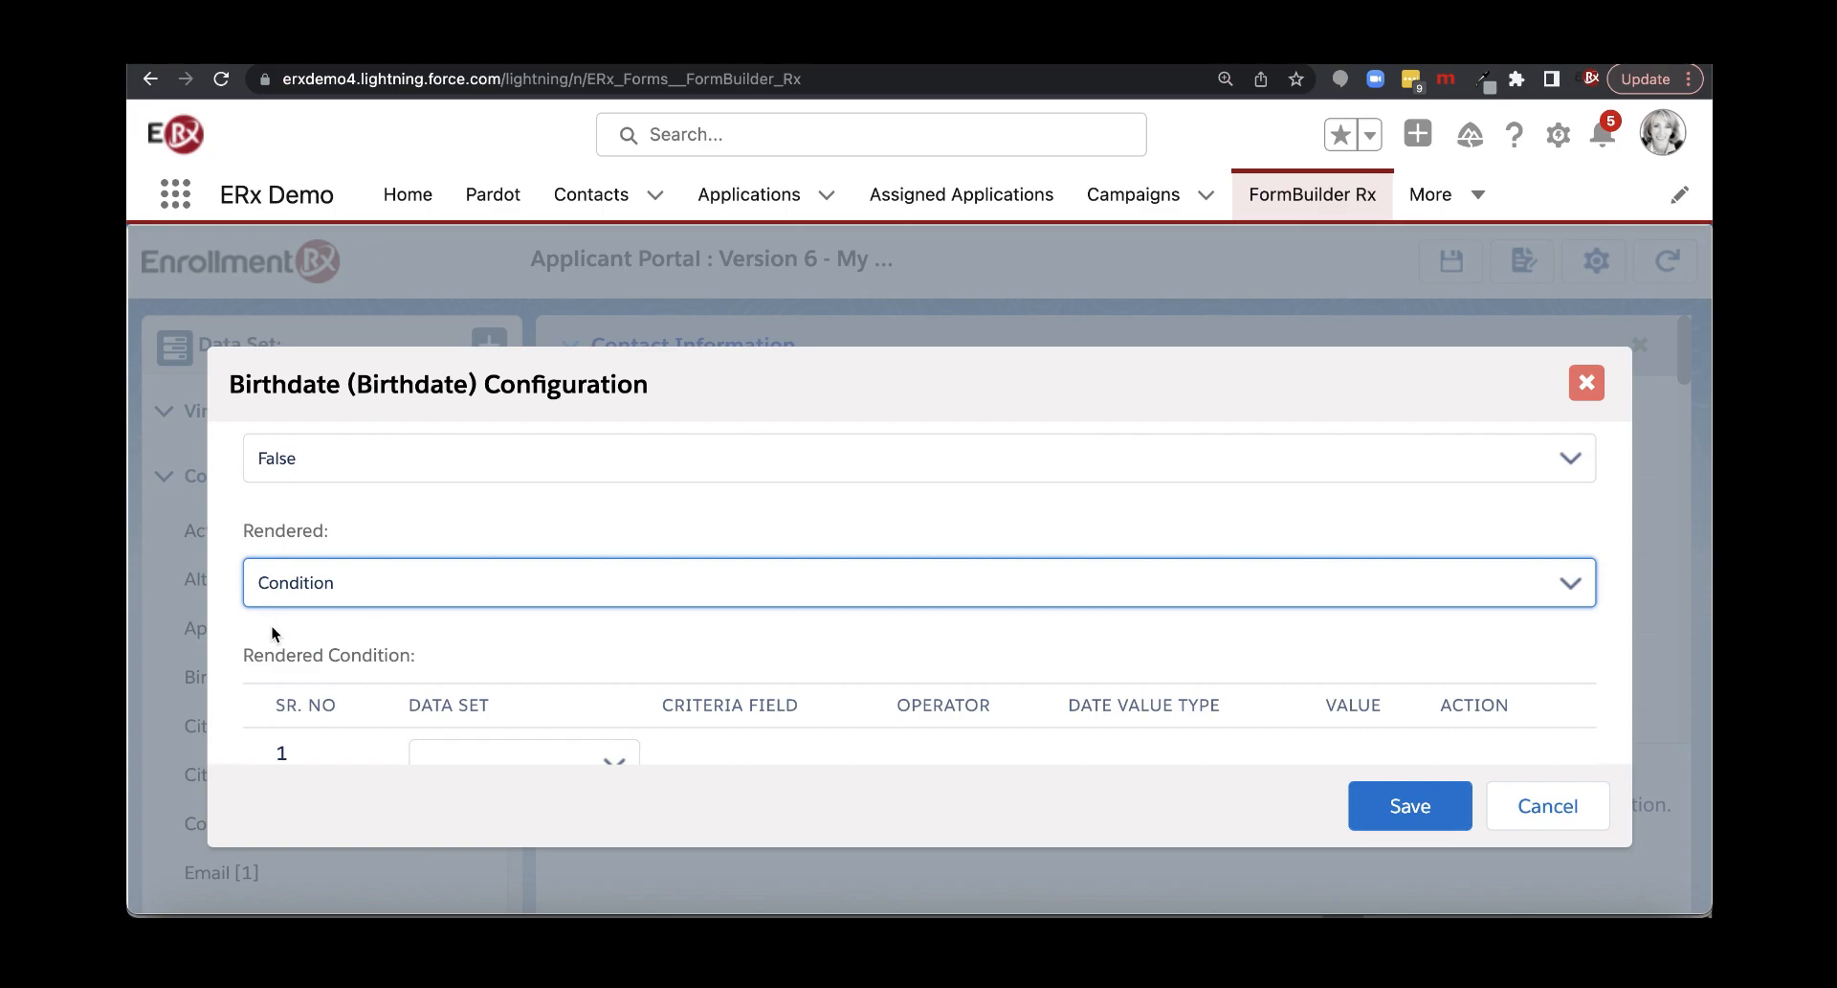
Define the first rendered condition with data set Contact, criteria field Citizenship(hed__Citizenship__c) and operator not equal to
{"action": "scroll", "coordinate": [272, 626], "scroll_direction": "down", "scroll_amount": 2}
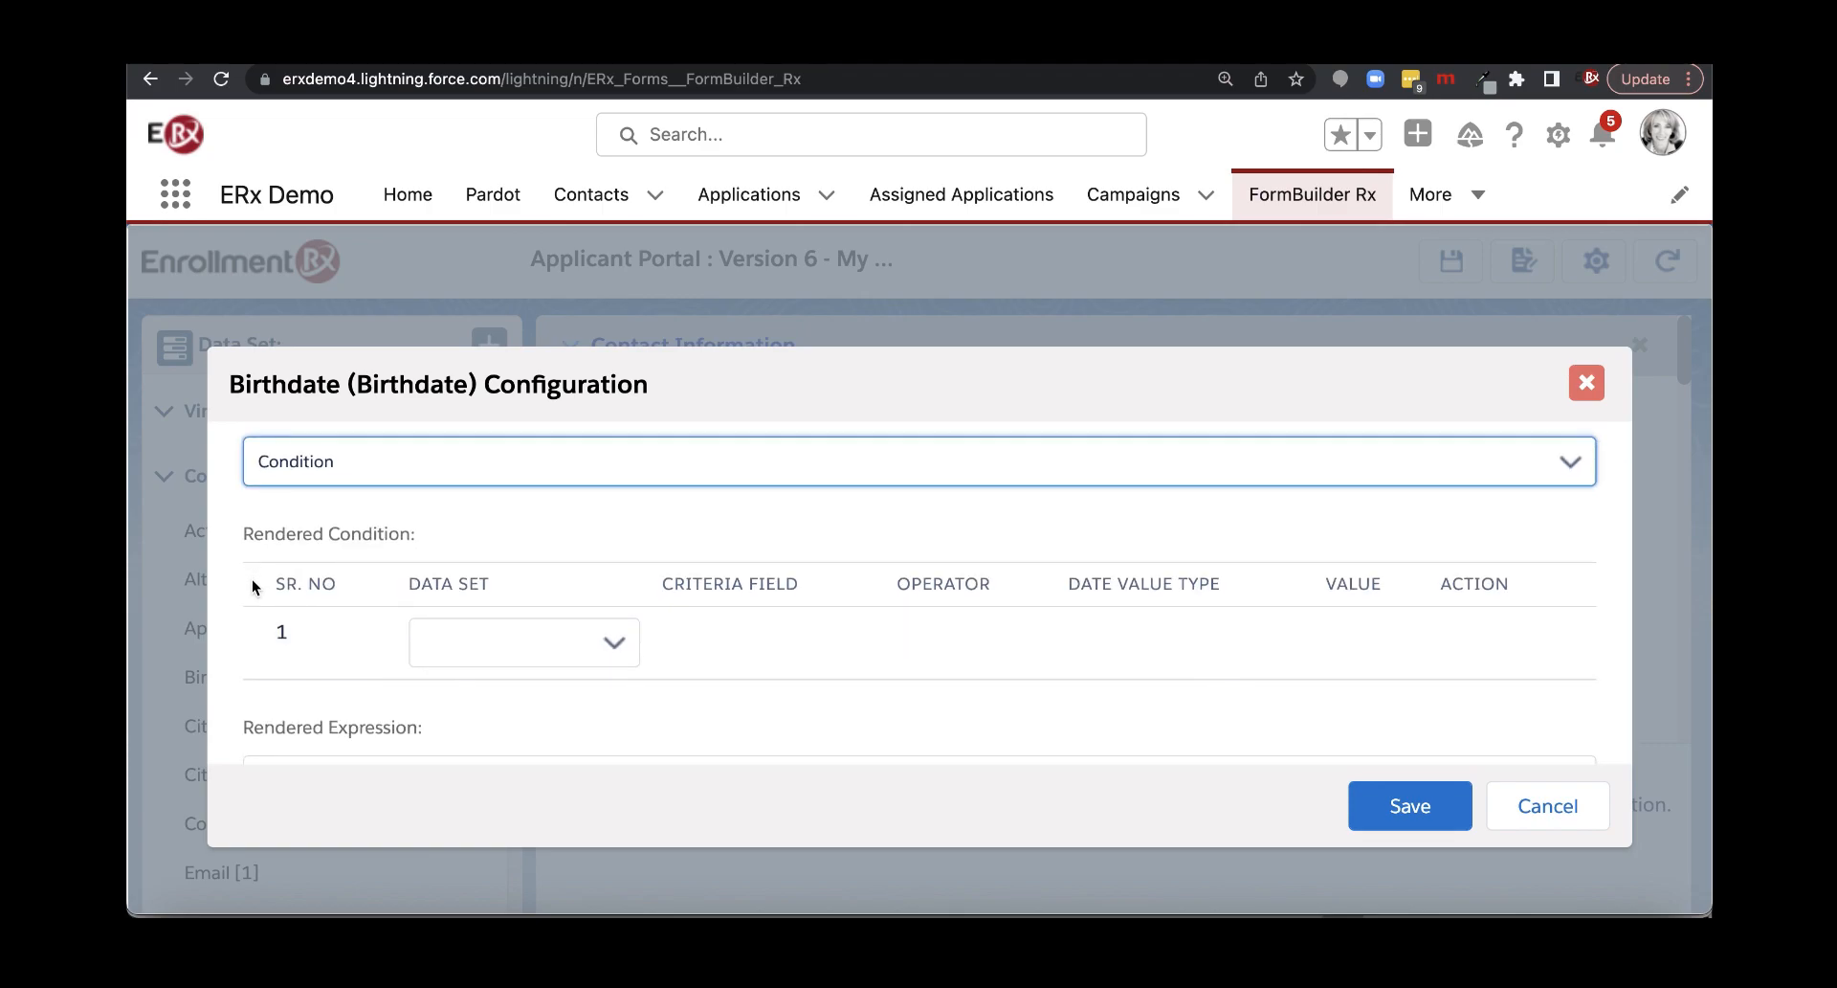
{"action": "scroll", "coordinate": [253, 586], "scroll_direction": "down", "scroll_amount": 2}
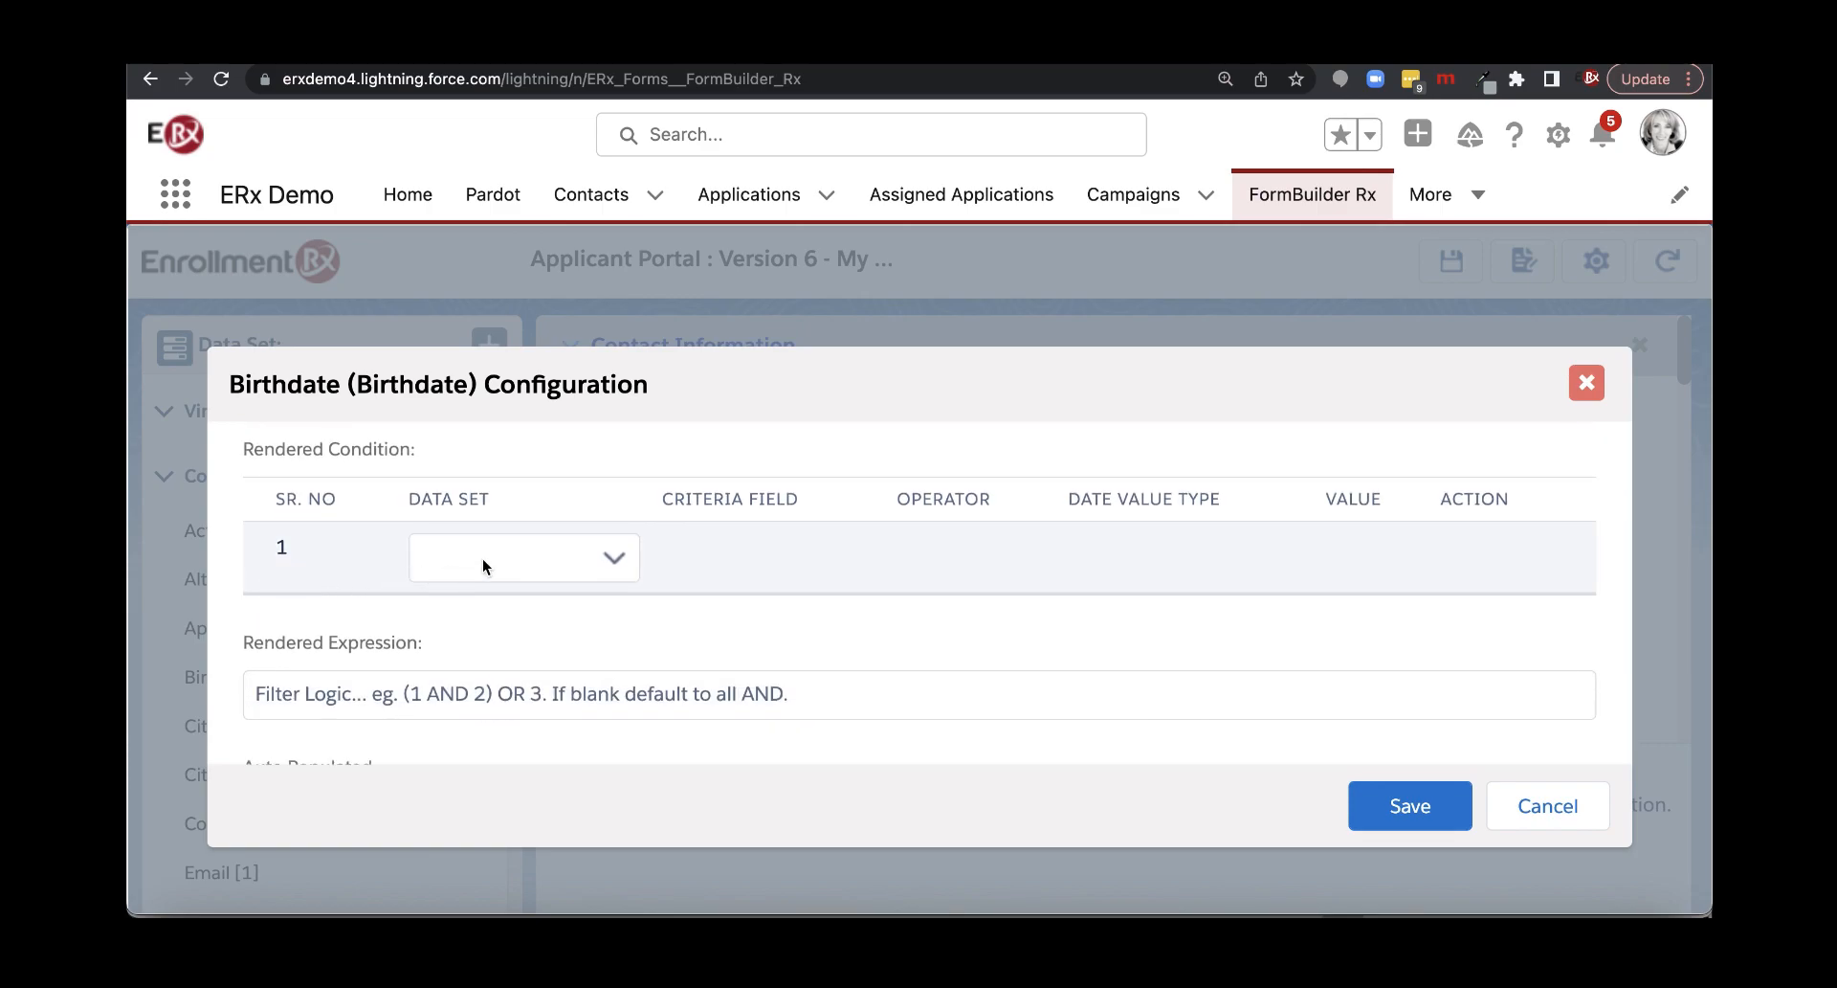
{"action": "left_click", "coordinate": [509, 553]}
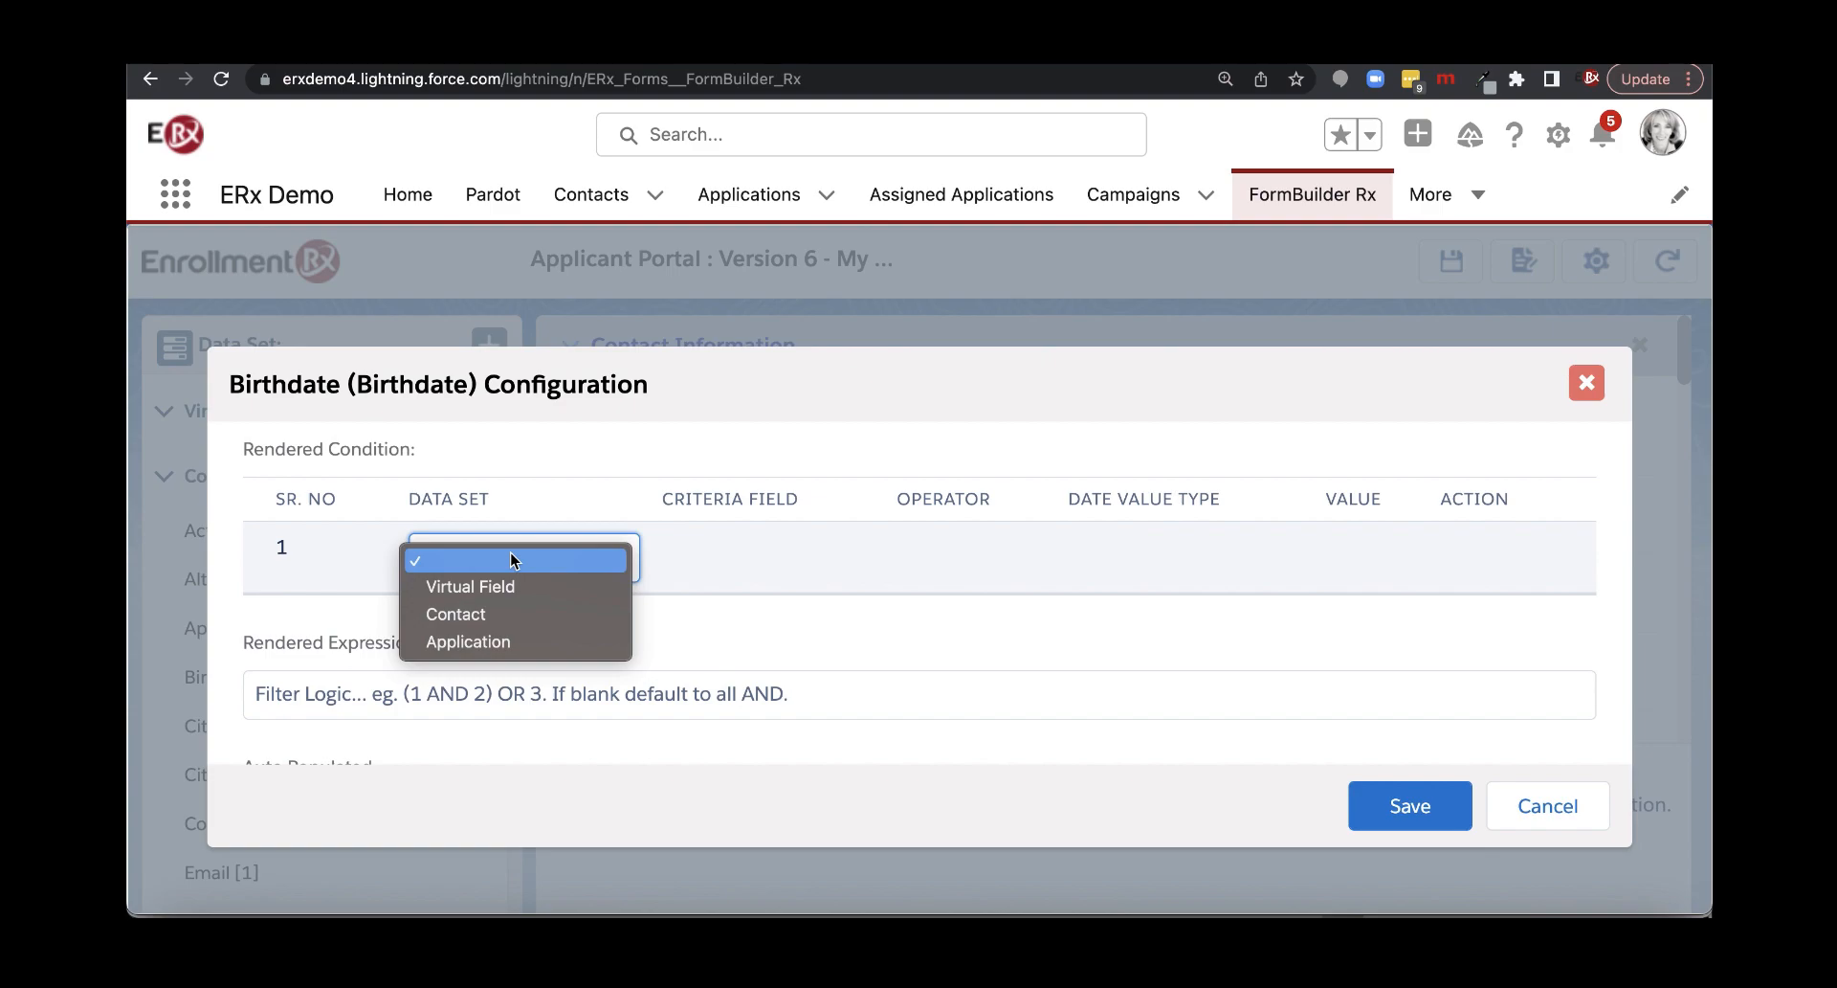
{"action": "left_click", "coordinate": [559, 617]}
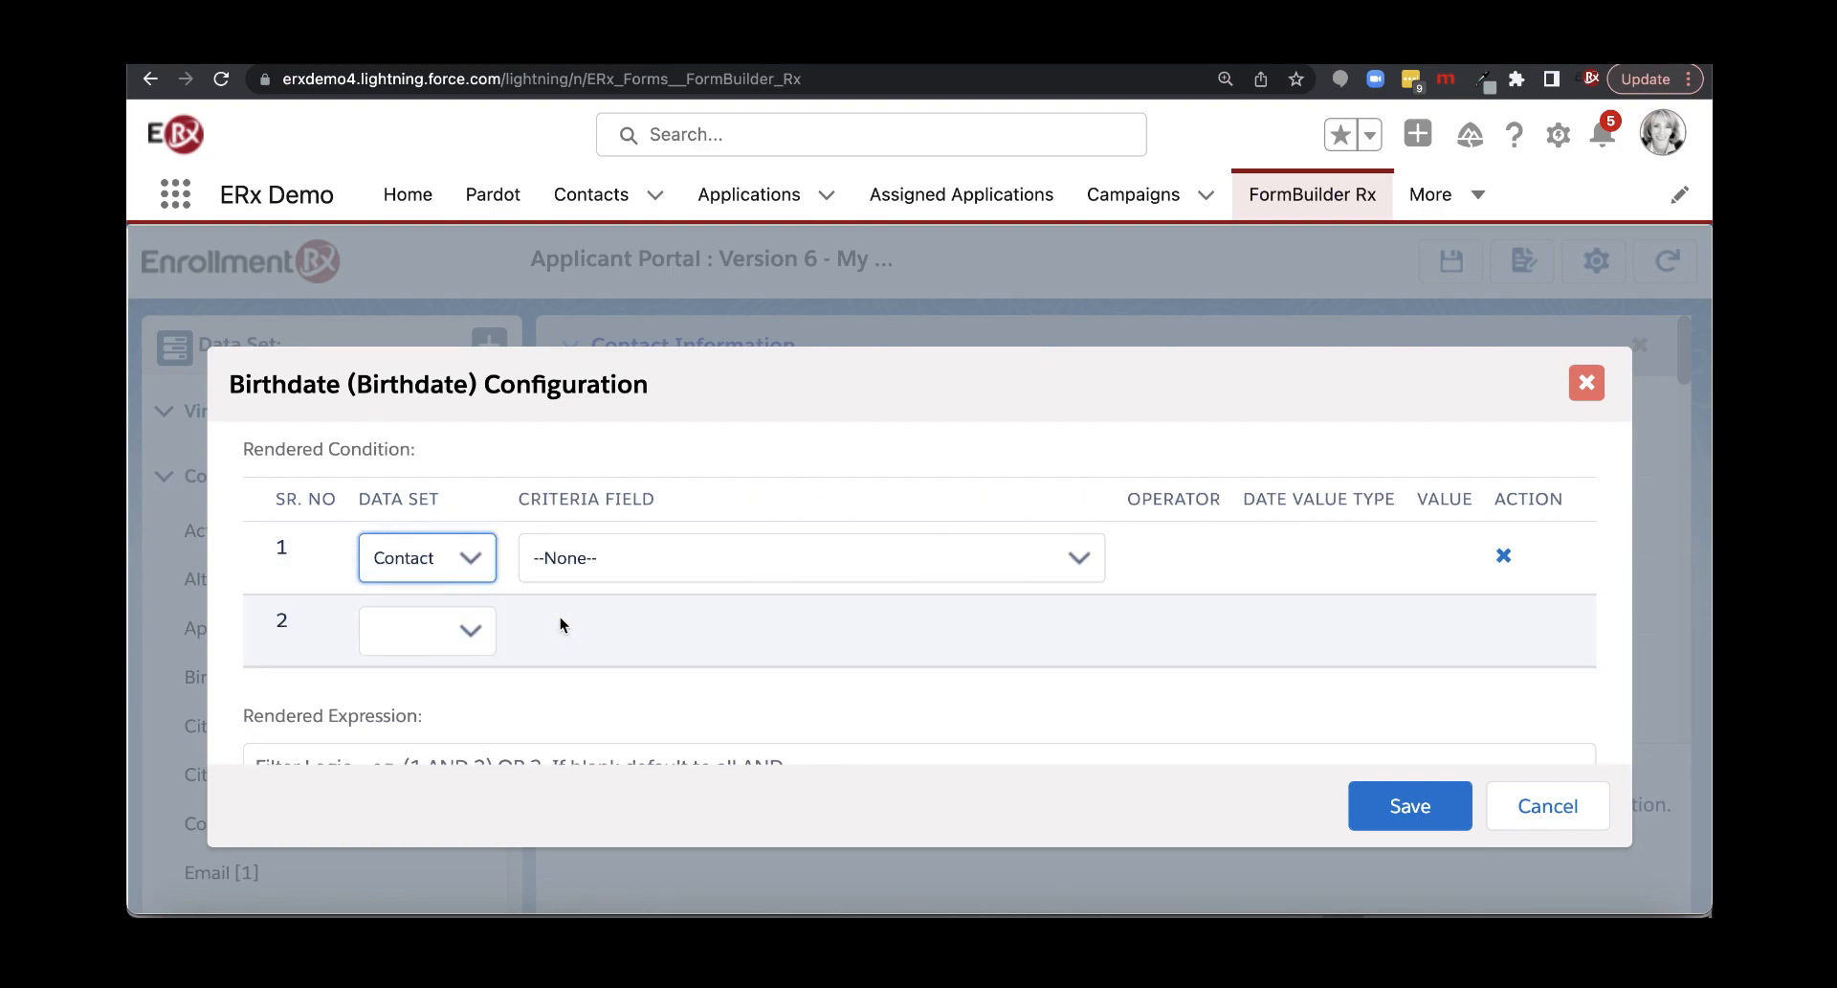
{"action": "left_click", "coordinate": [669, 563]}
{"action": "scroll", "coordinate": [697, 704], "scroll_direction": "down", "scroll_amount": 3}
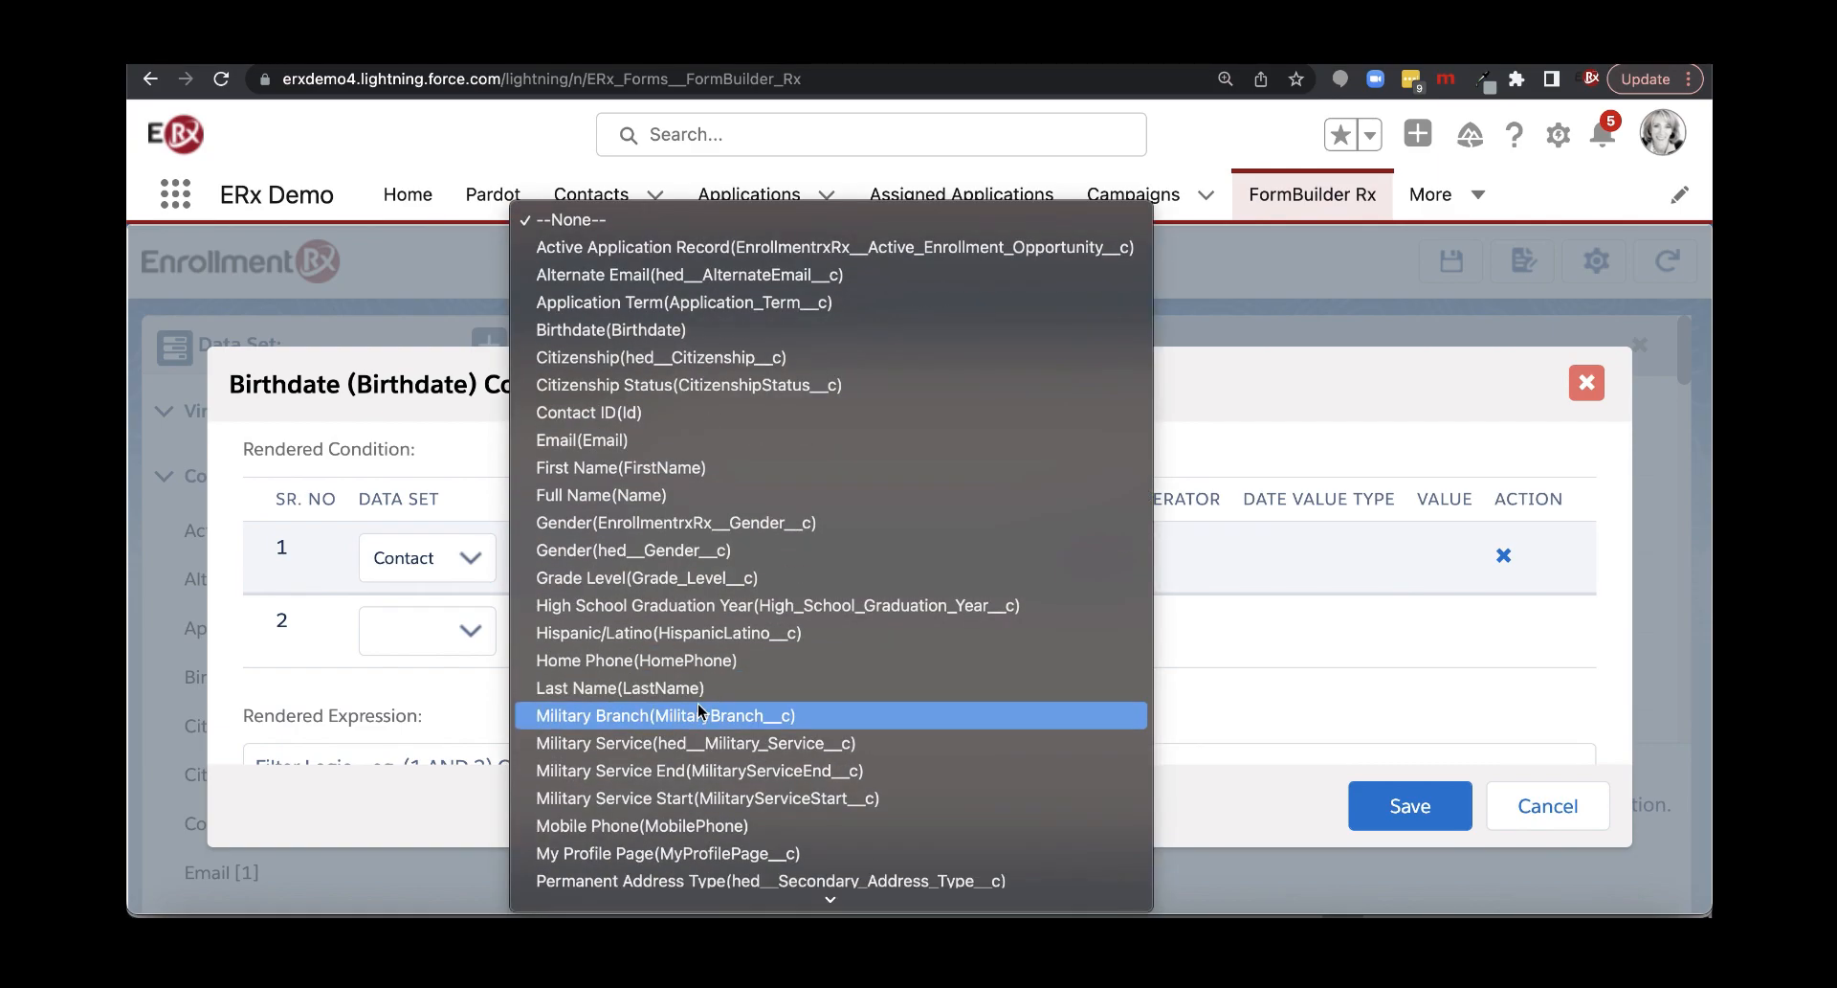
{"action": "scroll", "coordinate": [697, 703], "scroll_direction": "down", "scroll_amount": 3}
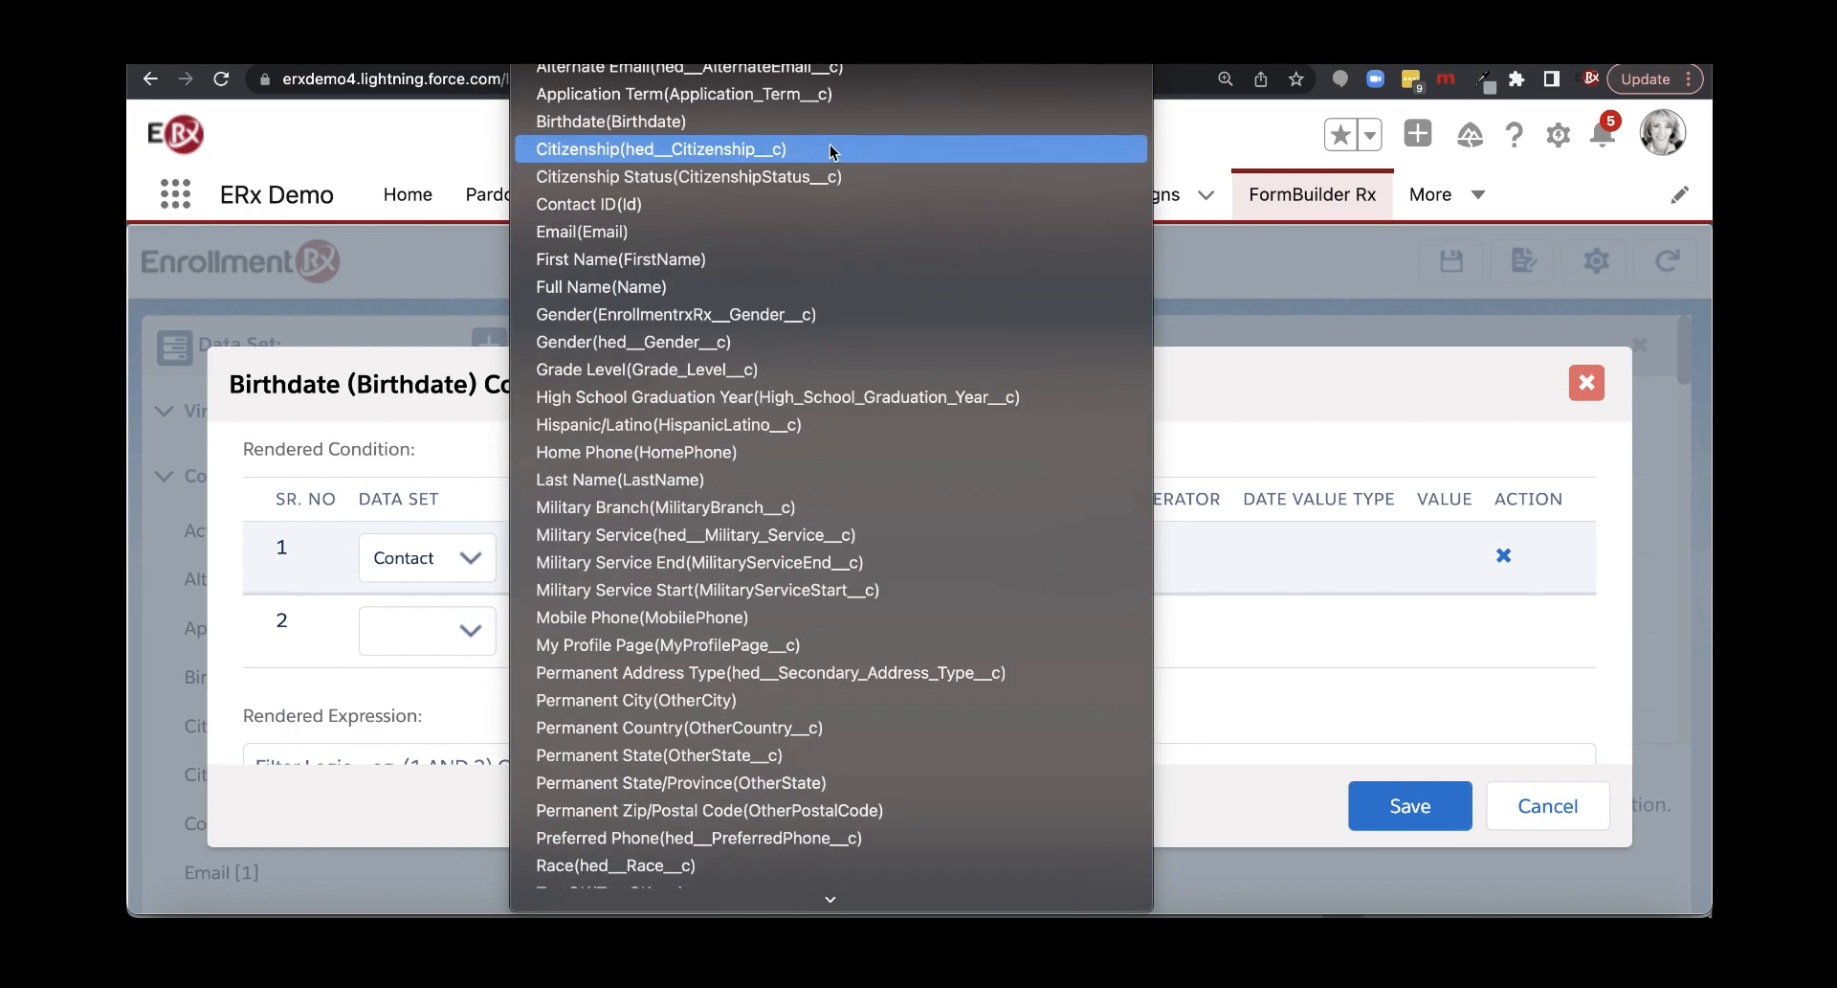
{"action": "left_click", "coordinate": [831, 151]}
{"action": "left_click", "coordinate": [1053, 559]}
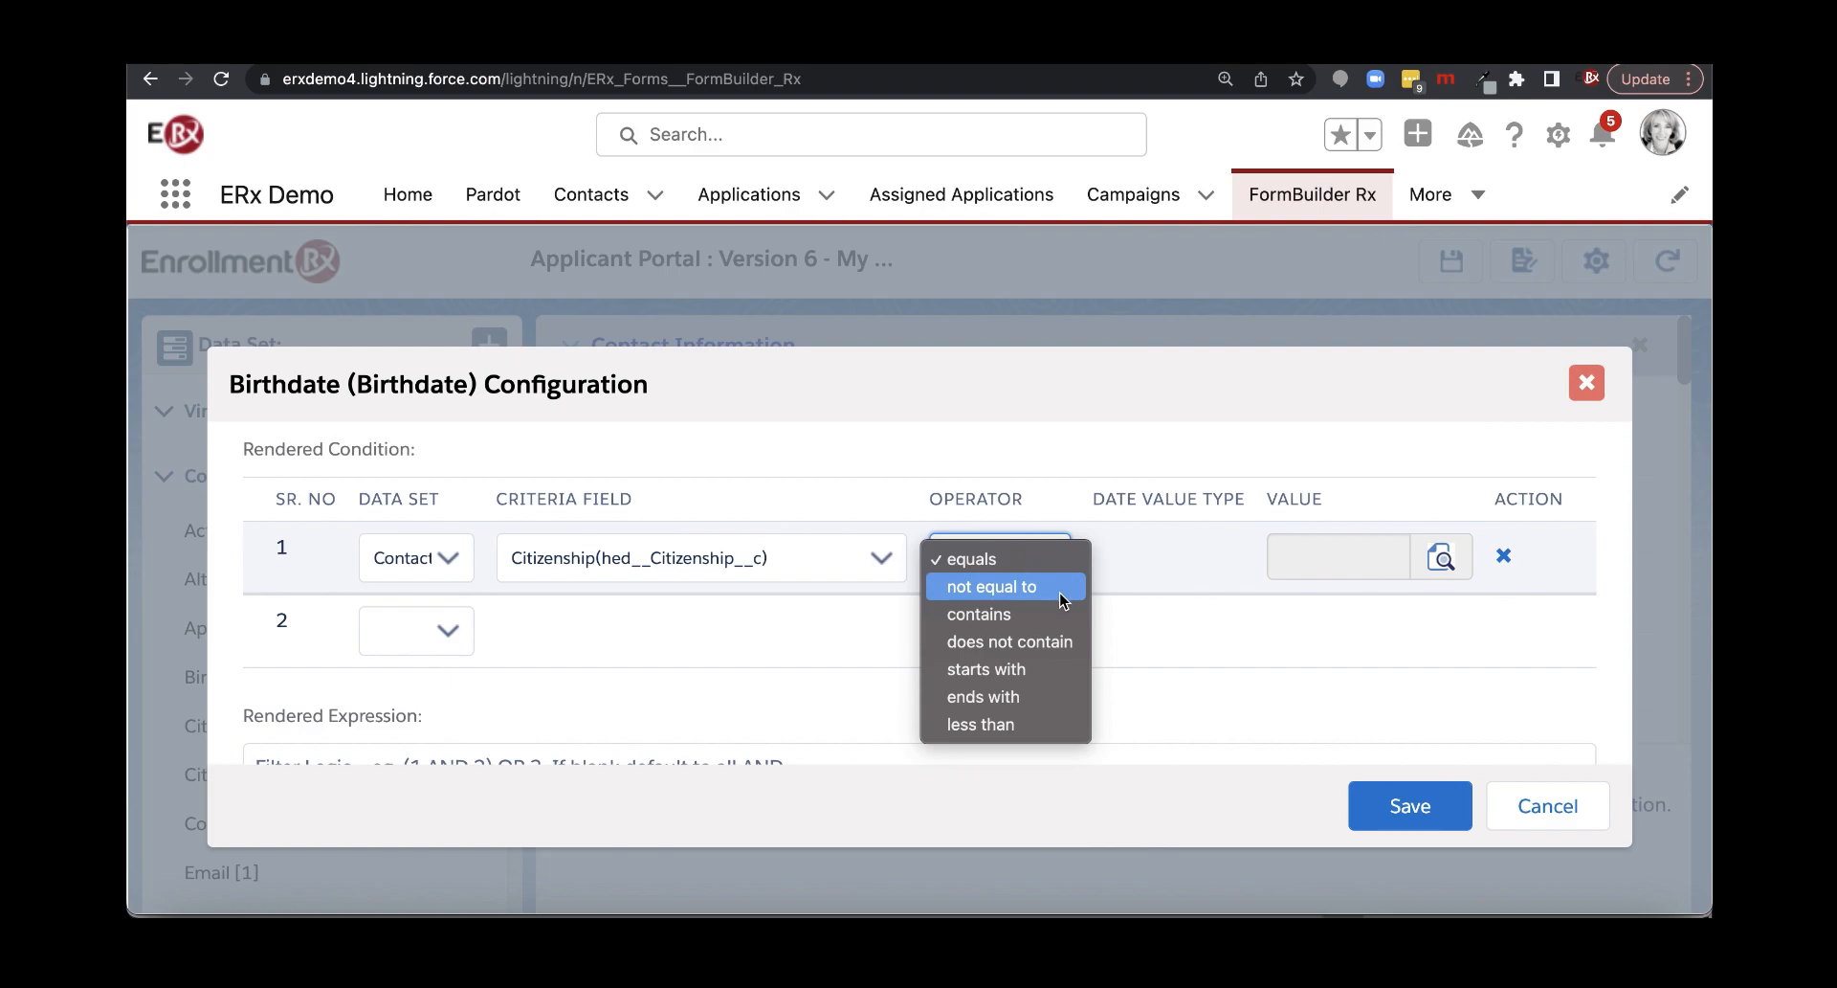
{"action": "left_click", "coordinate": [1062, 600]}
{"action": "left_click", "coordinate": [1309, 560]}
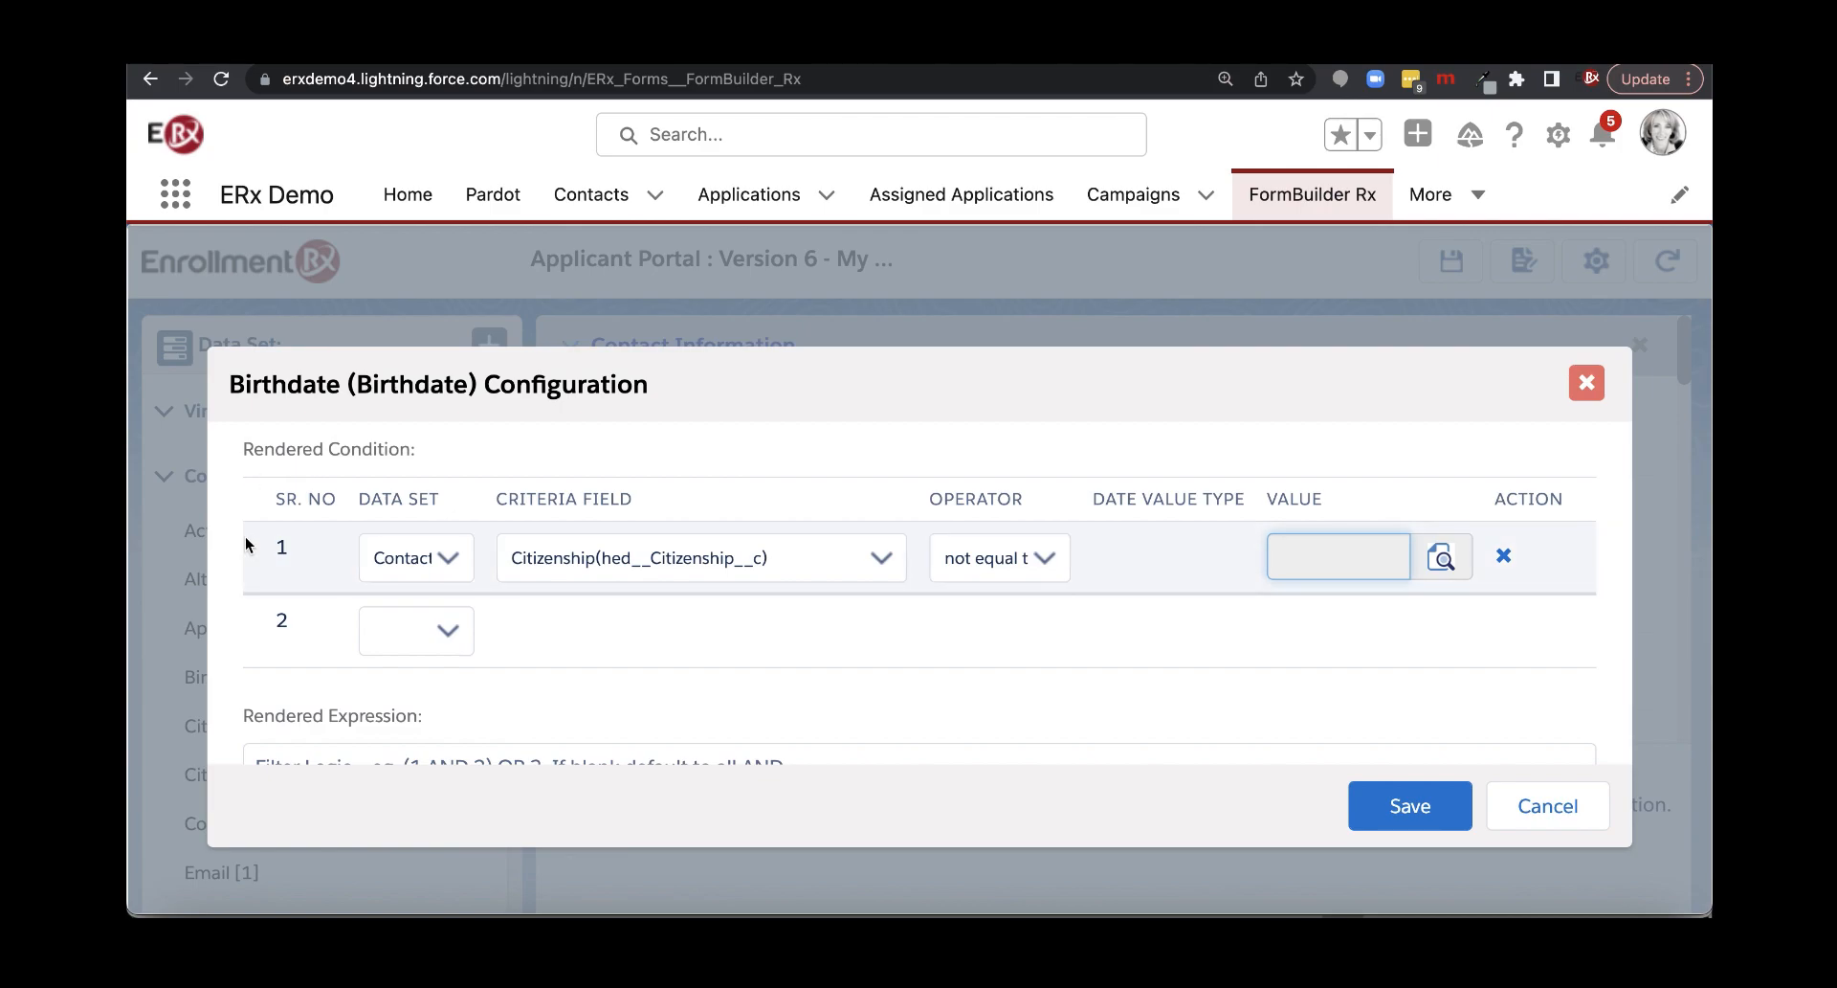
Examine the second condition row, Rendered Expression, Required, Read Only, Auto Populated and Instructional Text settings of the Birthdate field
{"action": "scroll", "coordinate": [246, 541], "scroll_direction": "down", "scroll_amount": 1}
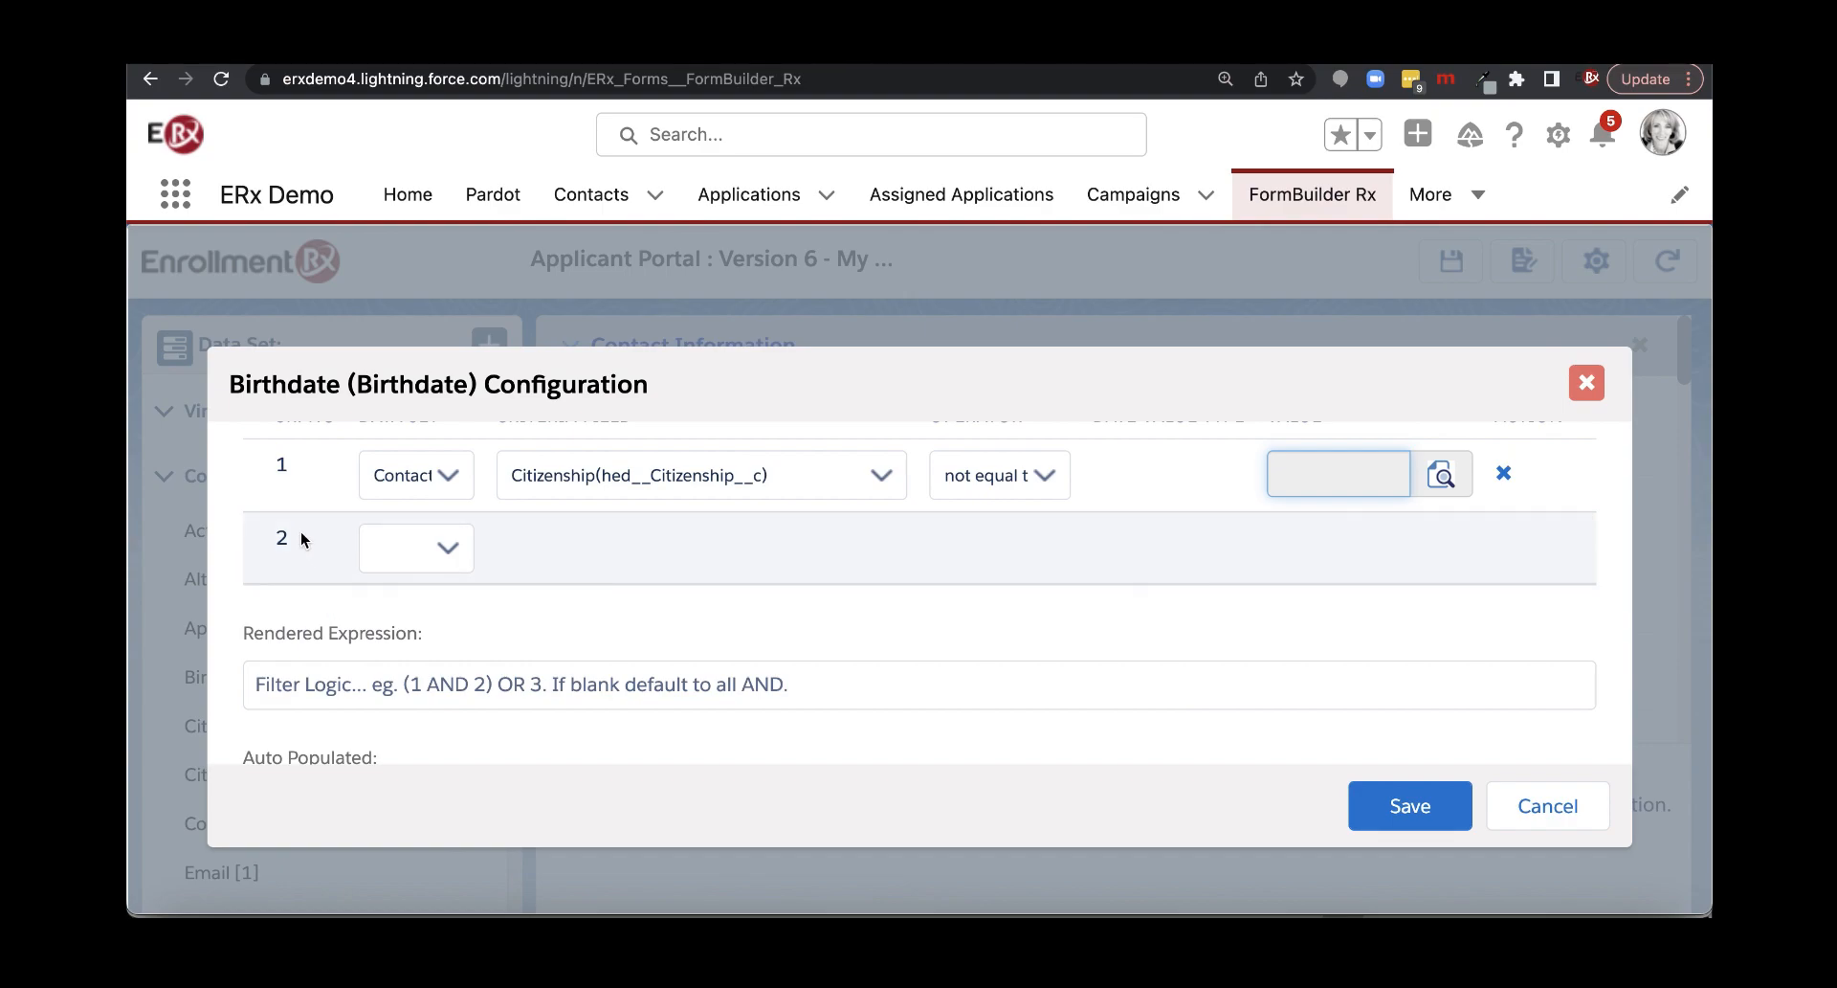
{"action": "left_click", "coordinate": [411, 552]}
{"action": "left_click", "coordinate": [410, 551]}
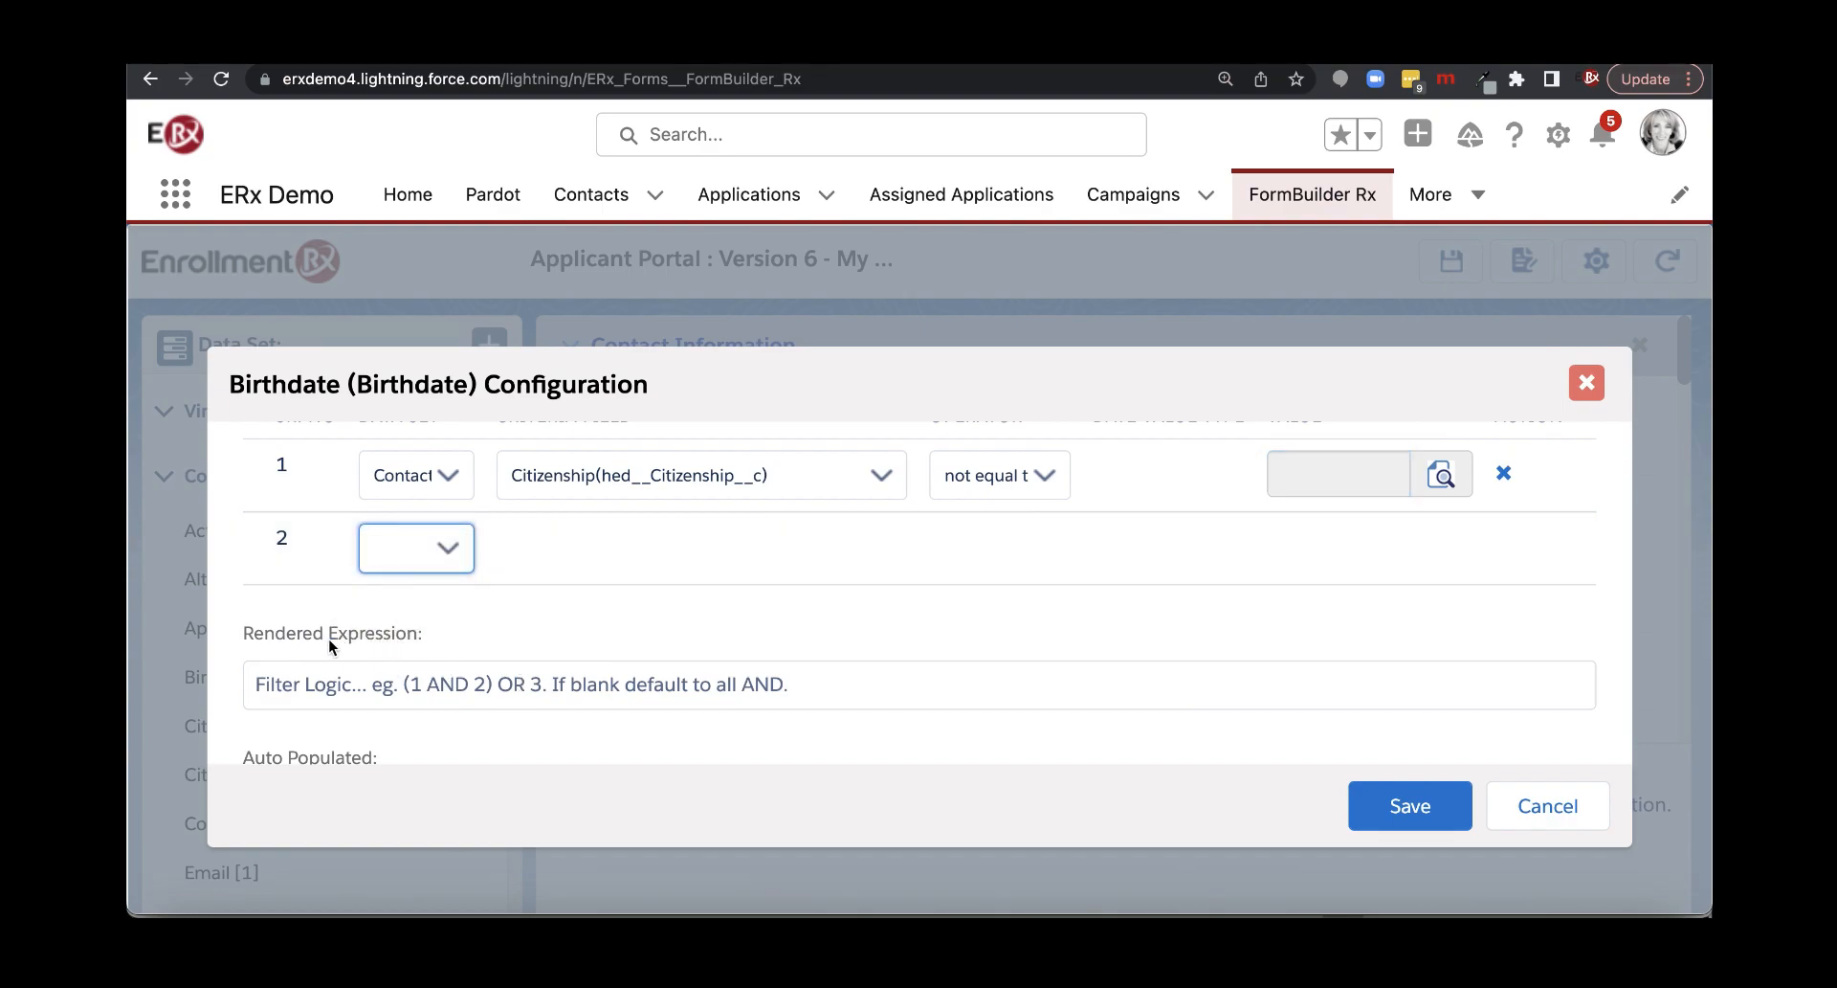
{"action": "scroll", "coordinate": [335, 643], "scroll_direction": "up", "scroll_amount": 2}
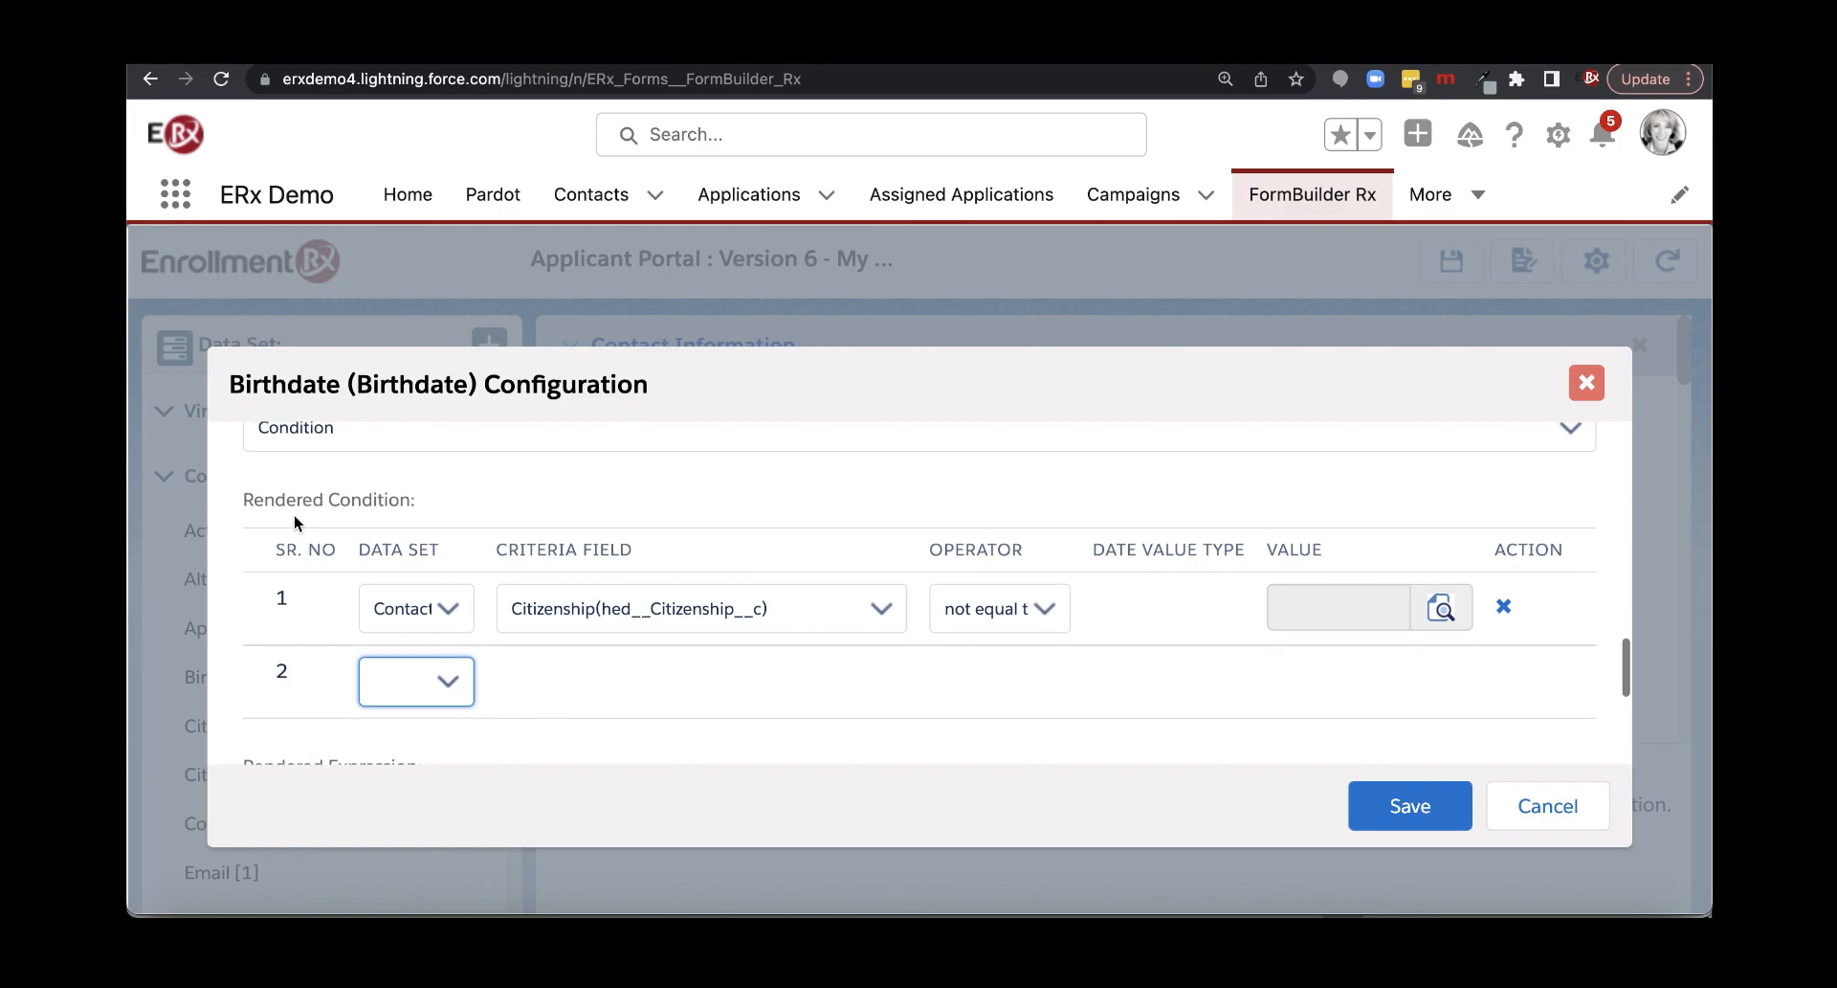
{"action": "scroll", "coordinate": [295, 522], "scroll_direction": "up", "scroll_amount": 4}
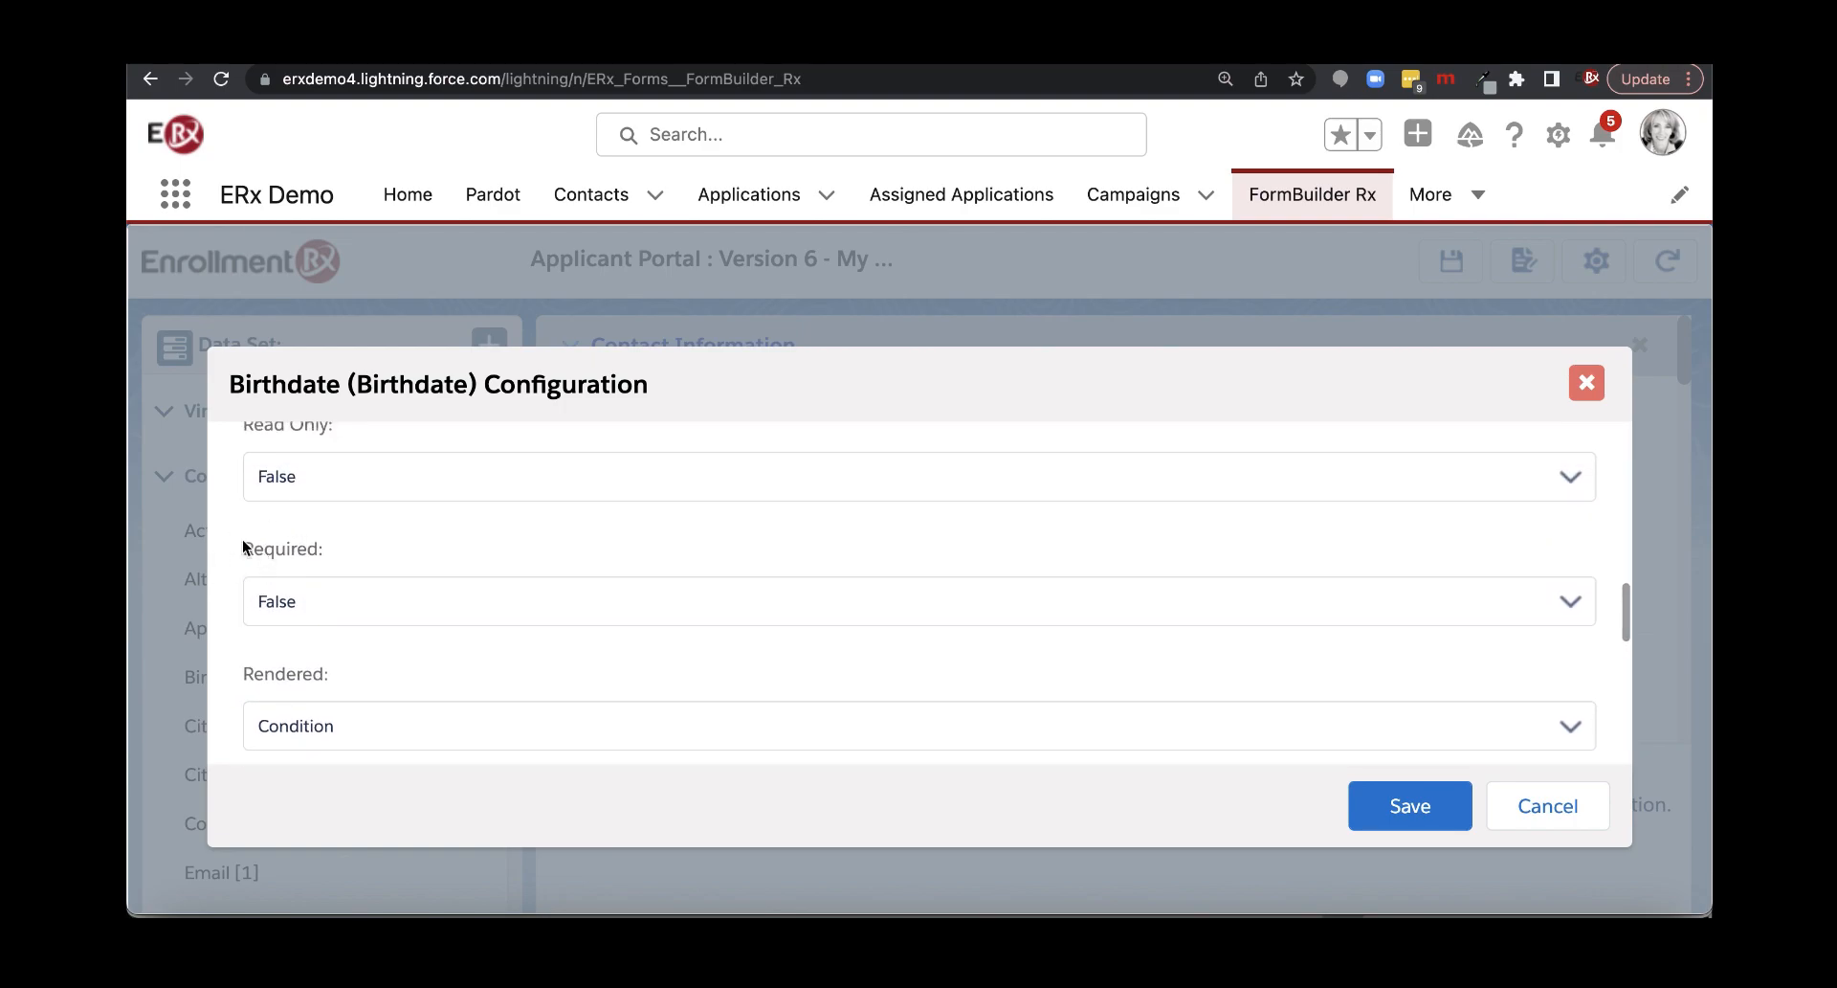
{"action": "left_click", "coordinate": [287, 620]}
{"action": "scroll", "coordinate": [232, 542], "scroll_direction": "up", "scroll_amount": 2}
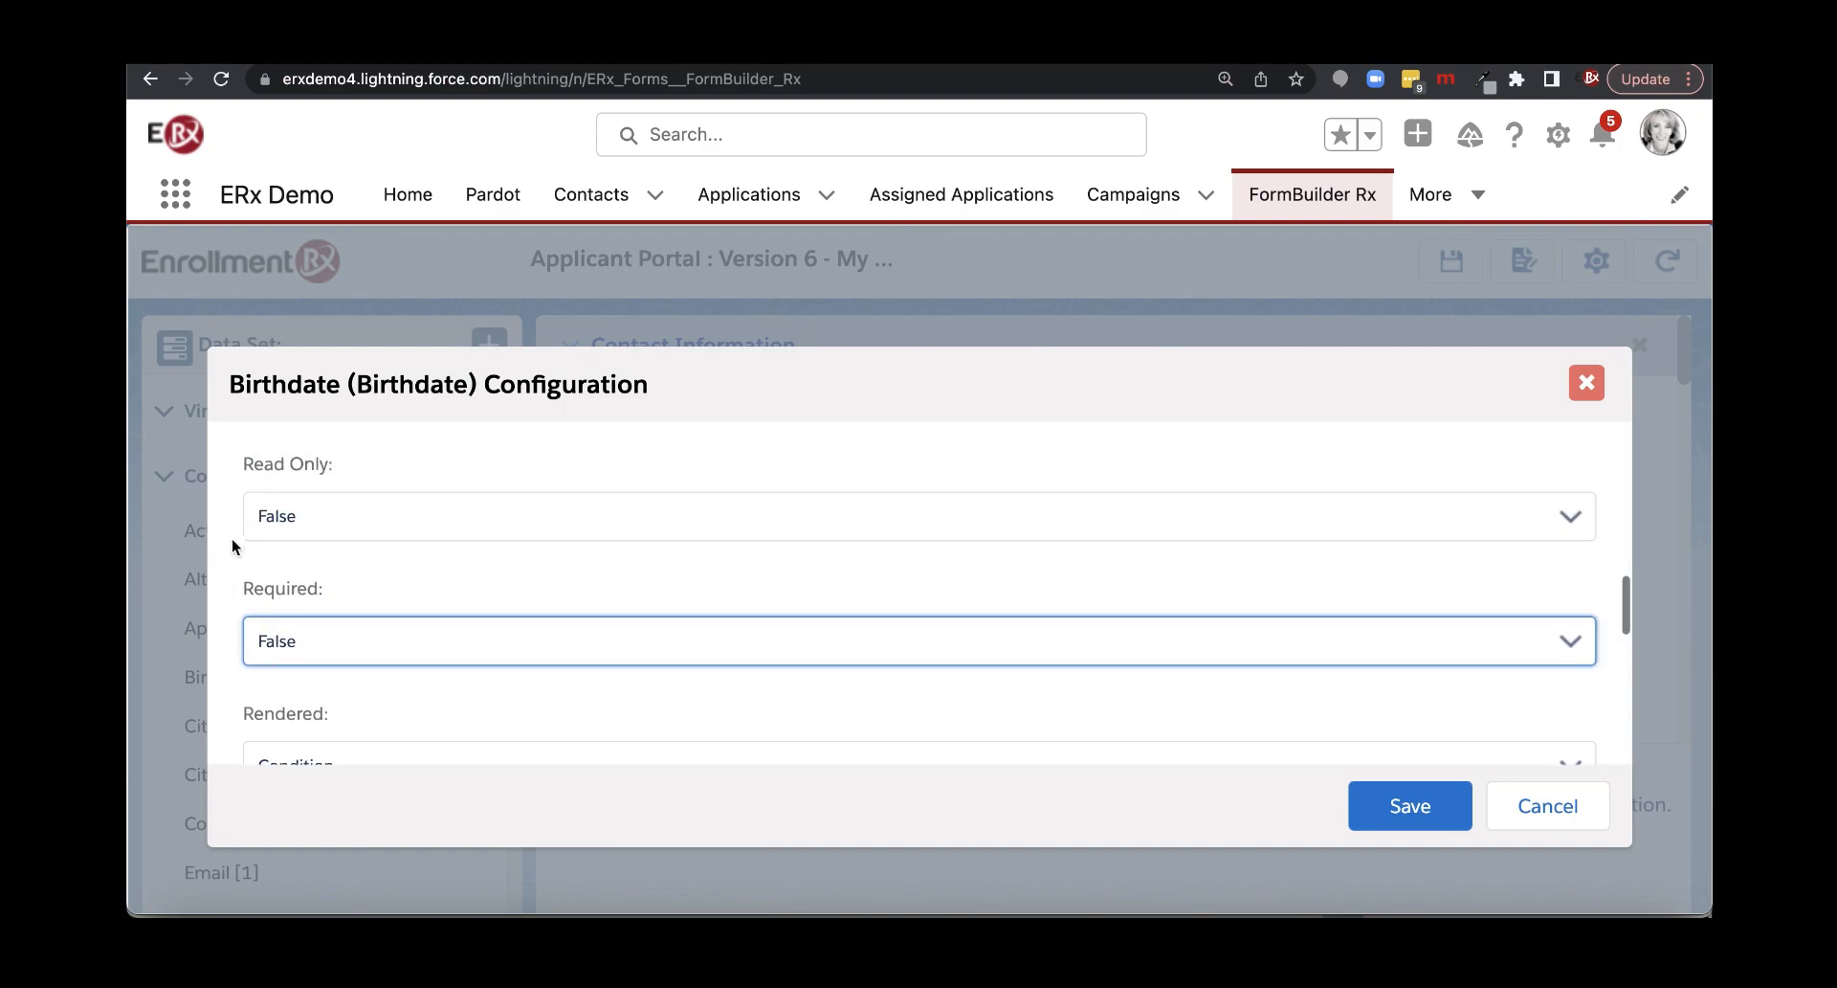
{"action": "scroll", "coordinate": [231, 537], "scroll_direction": "up", "scroll_amount": 1}
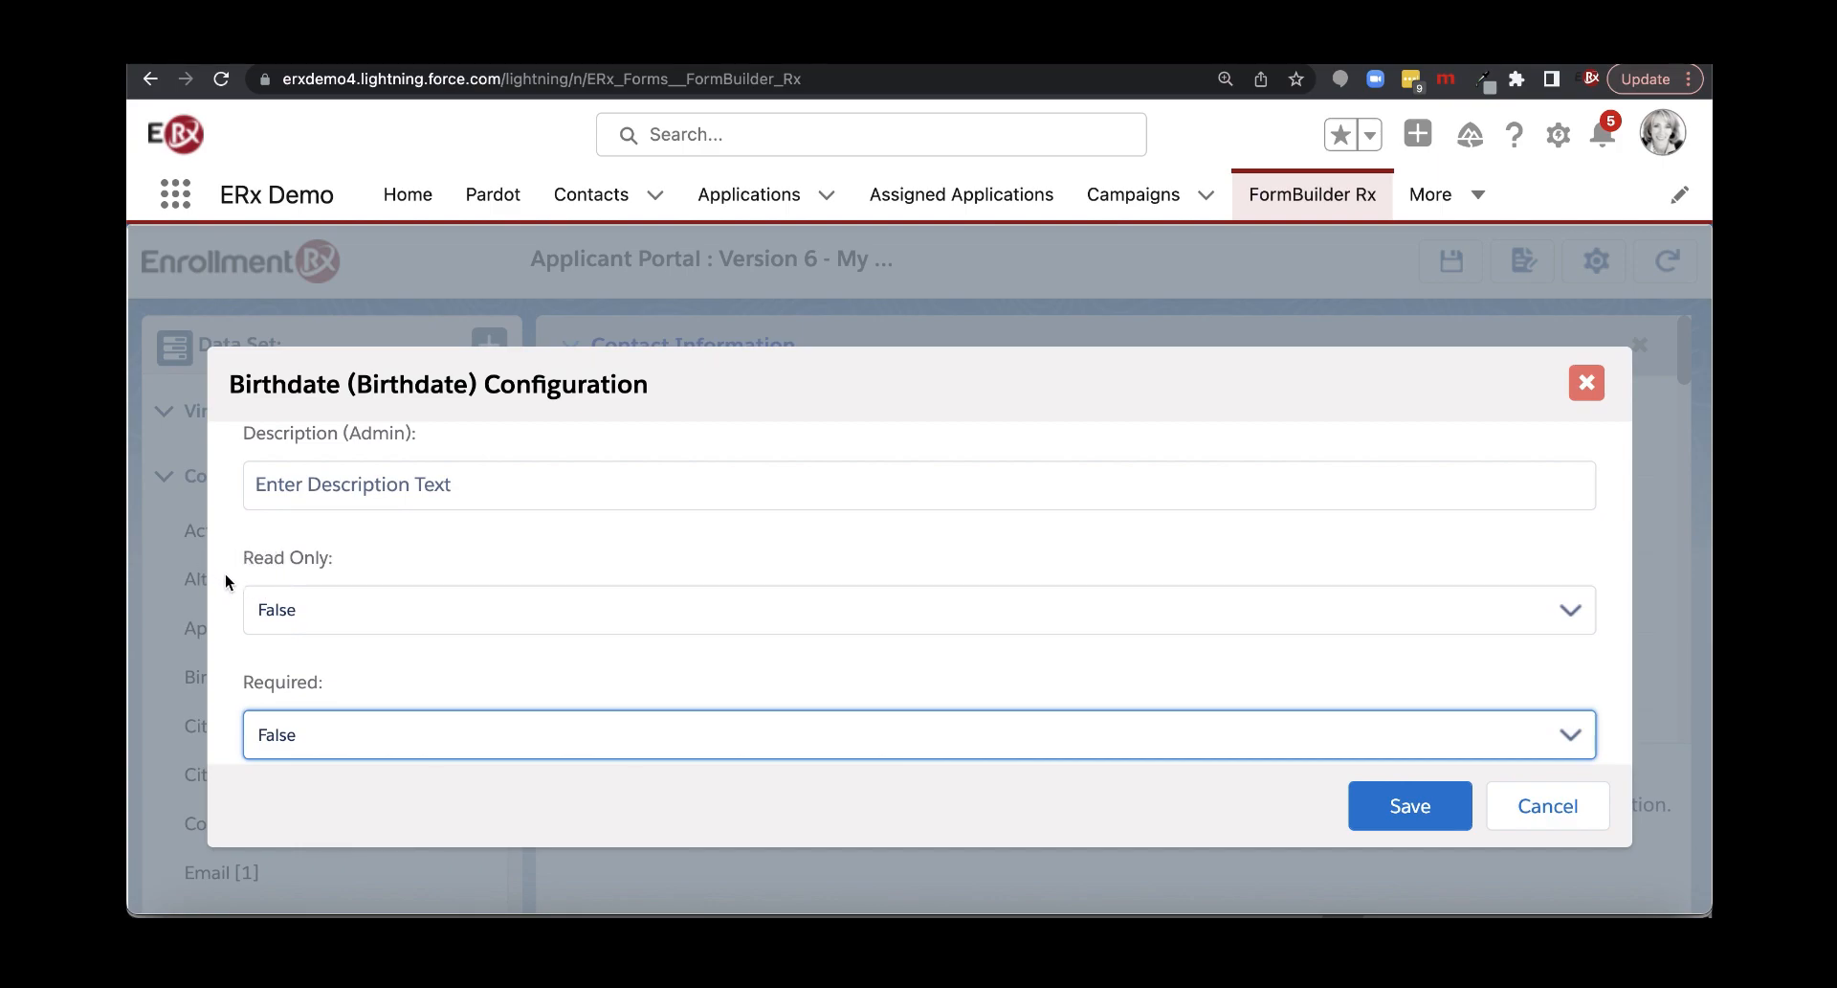
{"action": "scroll", "coordinate": [248, 564], "scroll_direction": "down", "scroll_amount": 5}
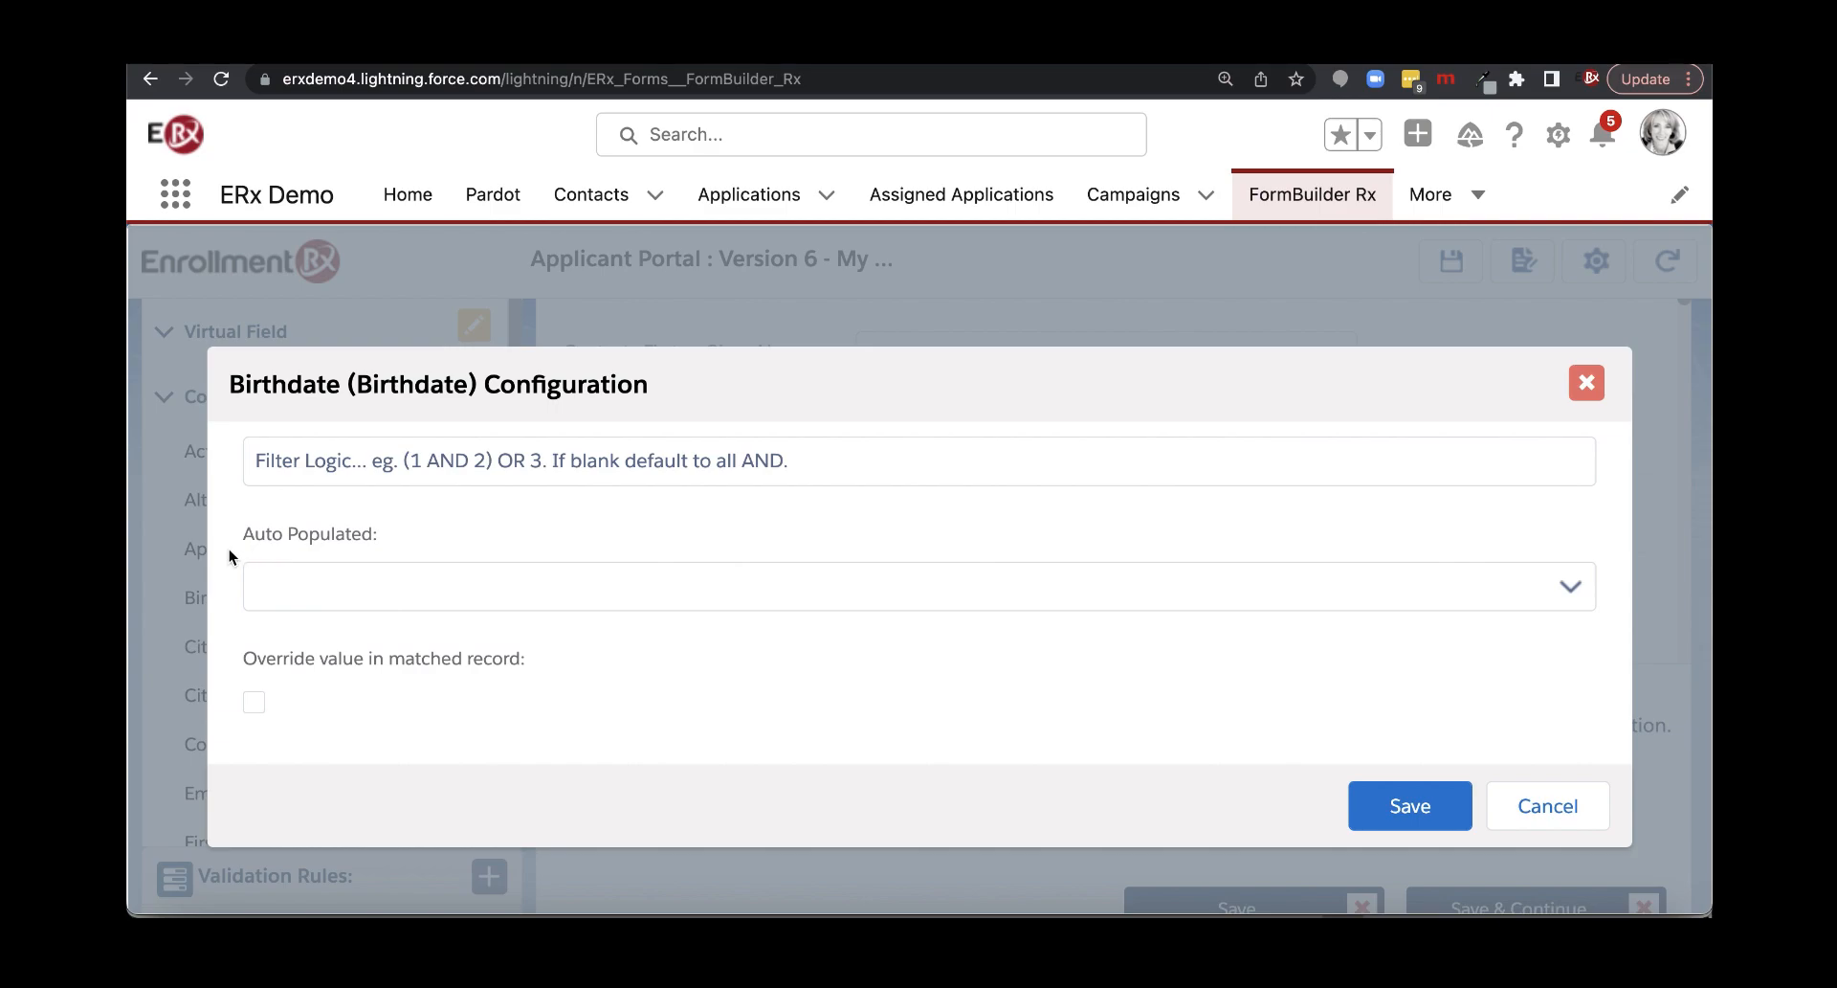
{"action": "scroll", "coordinate": [377, 437], "scroll_direction": "up", "scroll_amount": 10}
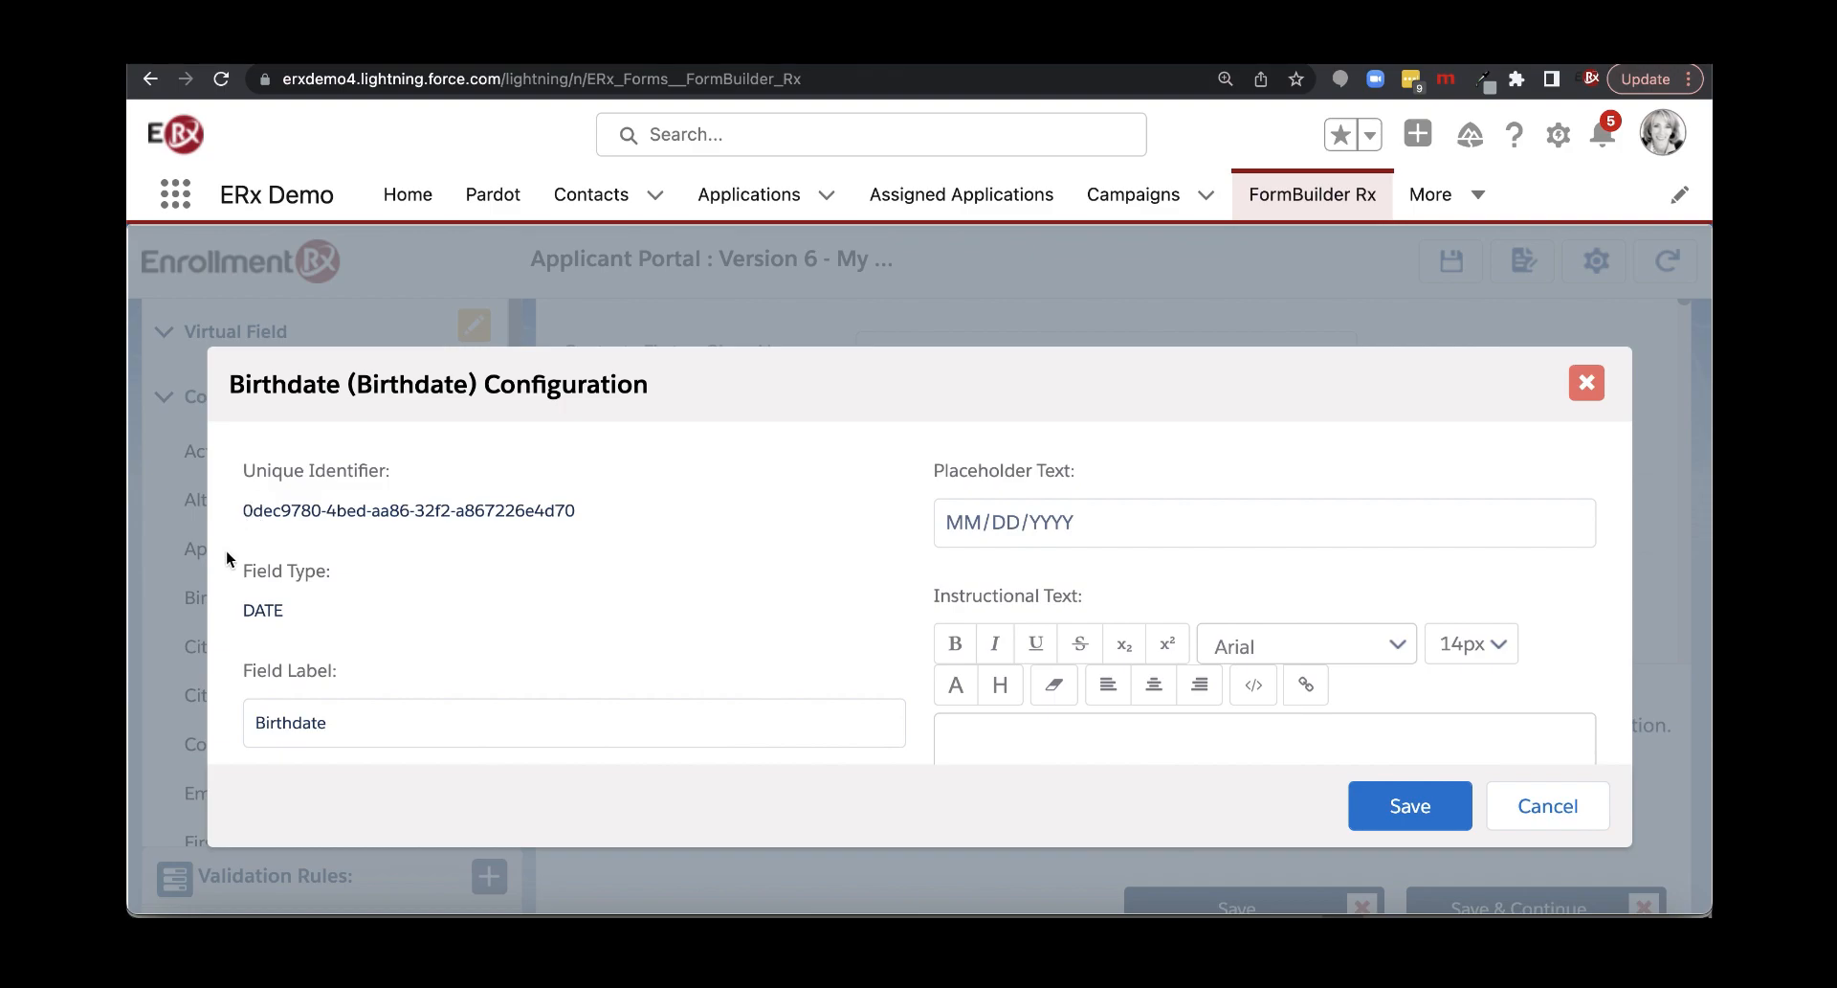
{"action": "scroll", "coordinate": [226, 549], "scroll_direction": "down", "scroll_amount": 2}
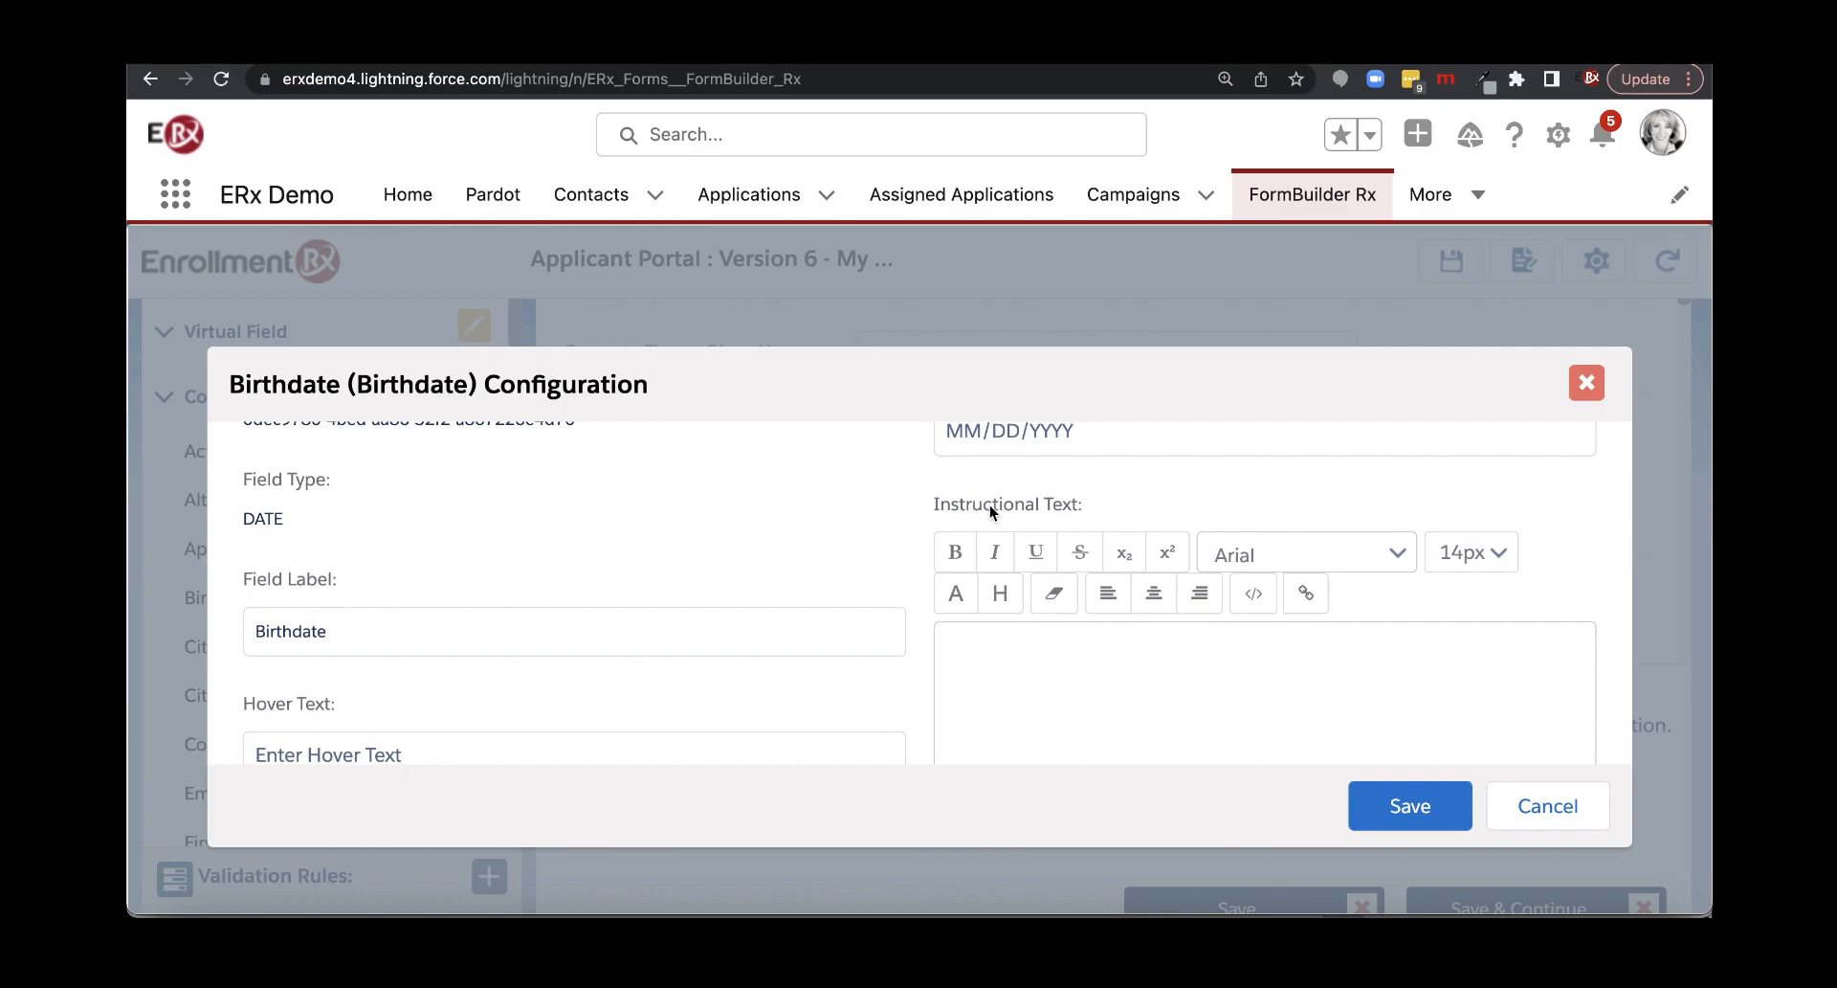
{"action": "scroll", "coordinate": [926, 517], "scroll_direction": "down", "scroll_amount": 1}
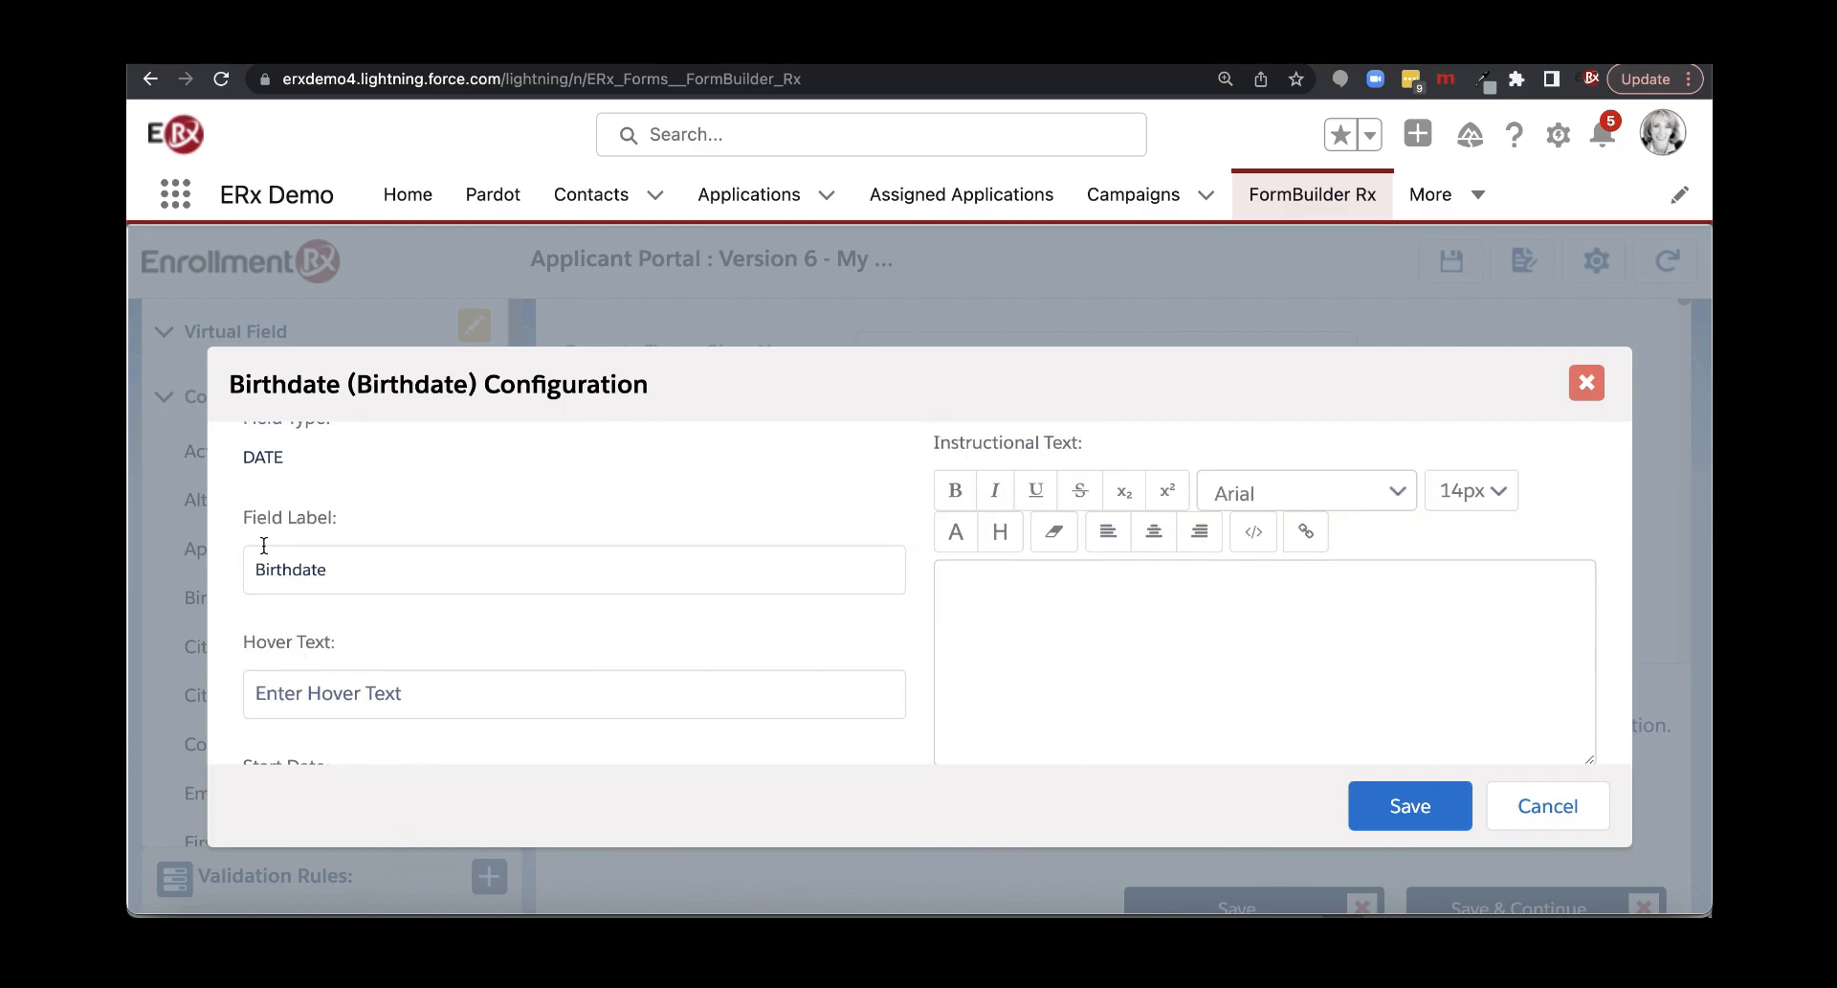
Replace the Birthdate field label with "What is your birthdate?"
{"action": "left_click_drag", "start_coordinate": [341, 572], "coordinate": [232, 559]}
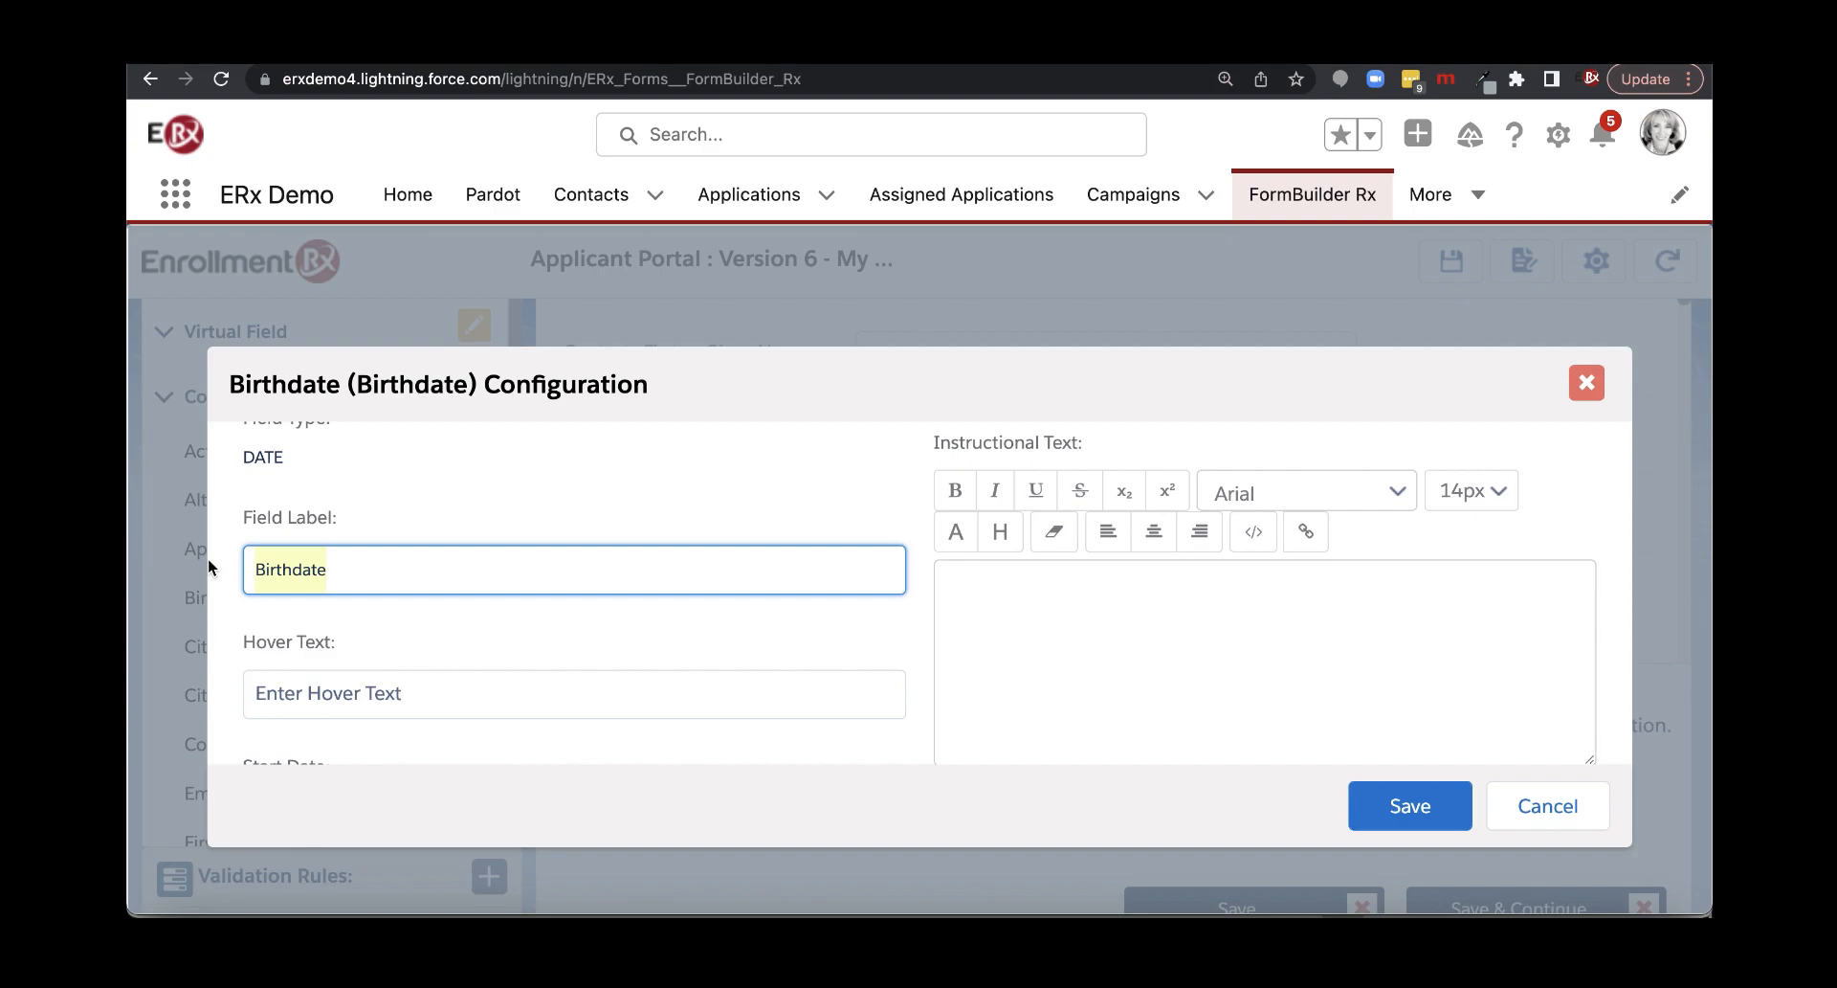
{"action": "type", "text": "What is you"}
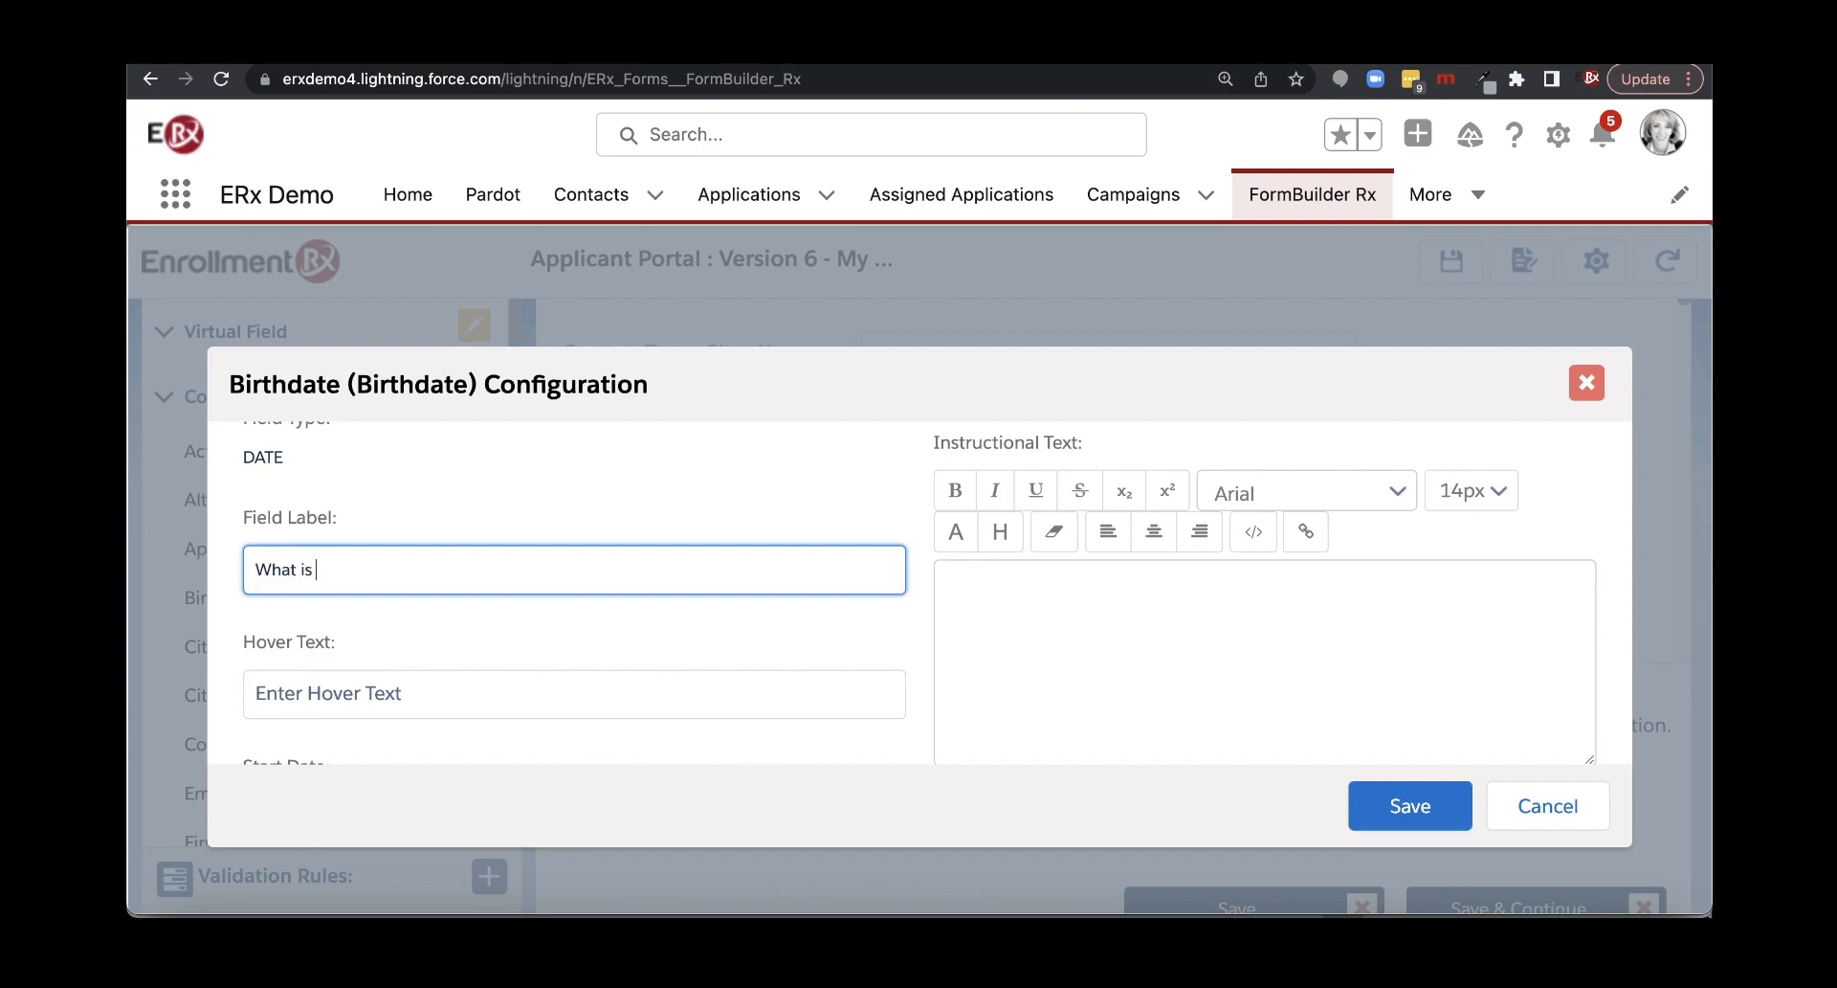
{"action": "type", "text": "r birthdate?"}
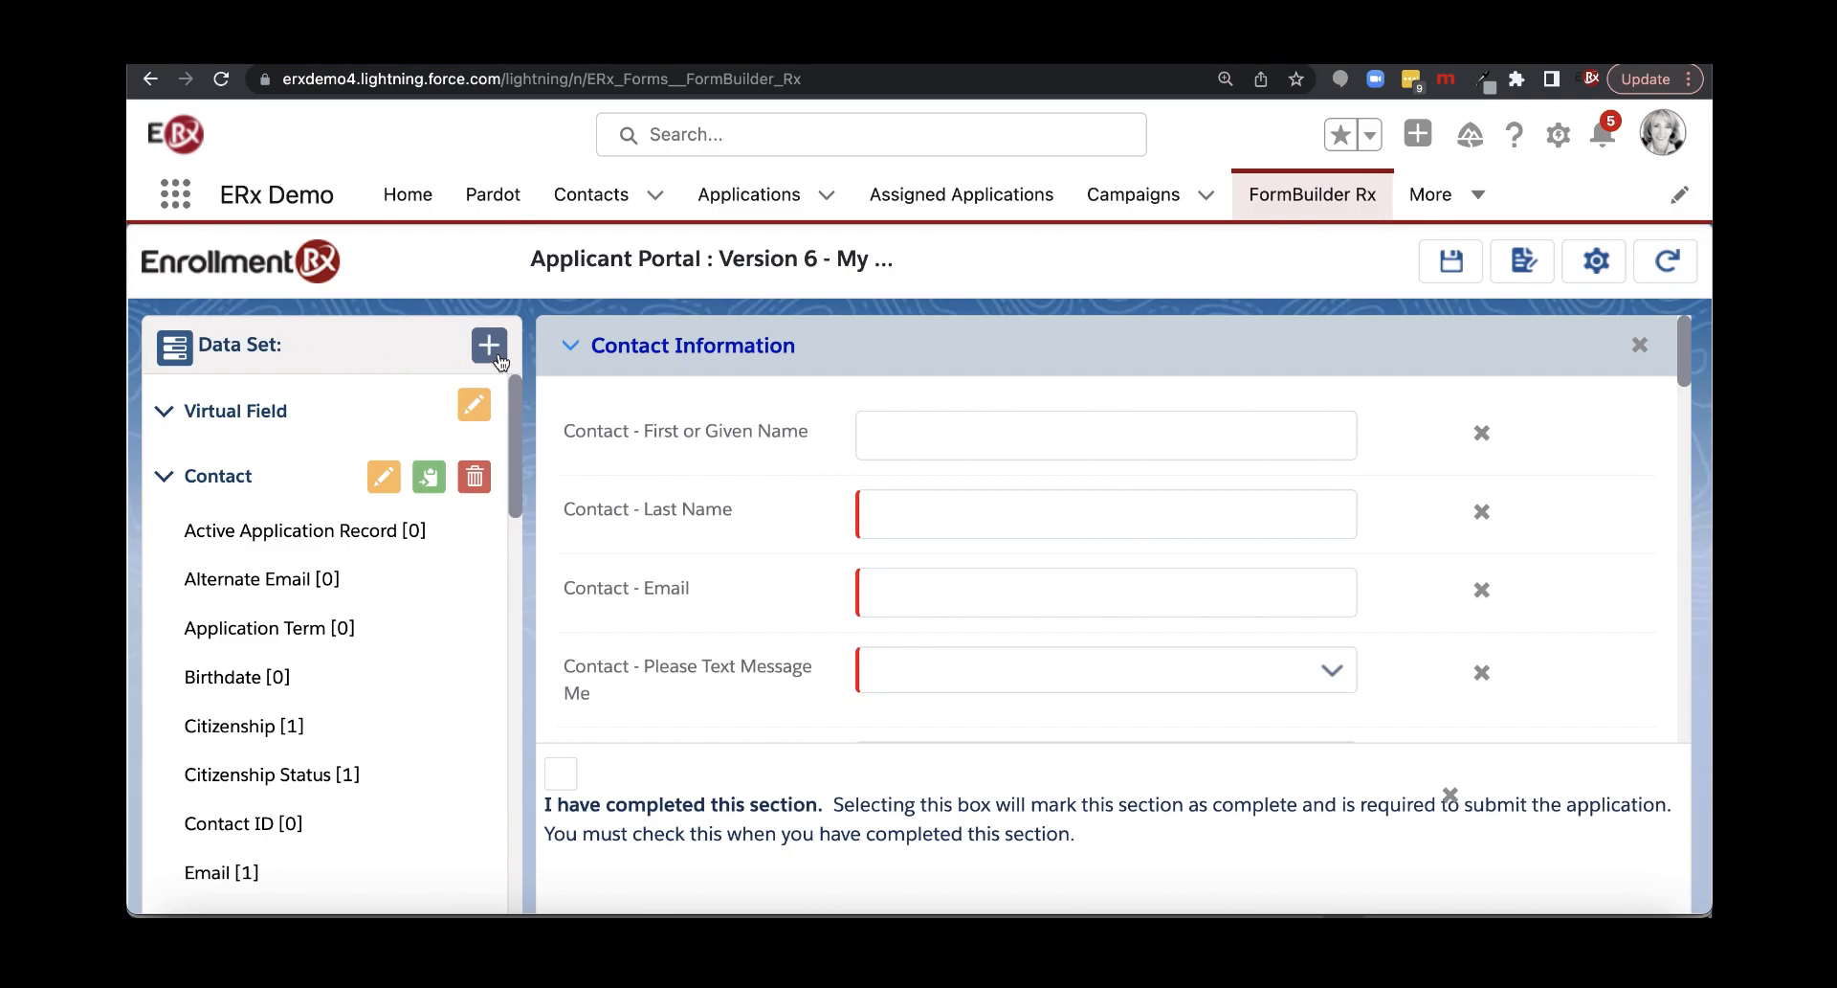
Try out a new data set on the Case object with the Case Number and Case ID fields, then cancel it
{"action": "left_click", "coordinate": [489, 347]}
{"action": "scroll", "coordinate": [456, 547], "scroll_direction": "down", "scroll_amount": 2}
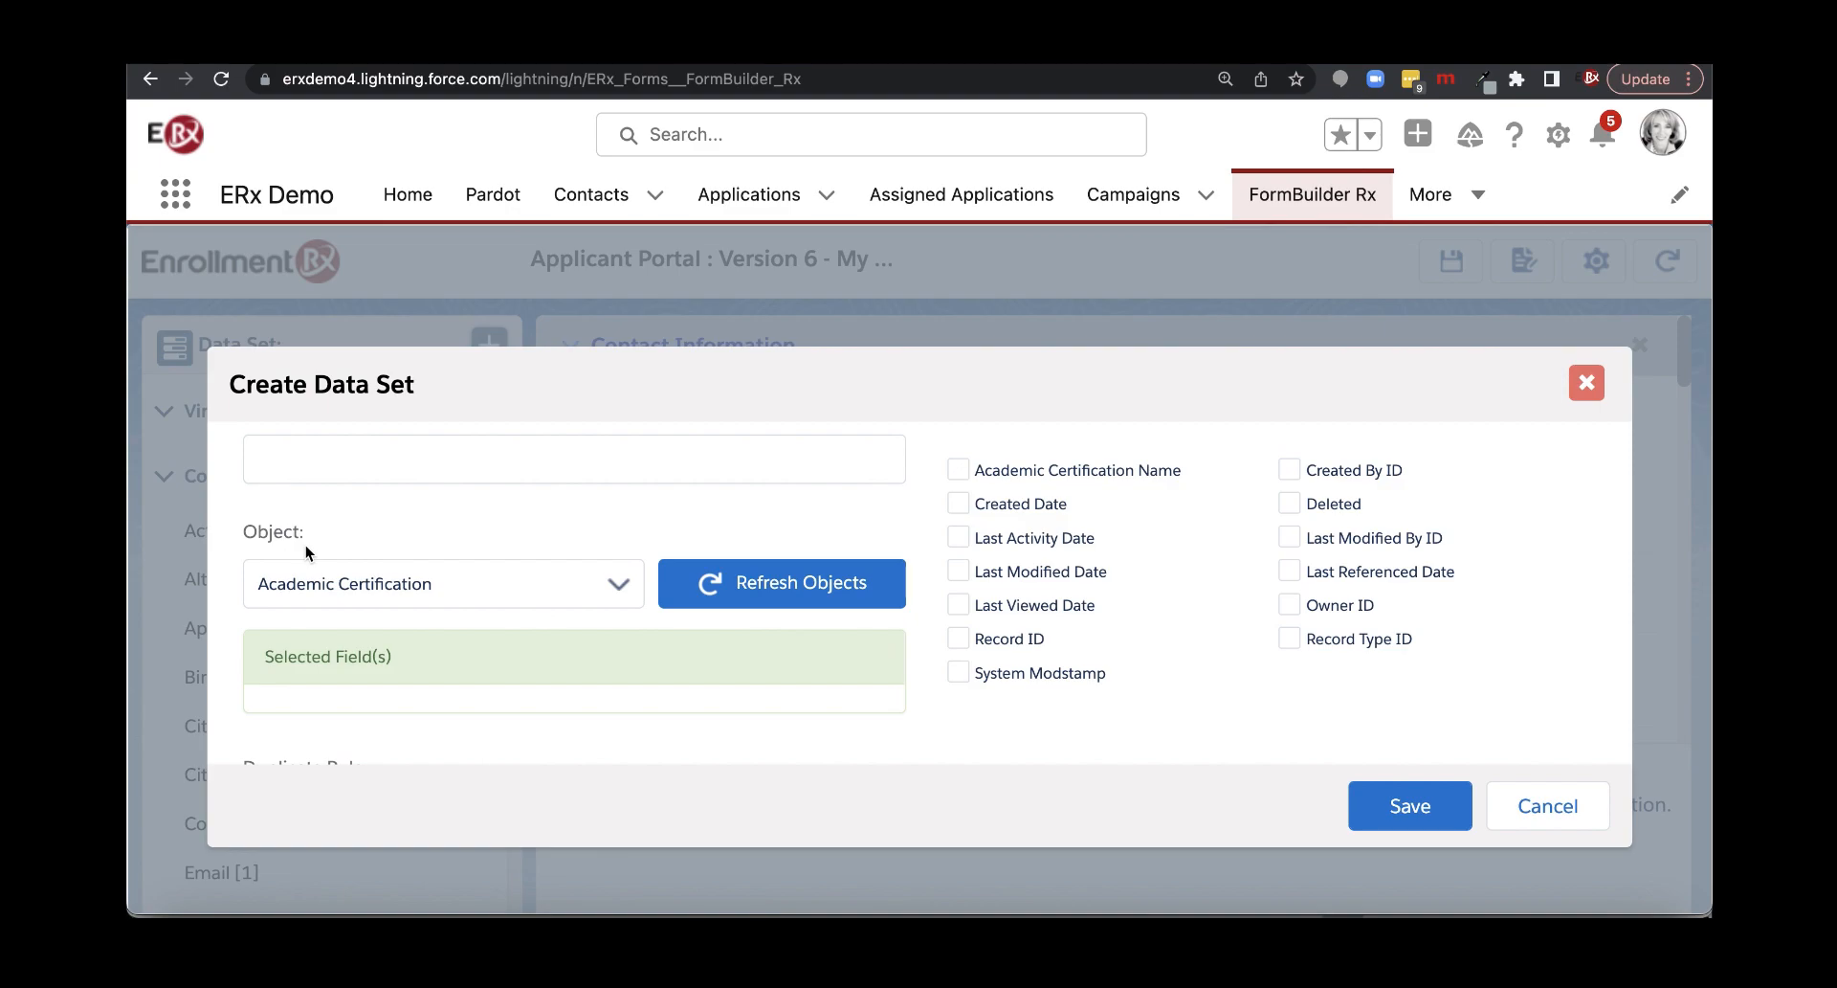
{"action": "left_click", "coordinate": [414, 580]}
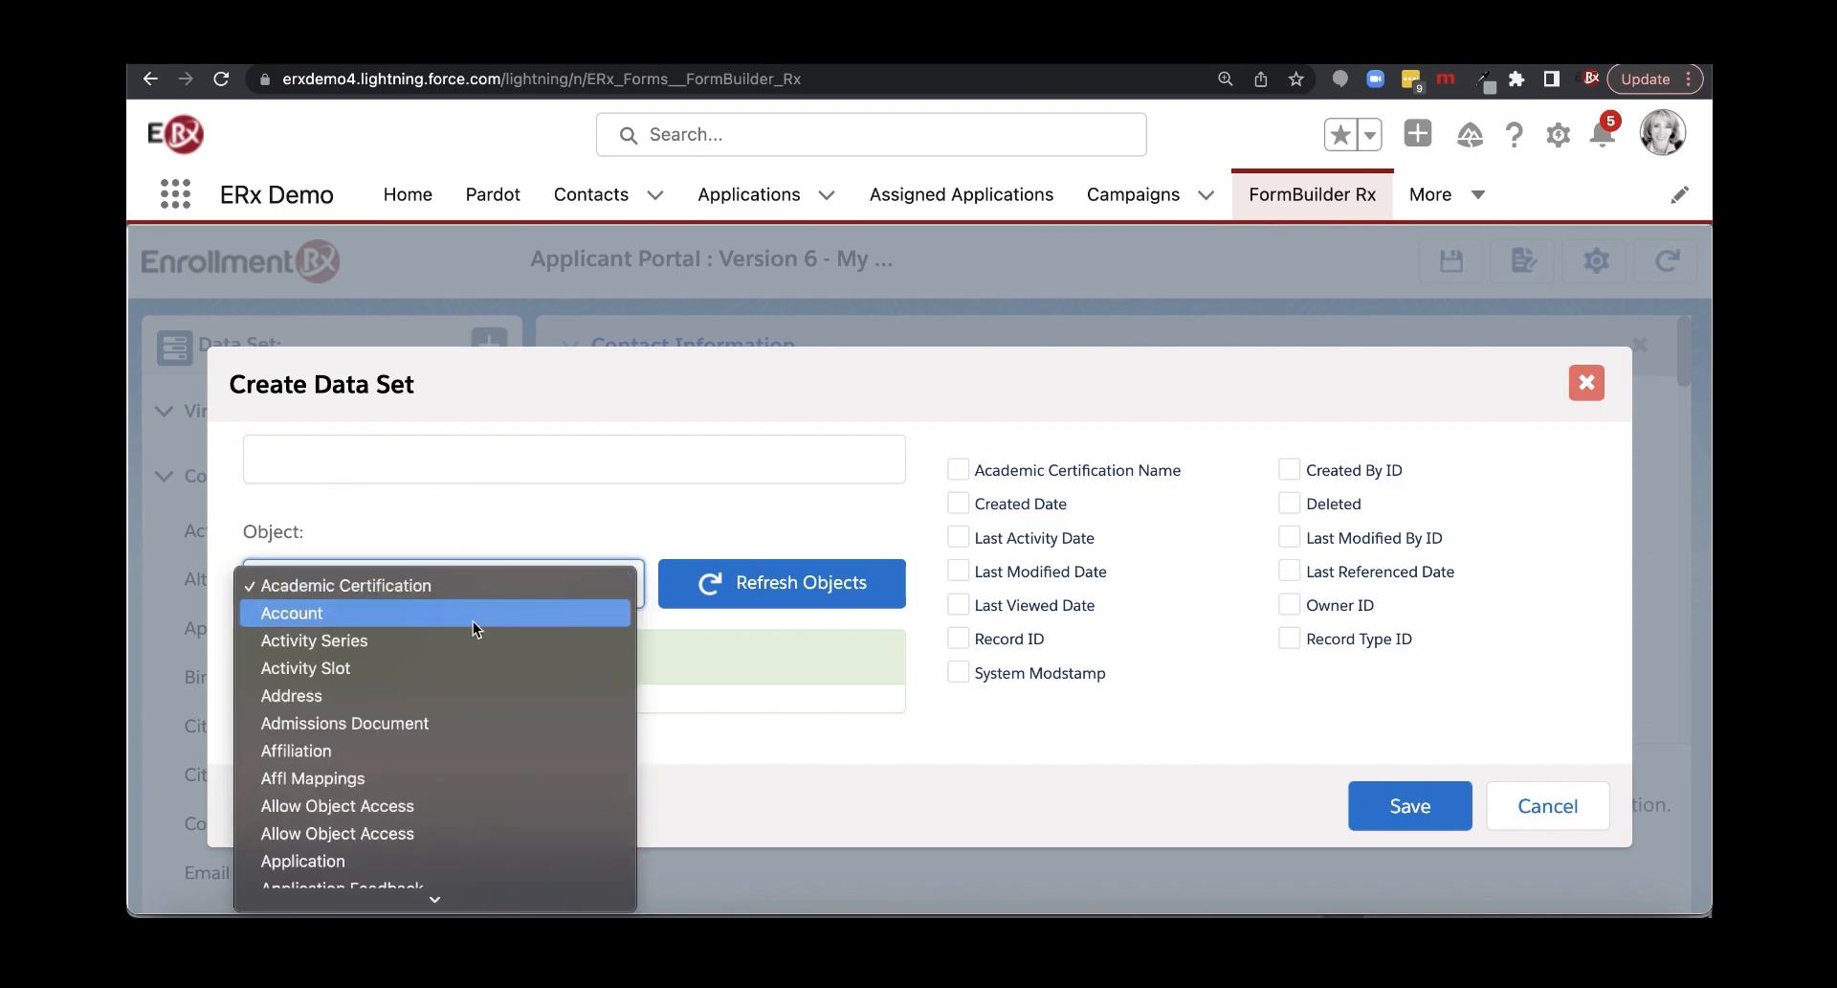
{"action": "scroll", "coordinate": [477, 651], "scroll_direction": "down", "scroll_amount": 10}
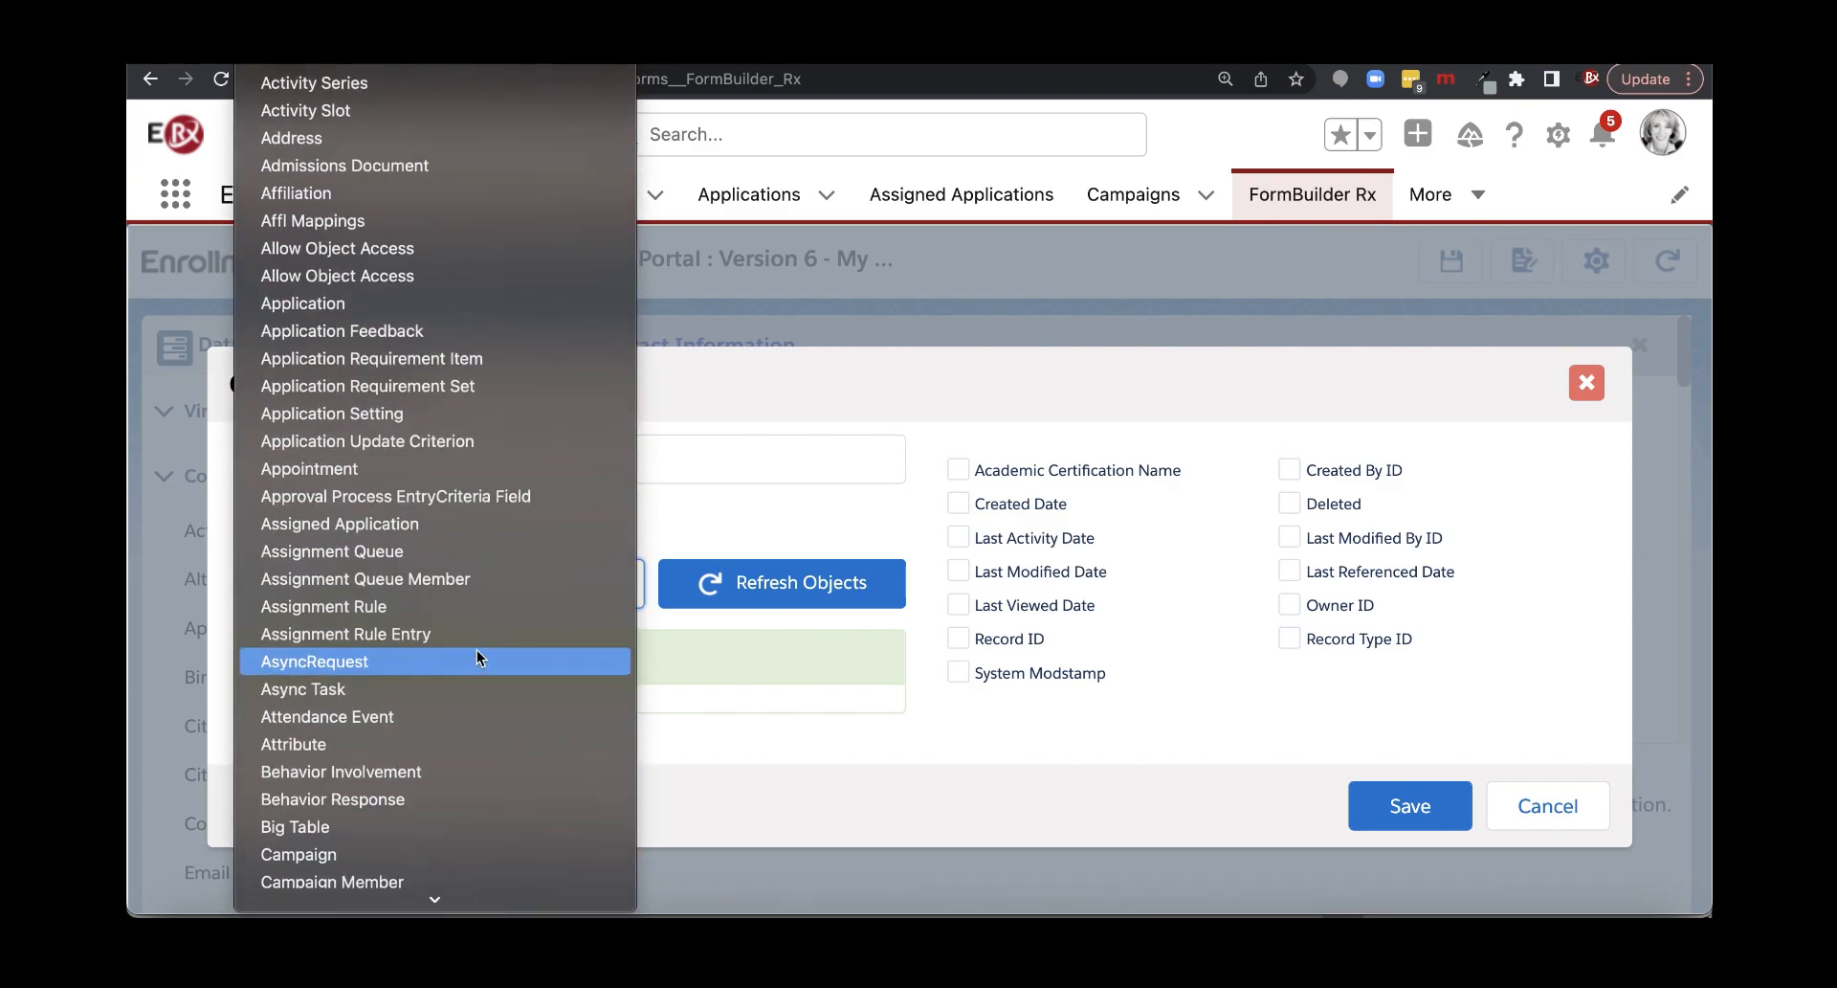
{"action": "scroll", "coordinate": [477, 657], "scroll_direction": "down", "scroll_amount": 8}
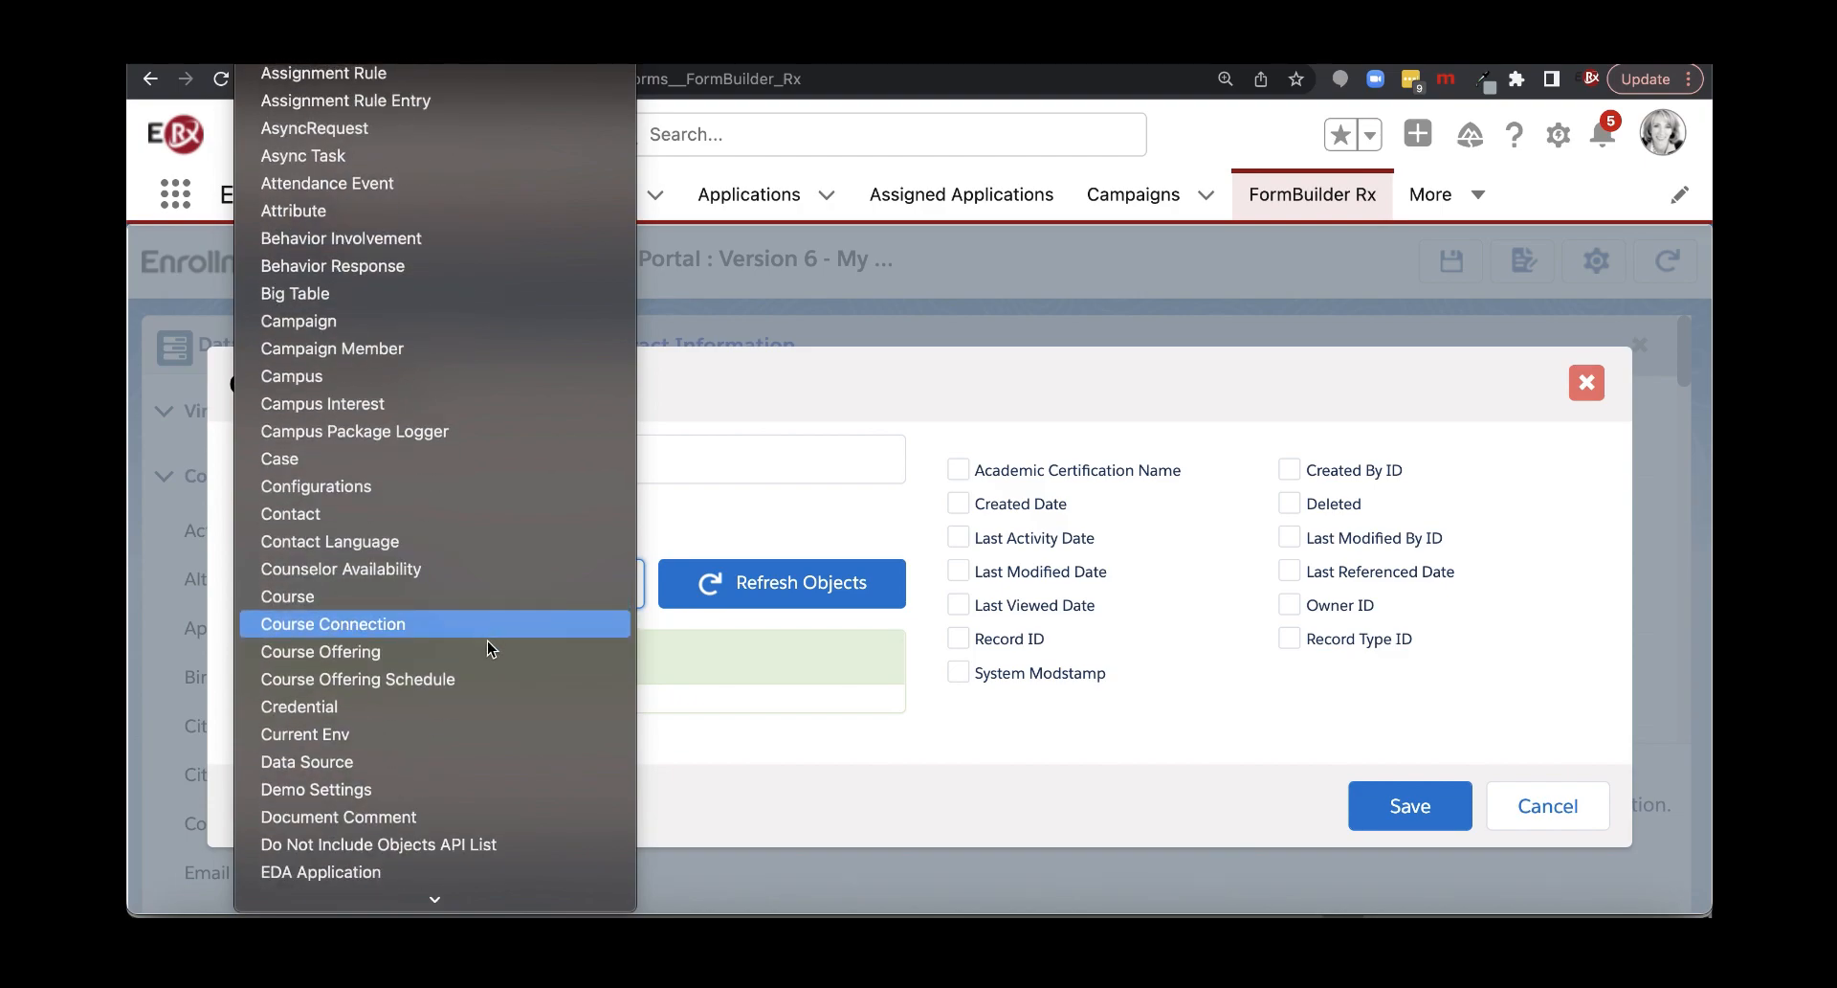
{"action": "scroll", "coordinate": [486, 639], "scroll_direction": "down", "scroll_amount": 3}
{"action": "scroll", "coordinate": [450, 544], "scroll_direction": "up", "scroll_amount": 4}
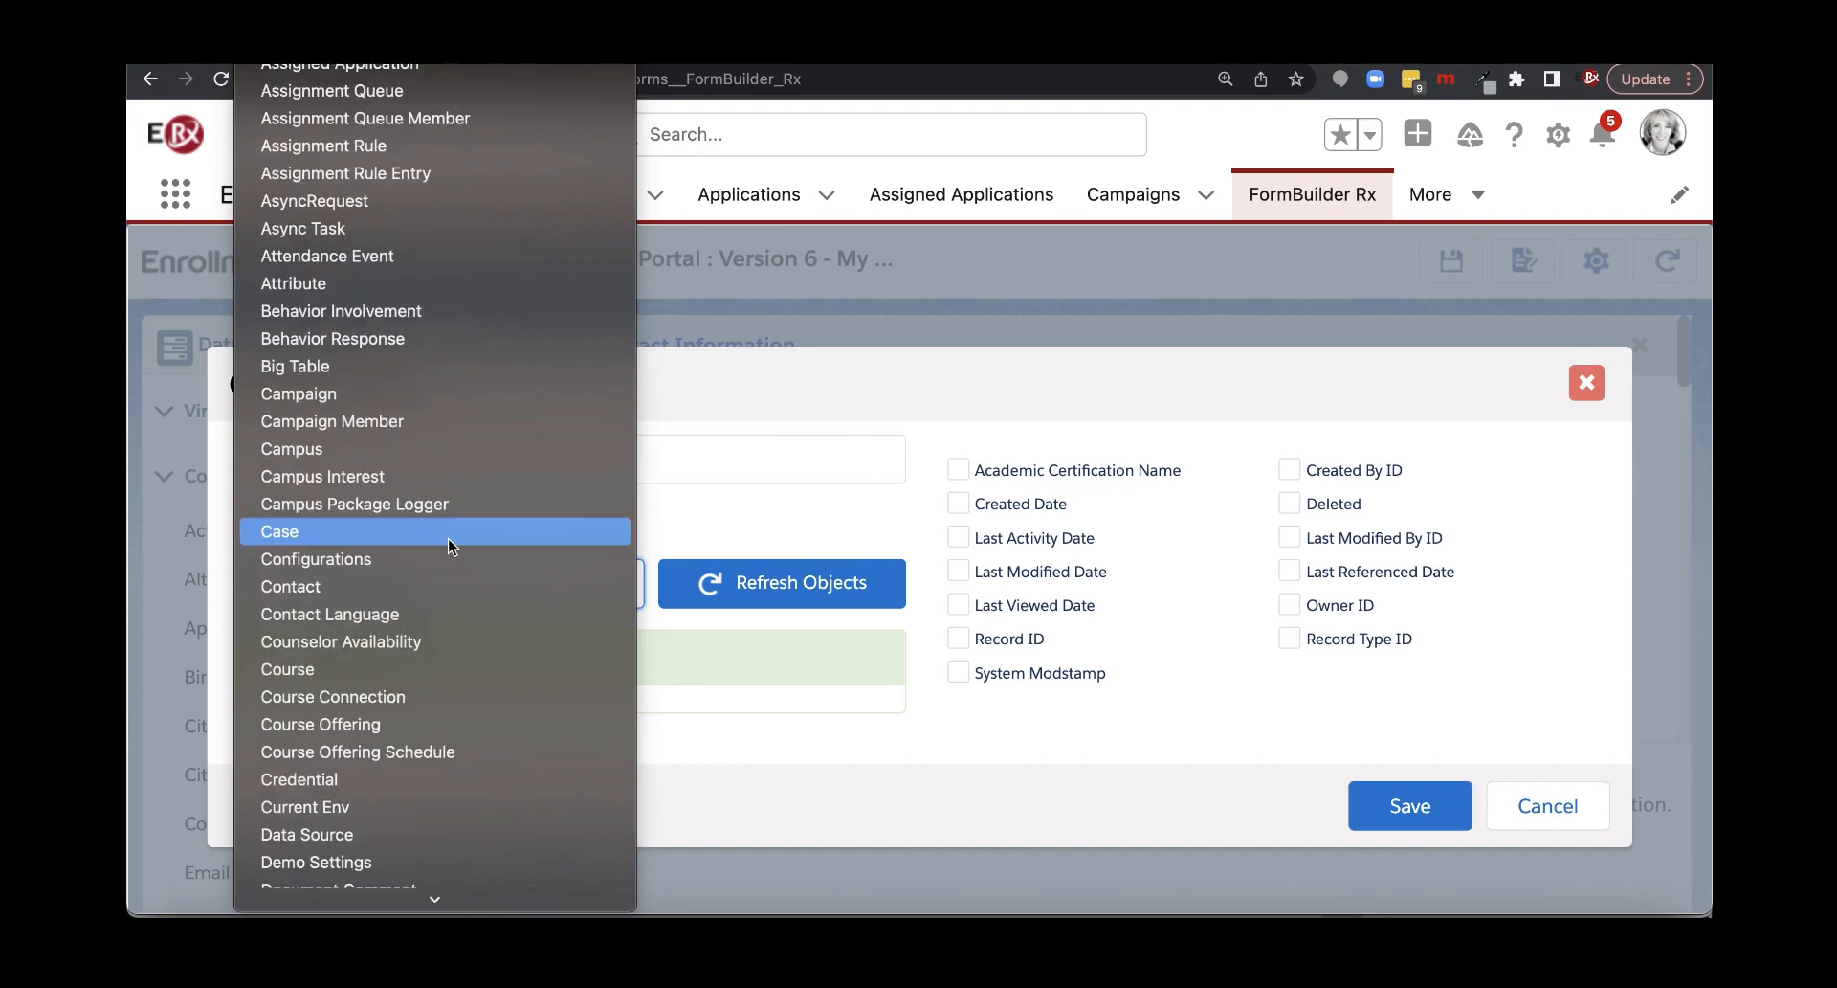
{"action": "left_click", "coordinate": [448, 534]}
{"action": "left_click", "coordinate": [963, 500]}
{"action": "left_click", "coordinate": [1289, 470]}
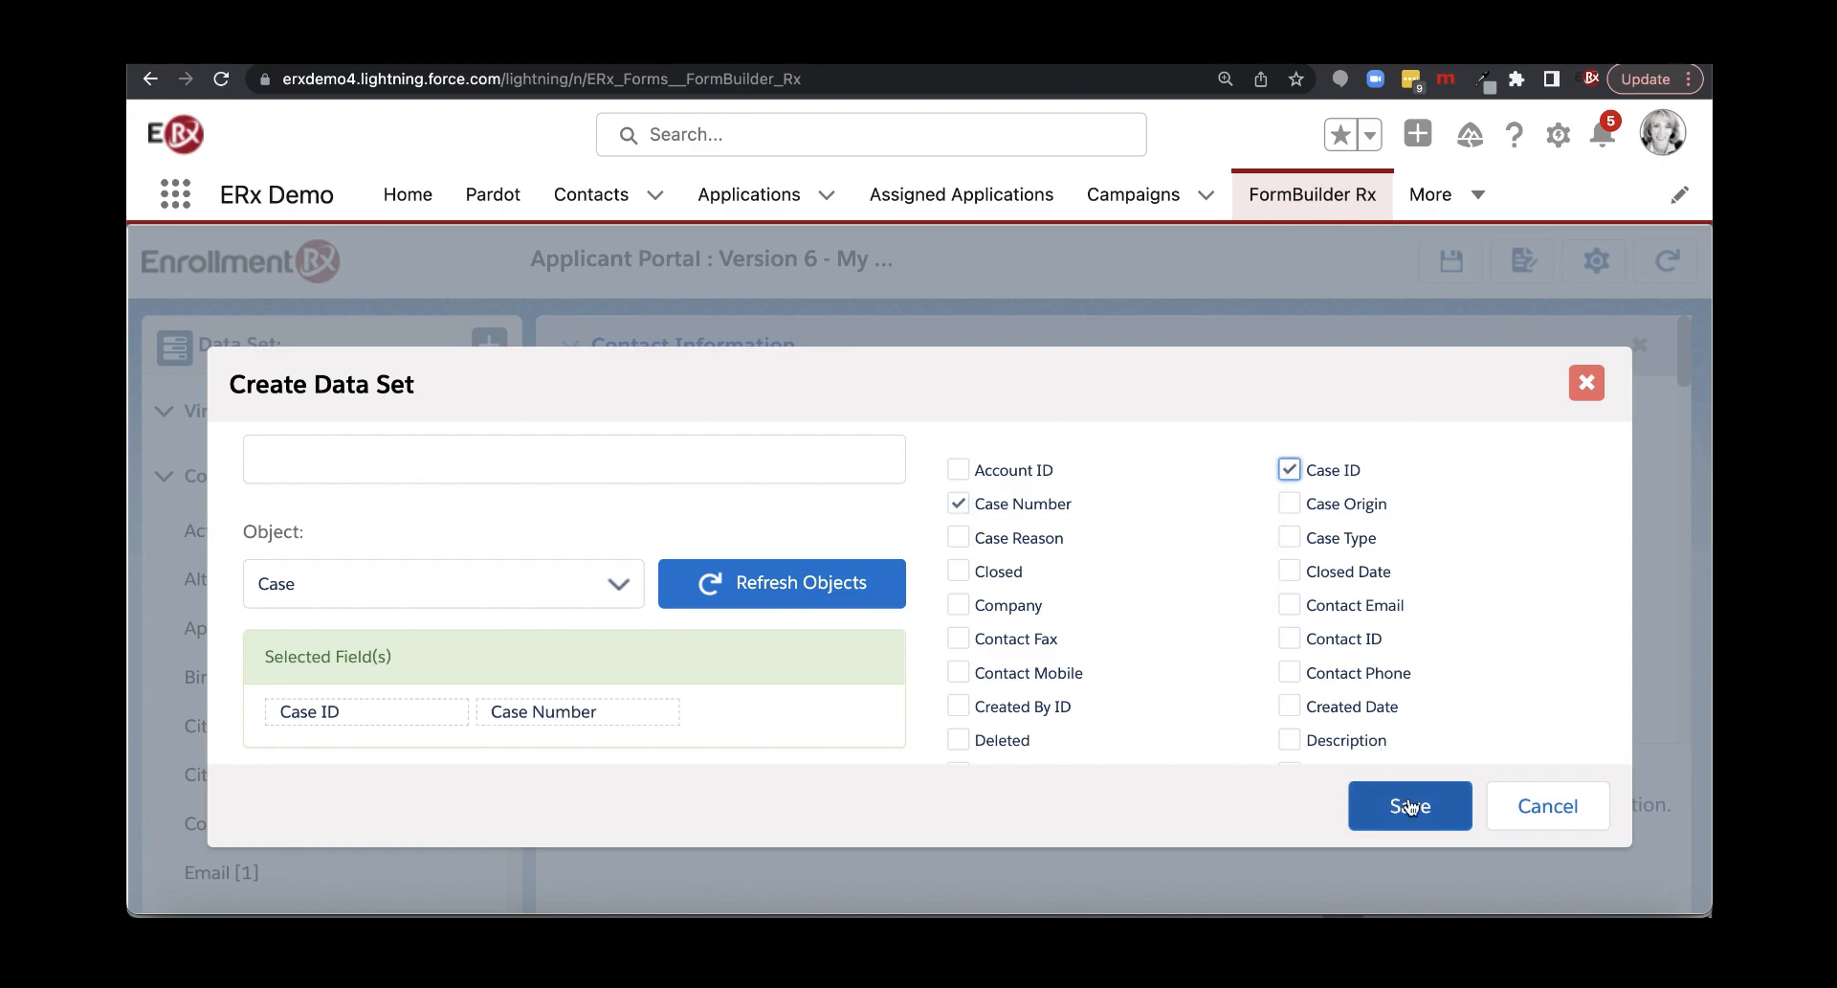
{"action": "left_click", "coordinate": [1541, 813]}
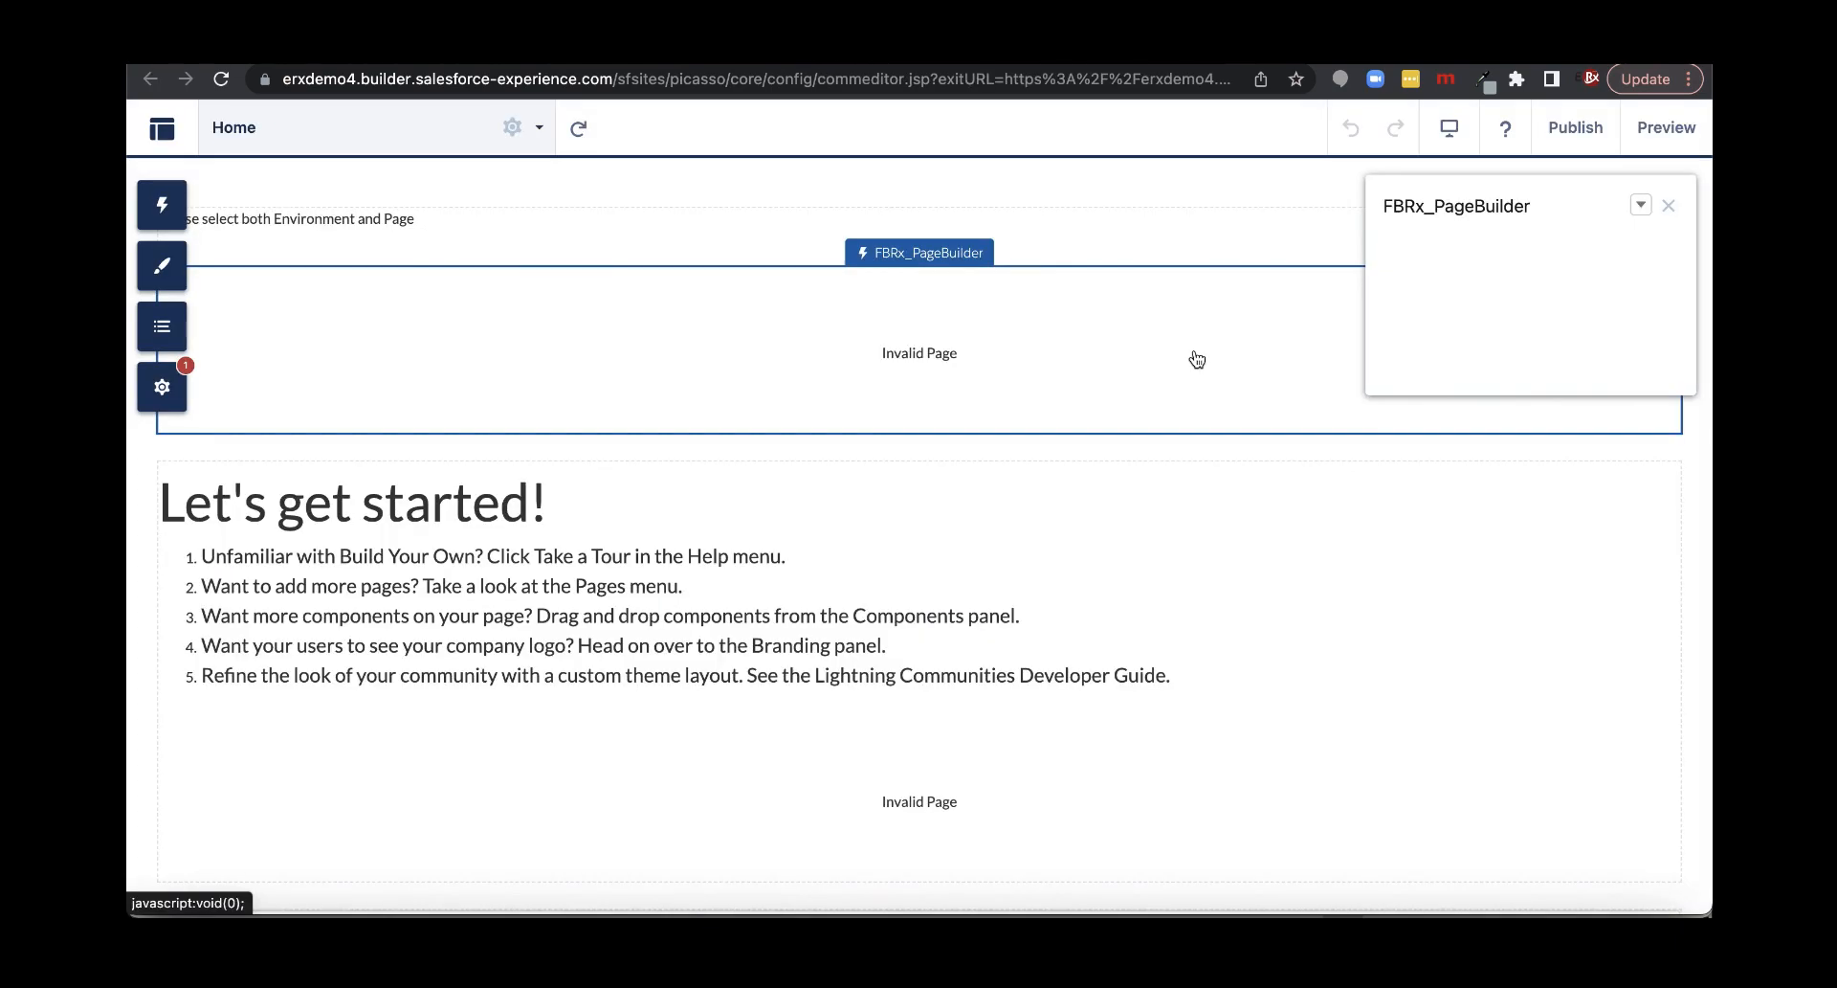
In Experience Builder, open the ERxFormbuilder Default Page choices for the FBRx_PageBuilder component
{"action": "left_click", "coordinate": [1630, 358]}
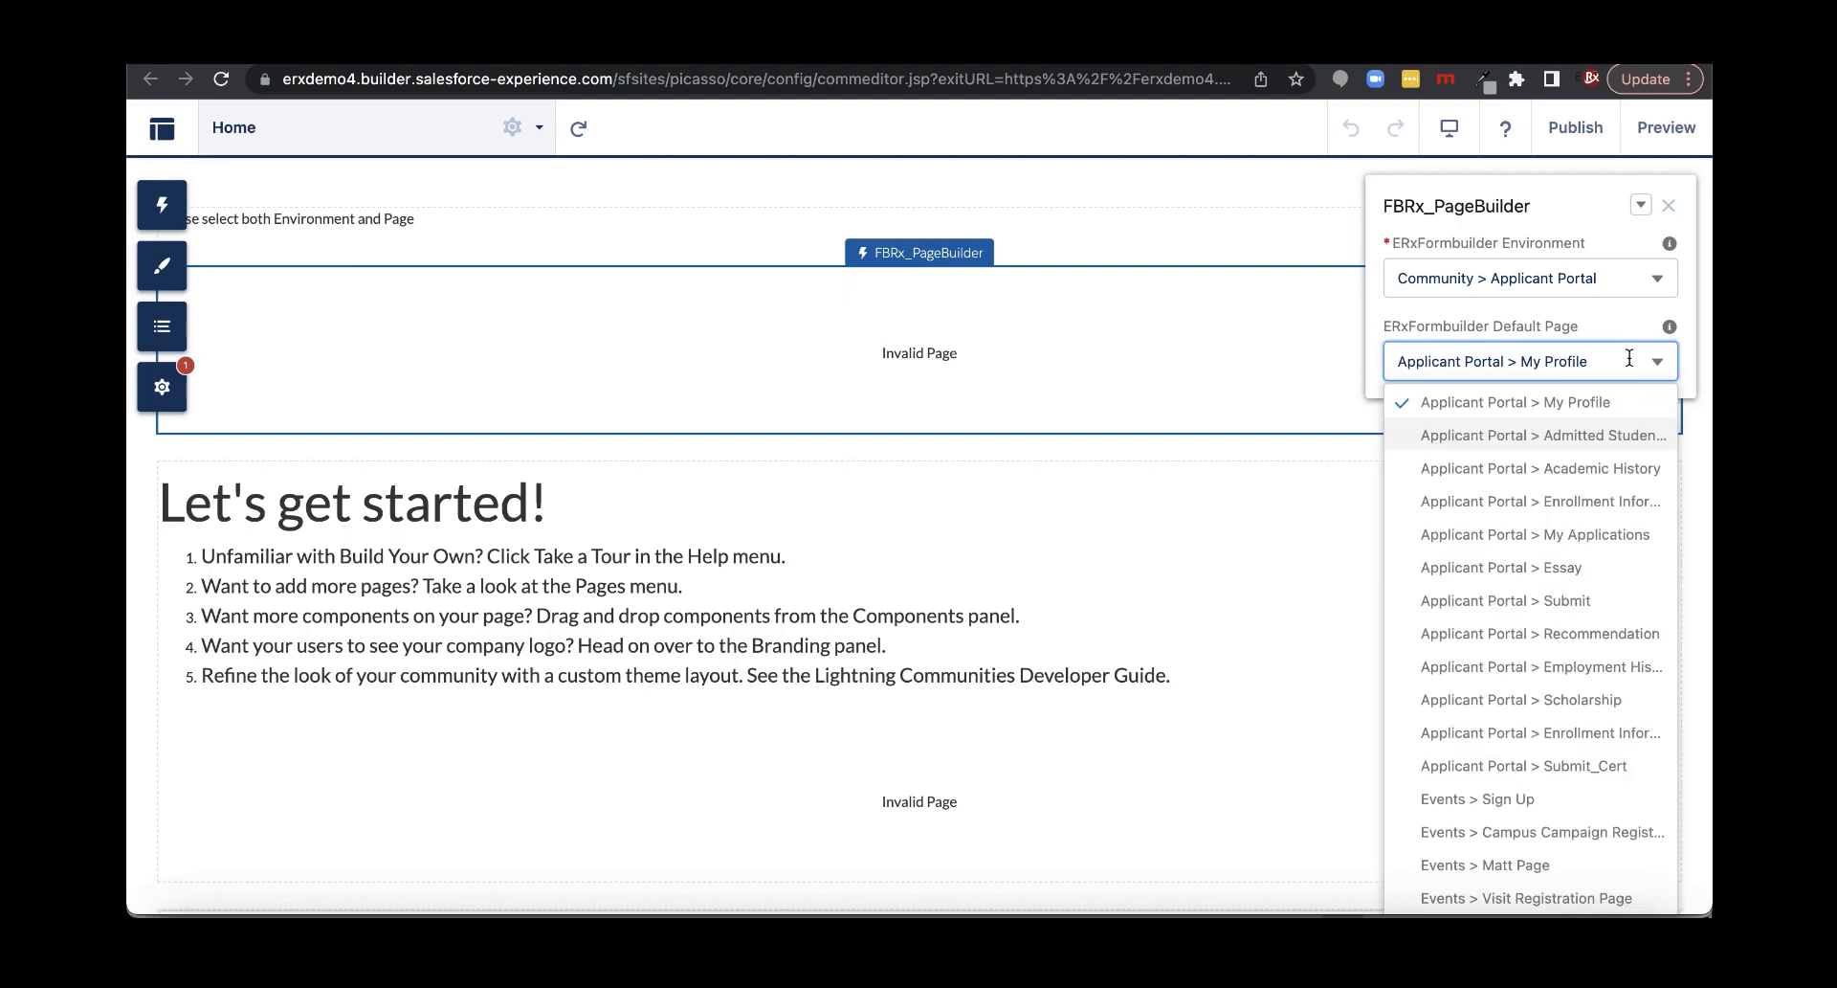